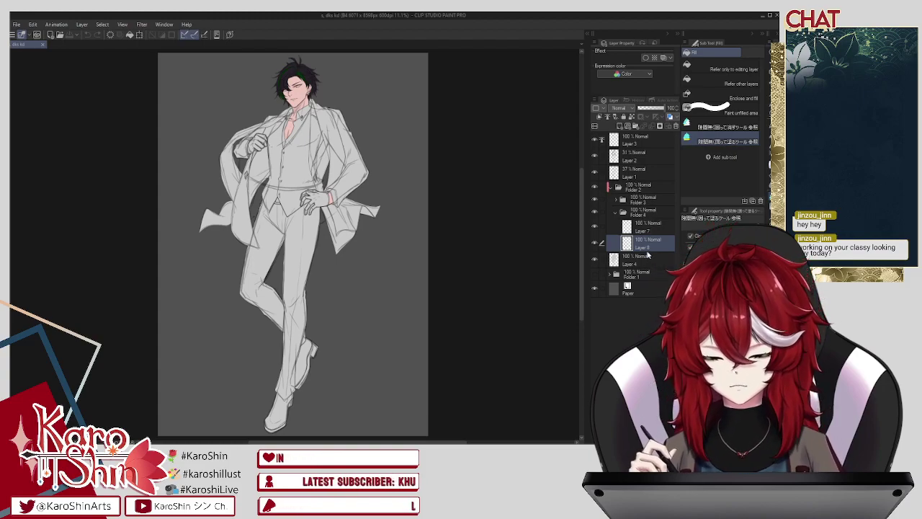
Step: Toggle the visibility of the lower layer inside Folder 4 off and back on, and collapse the folder
click(595, 243)
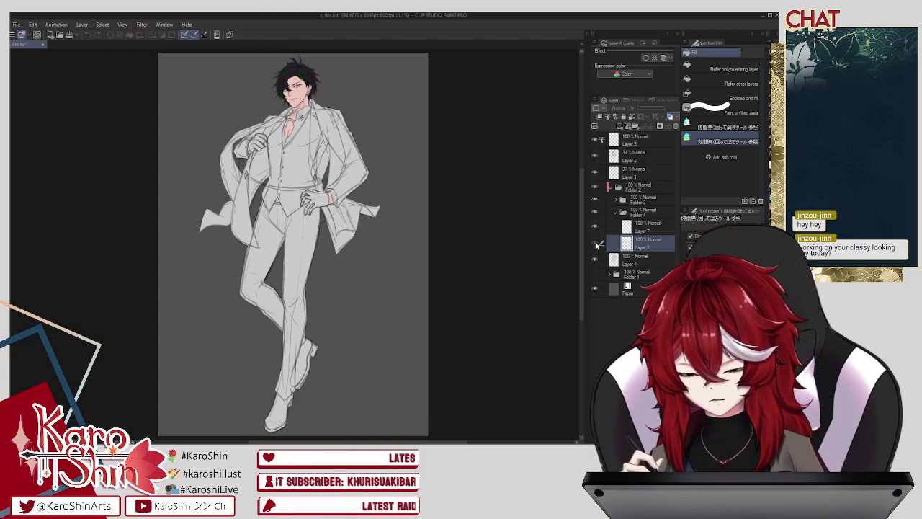
click(599, 245)
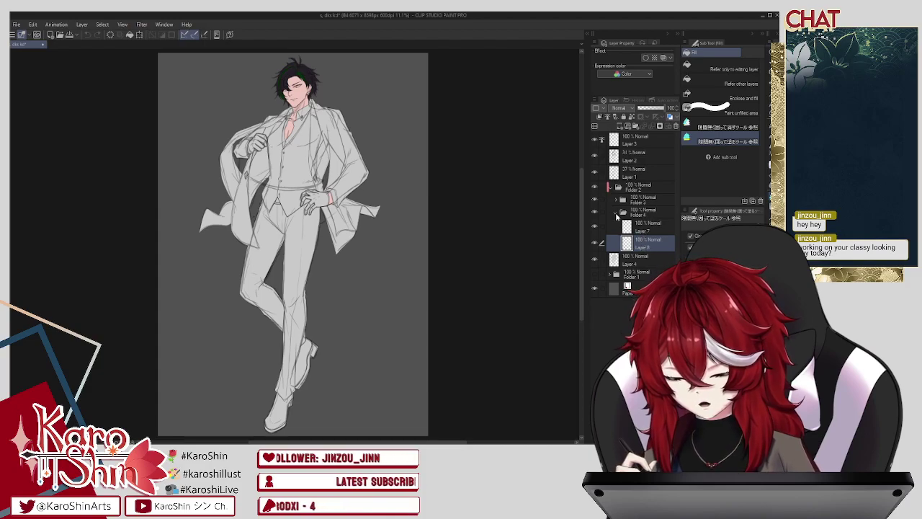
click(617, 211)
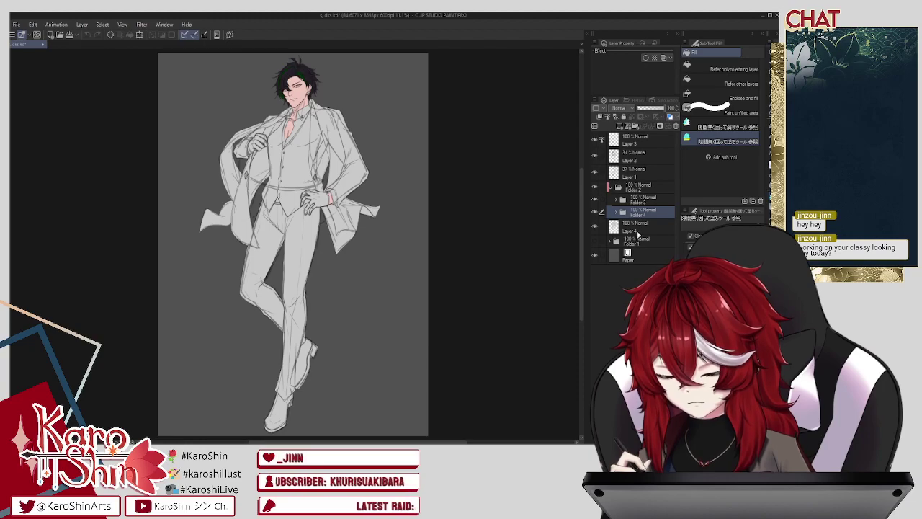
Step: Erase the light grey base fill on Layer 4 from the gaps between the torso, coat and bent sleeve using the Hard eraser
click(638, 228)
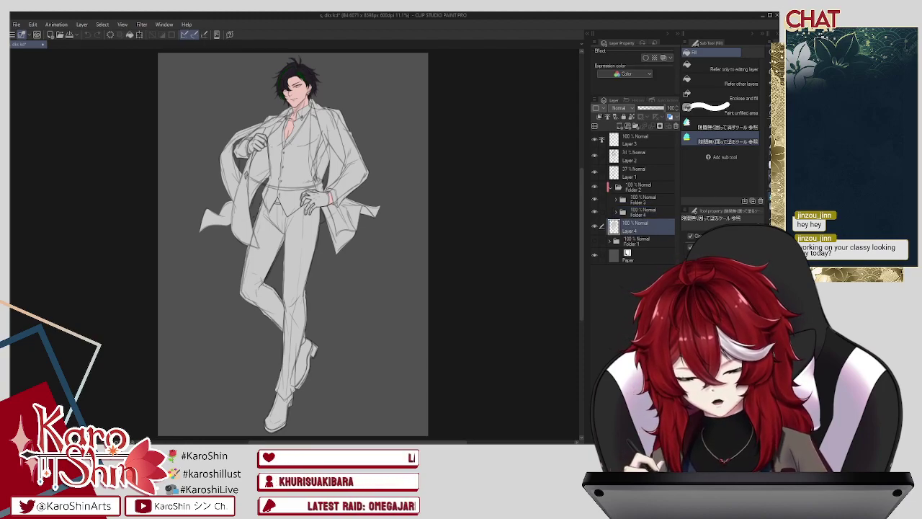
key(e)
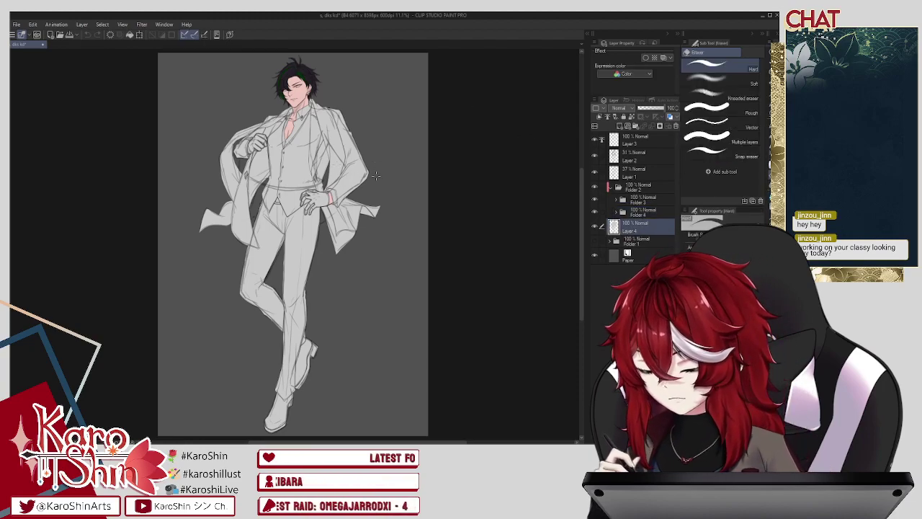
scroll(319, 90, up, 4)
scroll(319, 90, up, 3)
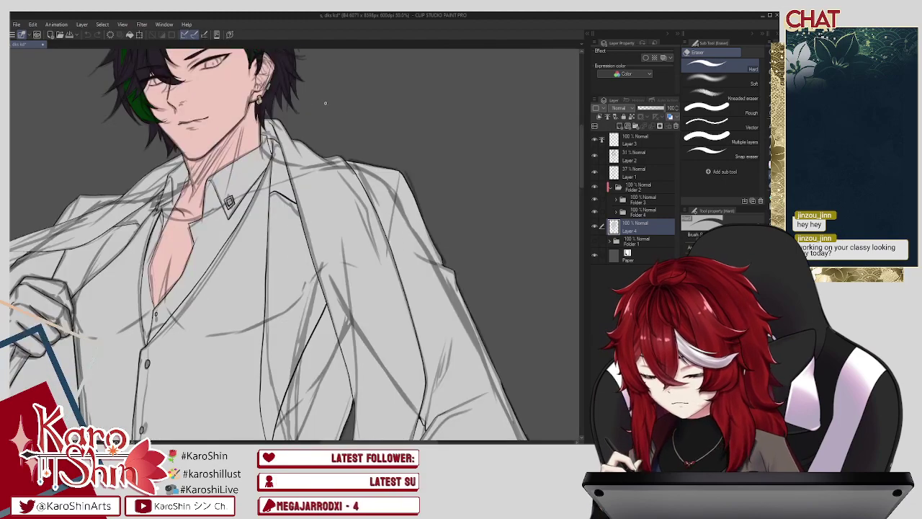
drag(585, 156, 583, 196)
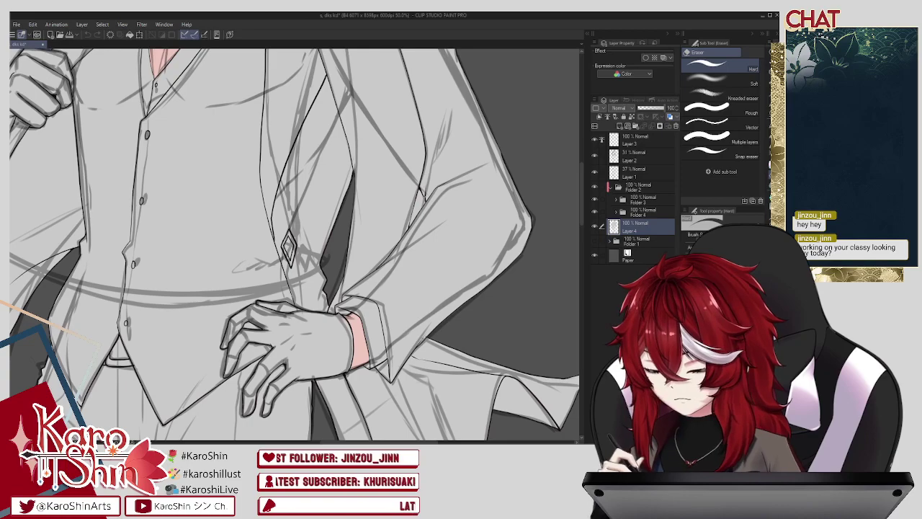
scroll(421, 195, up, 2)
scroll(421, 194, up, 1)
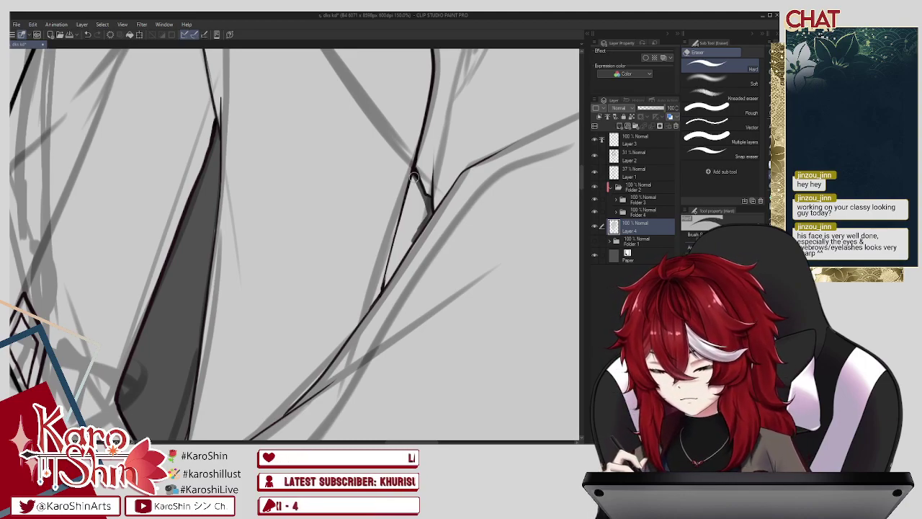
mouse_move(407, 204)
mouse_down()
mouse_move(406, 235)
mouse_move(406, 222)
mouse_move(395, 253)
mouse_move(402, 224)
mouse_move(384, 283)
mouse_move(407, 234)
mouse_up()
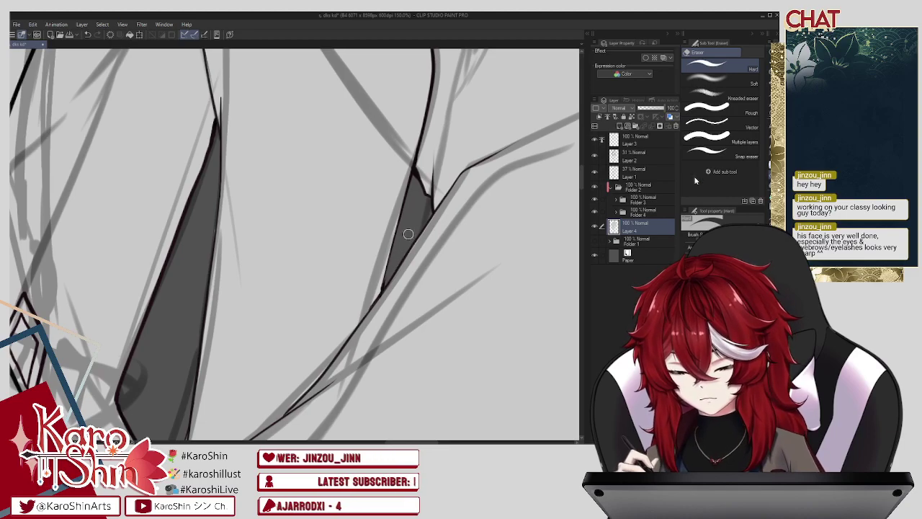
scroll(276, 209, down, 2)
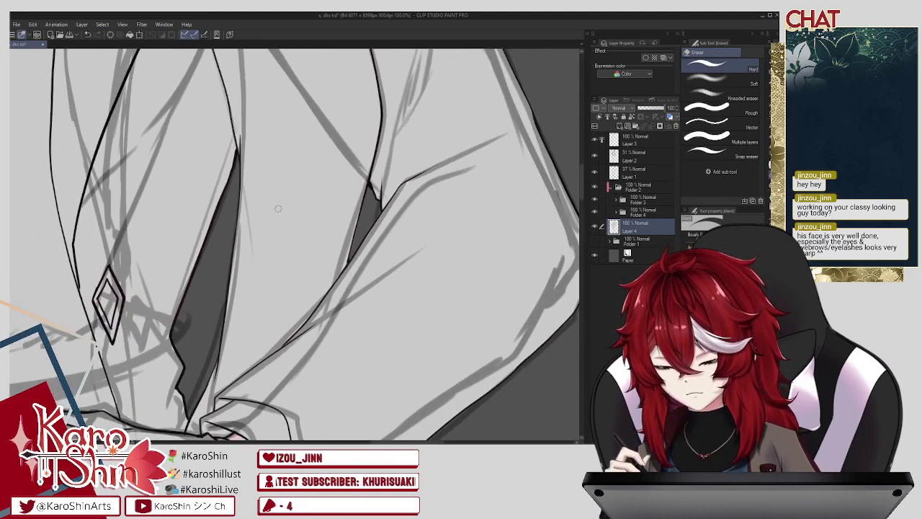
scroll(278, 208, down, 1)
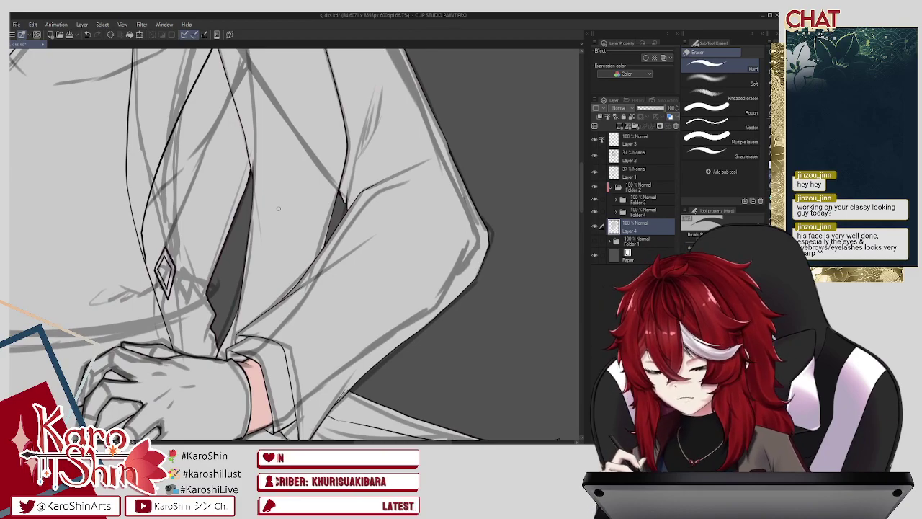
Step: Open the character's full-body reference PNG and examine the colours of the face, eyes and collar up close
mouse_move(265, 59)
mouse_down()
mouse_move(370, 106)
mouse_move(435, 162)
mouse_move(532, 337)
mouse_up()
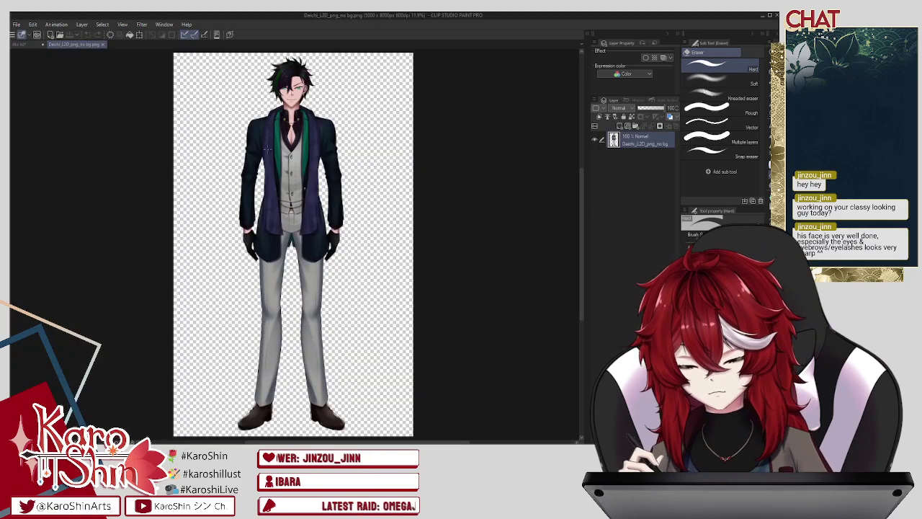
drag(273, 76, 328, 77)
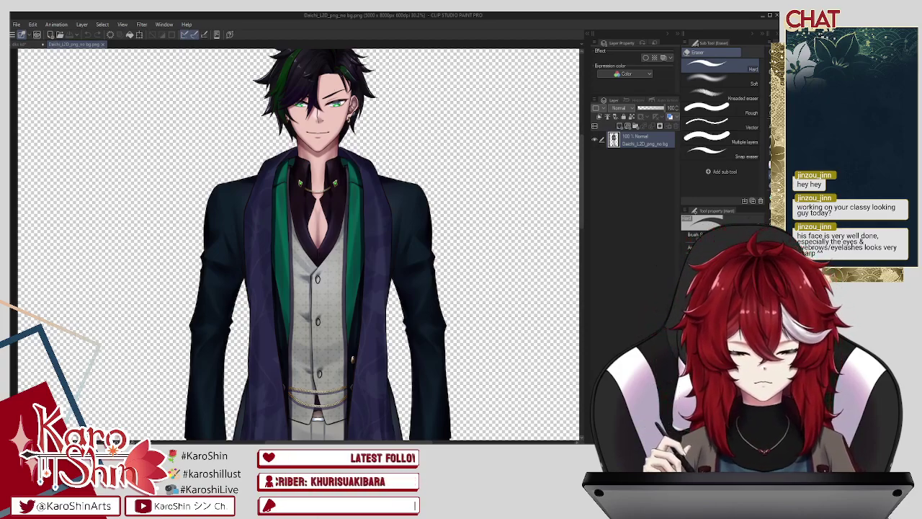
scroll(297, 88, up, 5)
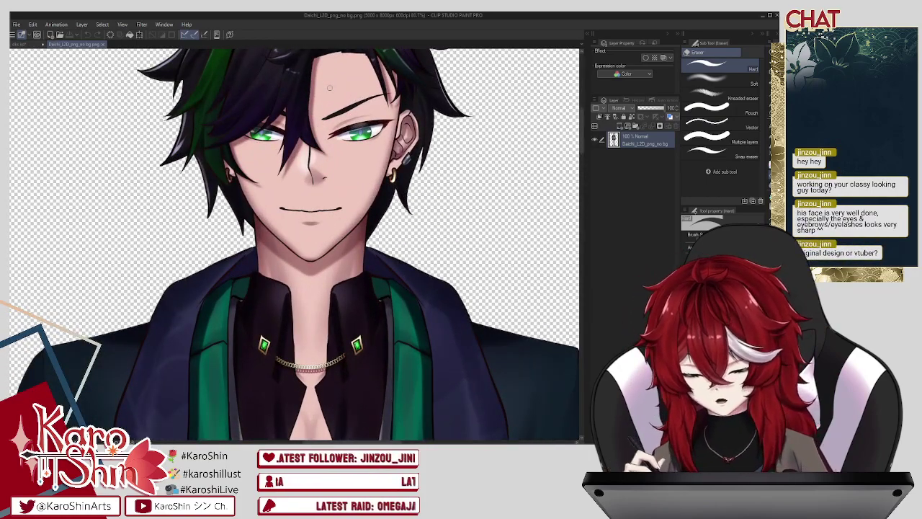
scroll(330, 87, up, 2)
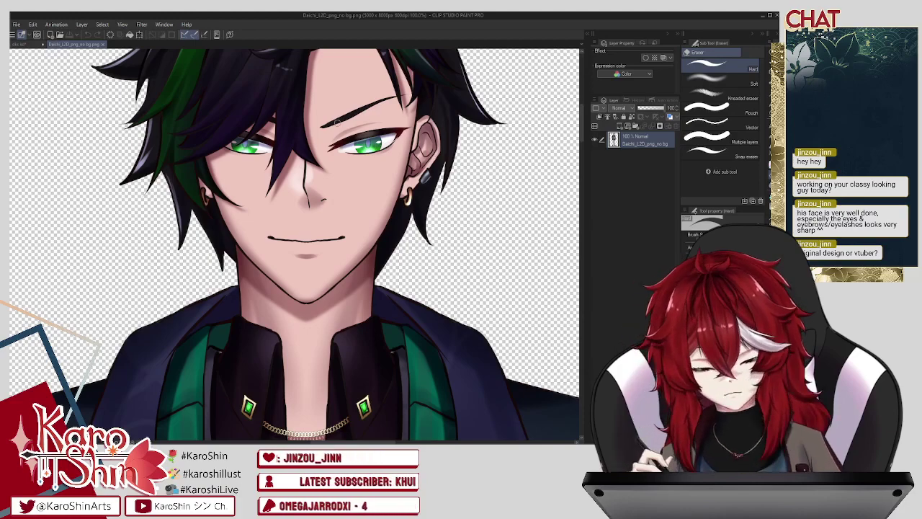
Step: Return to the illustration and create a new folder containing an empty raster layer directly above Folder 4
click(38, 46)
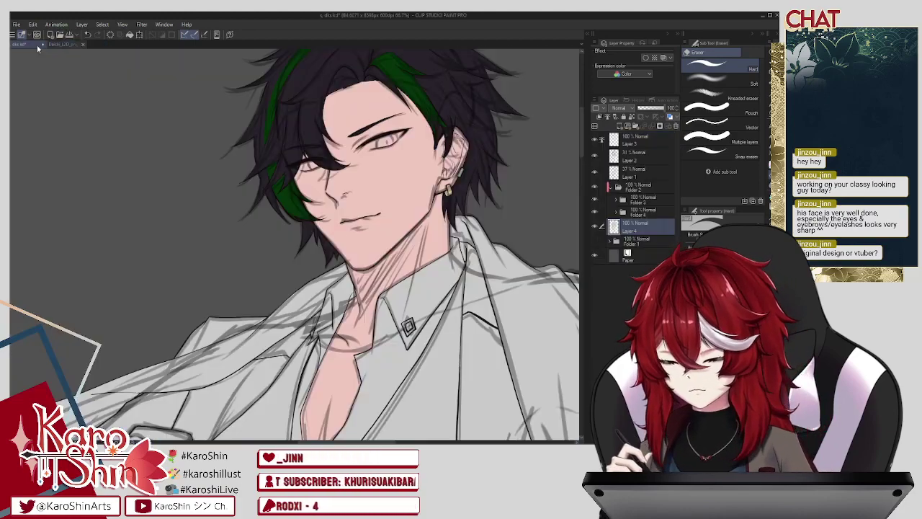
click(641, 214)
click(635, 126)
click(619, 126)
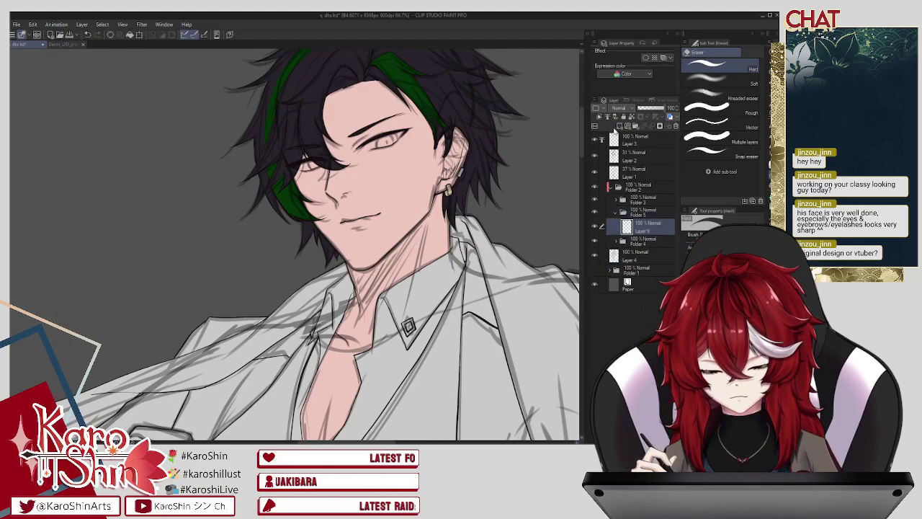
Step: Paint a flat muted mauve base inside both eyes on the new layer with the G-pen
scroll(359, 138, up, 4)
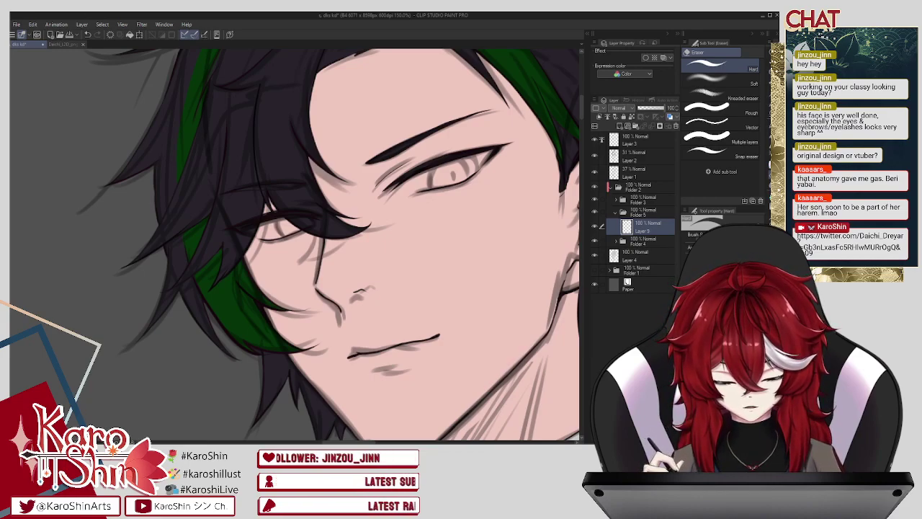
key(p)
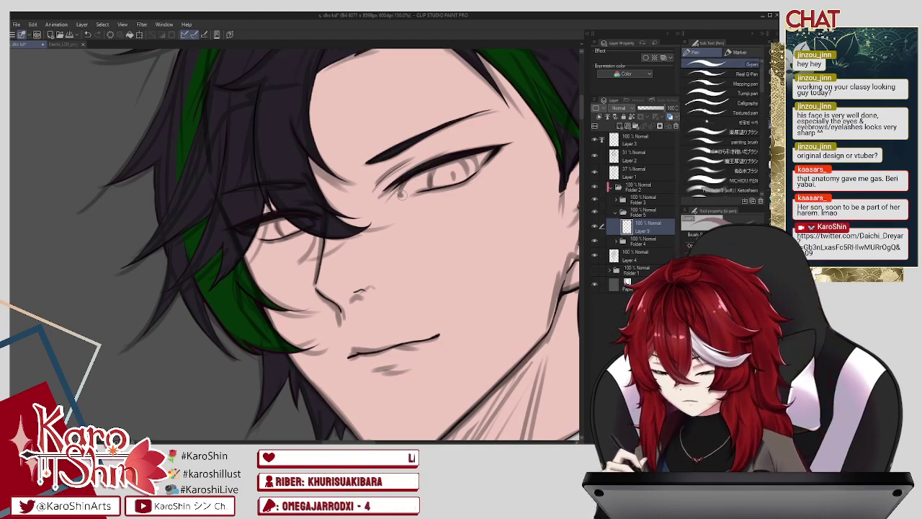
drag(402, 194, 431, 186)
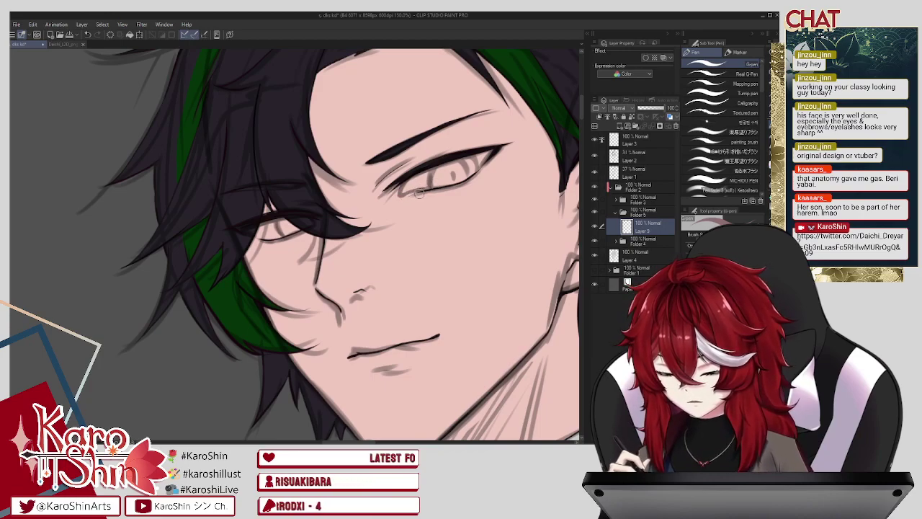
key(ctrl+z)
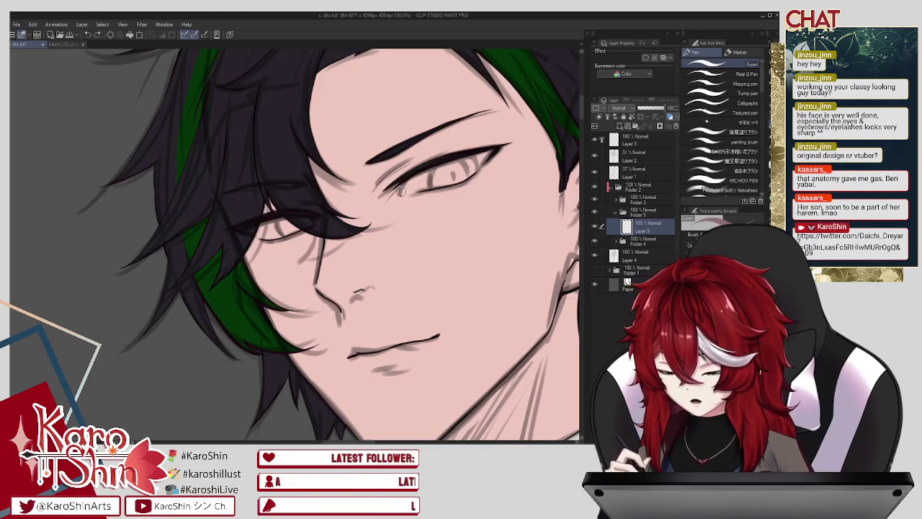
mouse_move(409, 193)
mouse_down()
mouse_move(470, 173)
mouse_move(464, 177)
mouse_move(482, 165)
mouse_move(454, 162)
mouse_move(464, 159)
mouse_move(404, 191)
mouse_move(488, 155)
mouse_move(463, 177)
mouse_move(427, 186)
mouse_move(476, 162)
mouse_move(454, 182)
mouse_up()
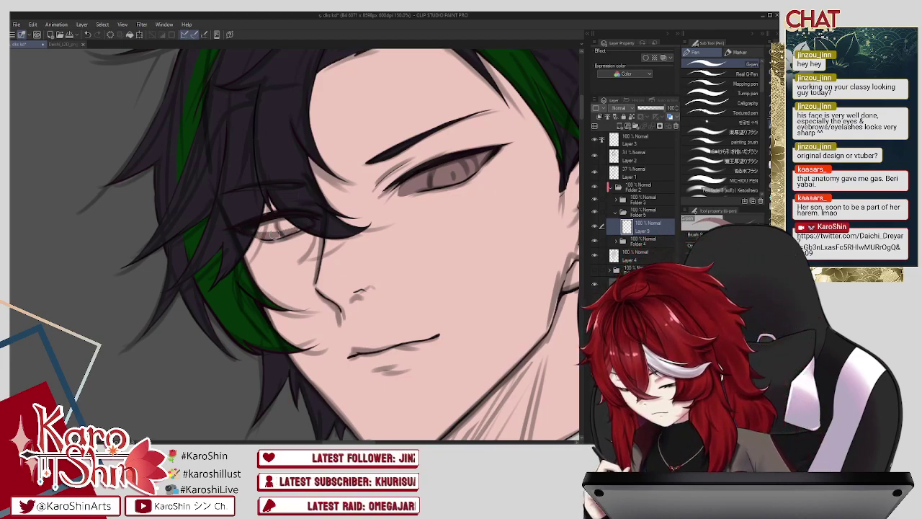
drag(253, 228, 290, 223)
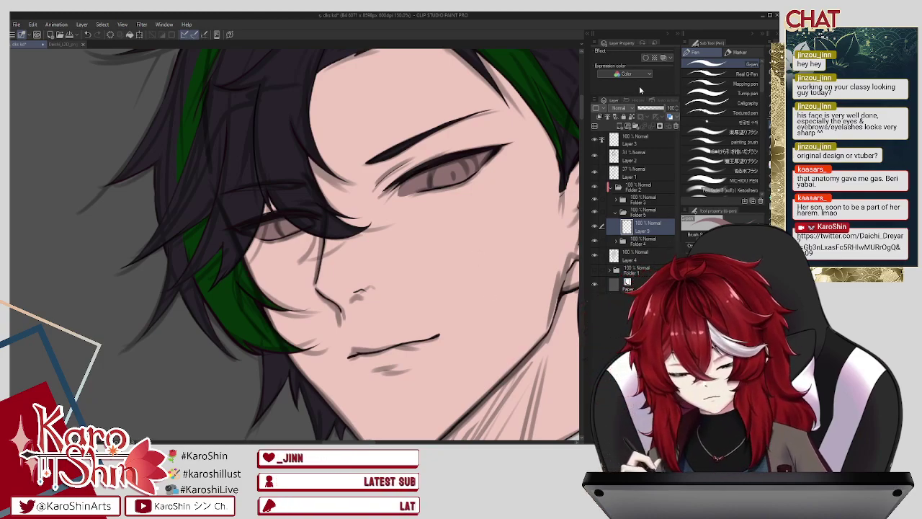
Step: Add a layer clipped to the eye base and brighten both eyes to near white with a small Soft airbrush
click(599, 118)
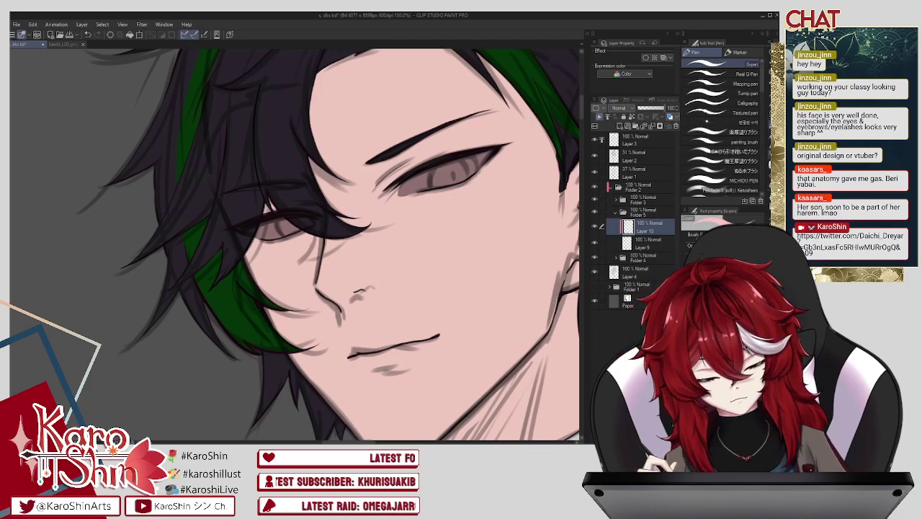
key(b)
key(bracketleft)
key(bracketleft)
key(bracketleft)
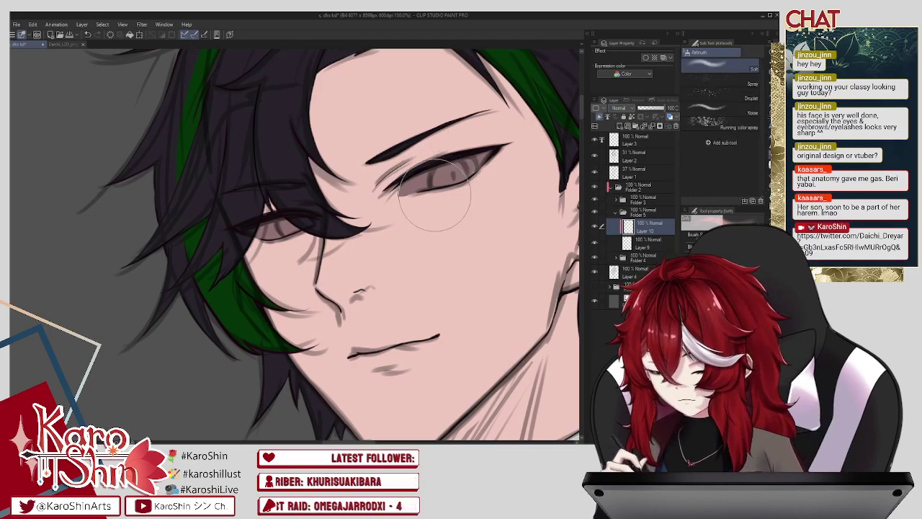
key(bracketleft)
key(bracketleft)
mouse_move(403, 201)
mouse_down()
mouse_move(483, 178)
mouse_move(394, 207)
mouse_move(499, 168)
mouse_up()
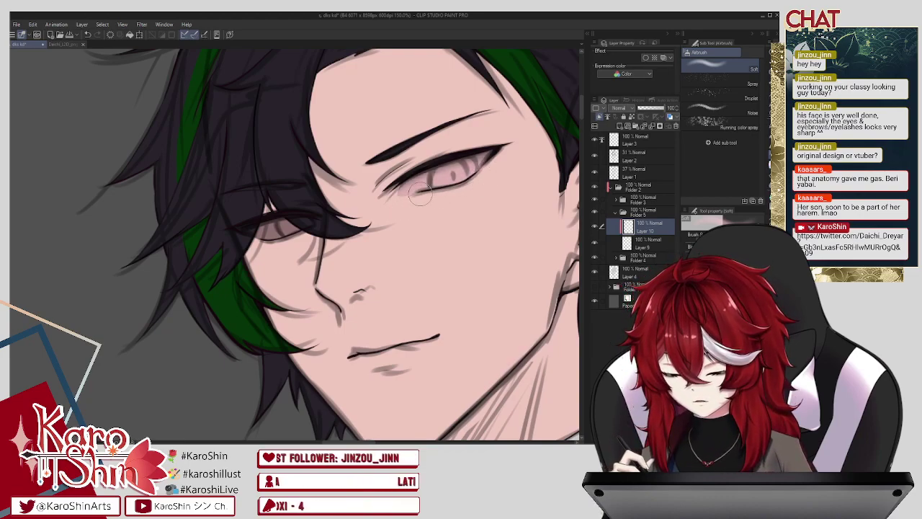
drag(257, 238, 306, 242)
mouse_move(409, 193)
mouse_down()
mouse_move(469, 180)
mouse_move(456, 181)
mouse_up()
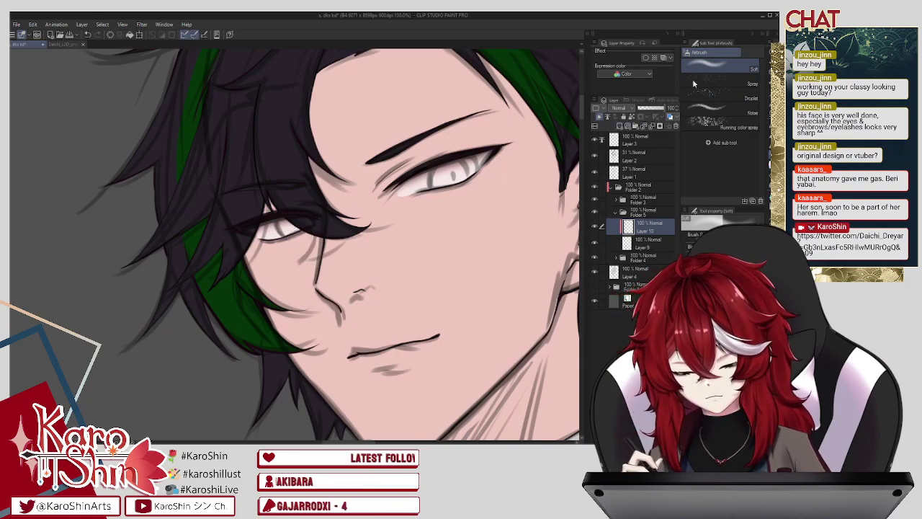
Step: Add a new unclipped layer above and stamp a round green iris in the fully visible eye with an enlarged G-pen
click(621, 127)
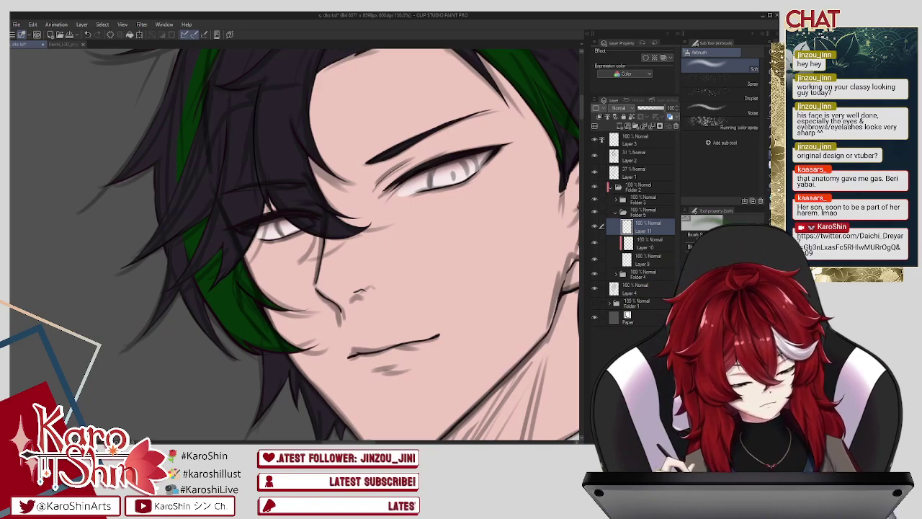
key(p)
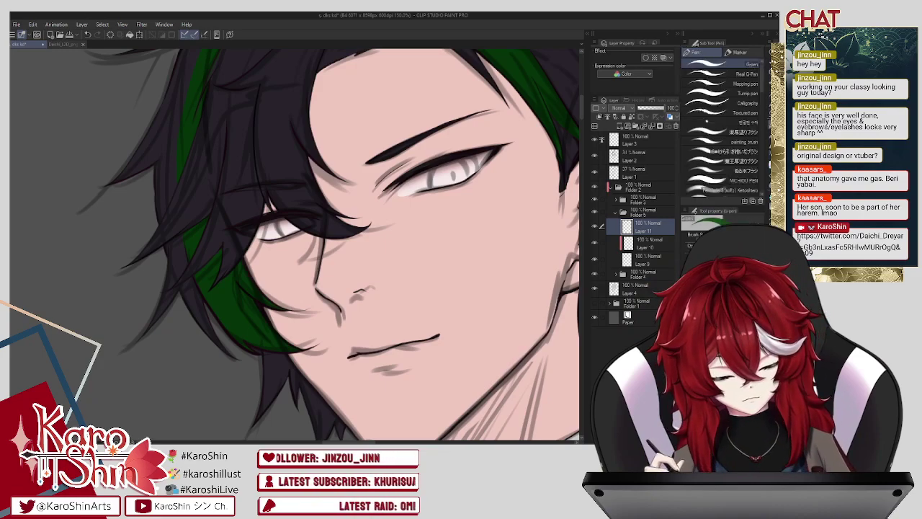
key(])
key(])
key(])
key(])
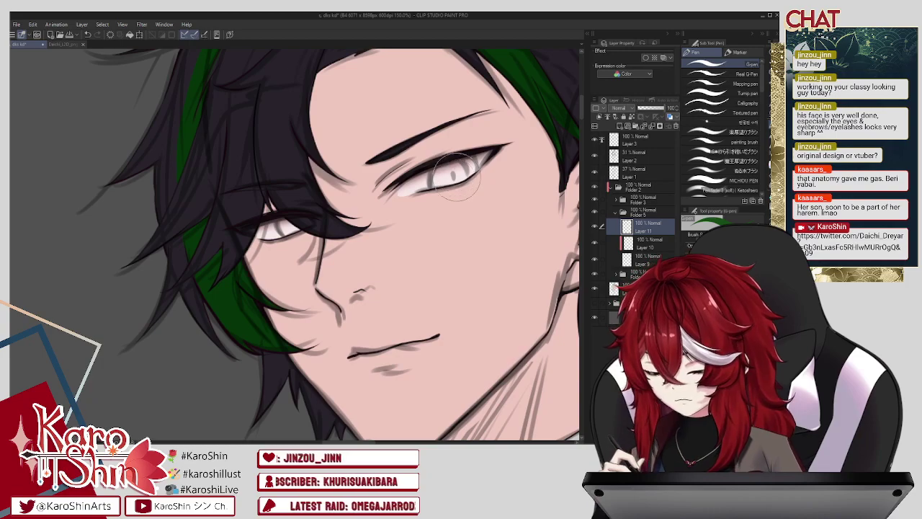
key([)
key([)
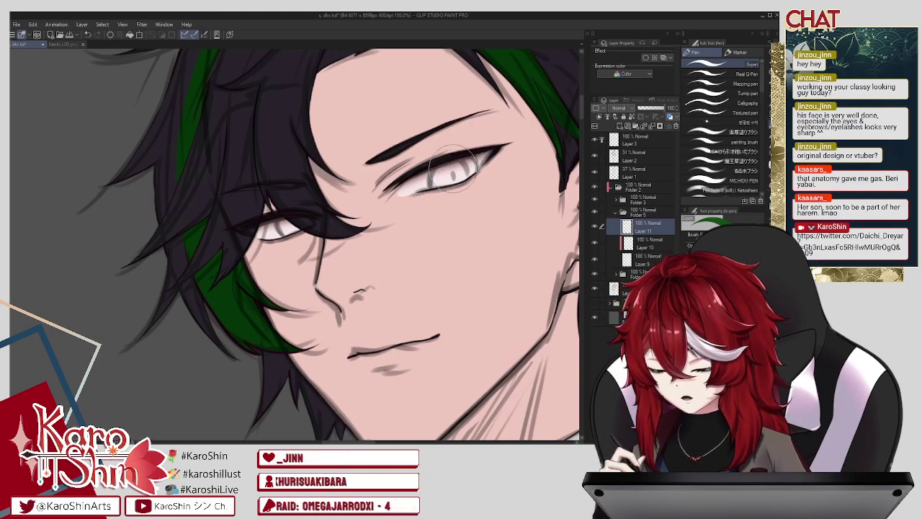
key(])
mouse_move(454, 179)
mouse_down()
mouse_move(461, 173)
mouse_move(454, 177)
mouse_up()
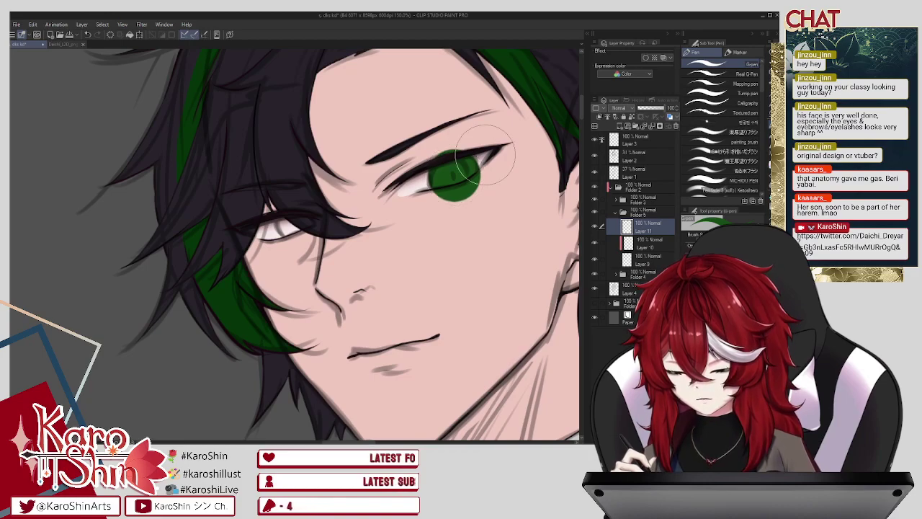
Step: Place a matching round green iris in the eye beneath the fringe, redoing the first attempt with an adjusted brush size
drag(295, 223, 298, 225)
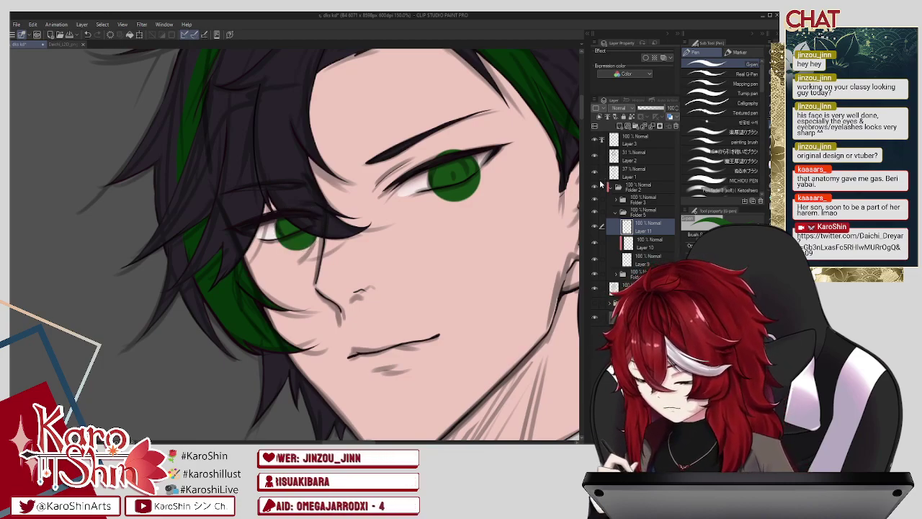
key(ctrl+z)
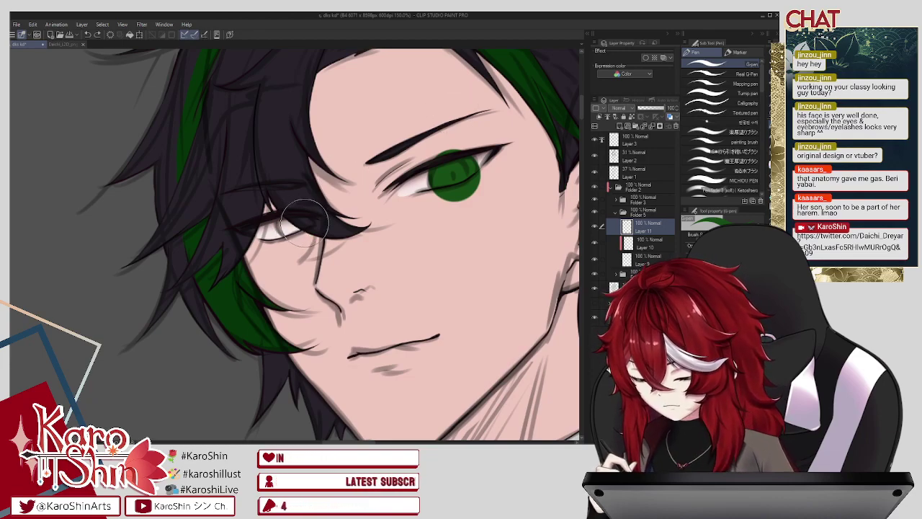
key(])
click(294, 228)
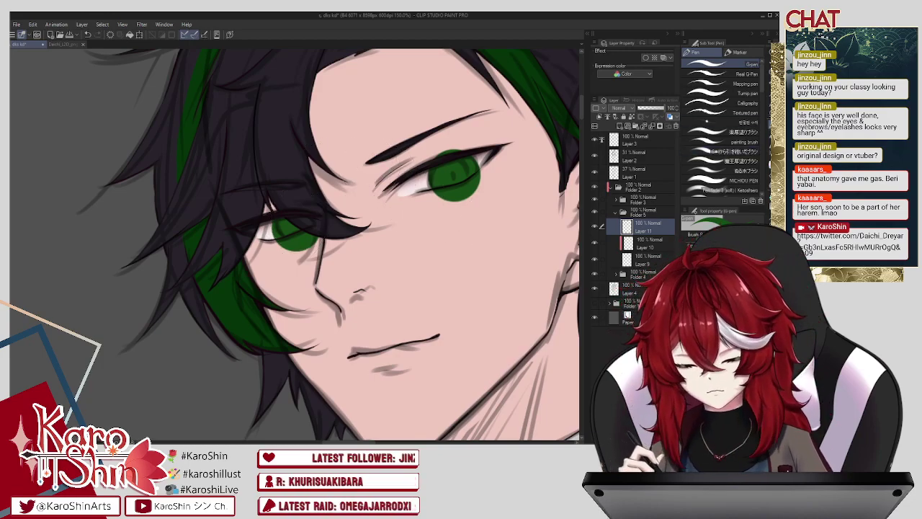
Step: Select the iris beneath the fringe with the Lasso, rotate and nudge it slightly into place, and clear the selection
key(m)
mouse_move(261, 170)
mouse_down()
mouse_move(309, 161)
mouse_move(247, 169)
mouse_up()
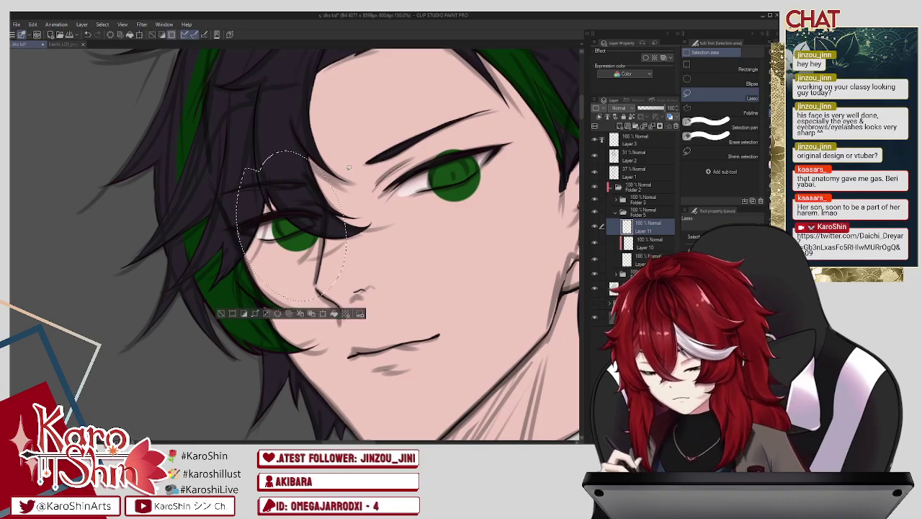
key(ctrl+t)
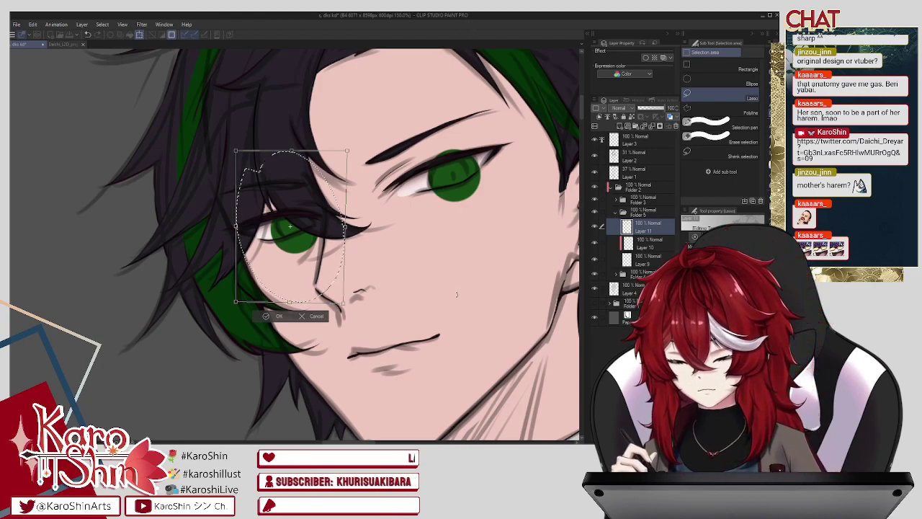
drag(347, 151, 344, 145)
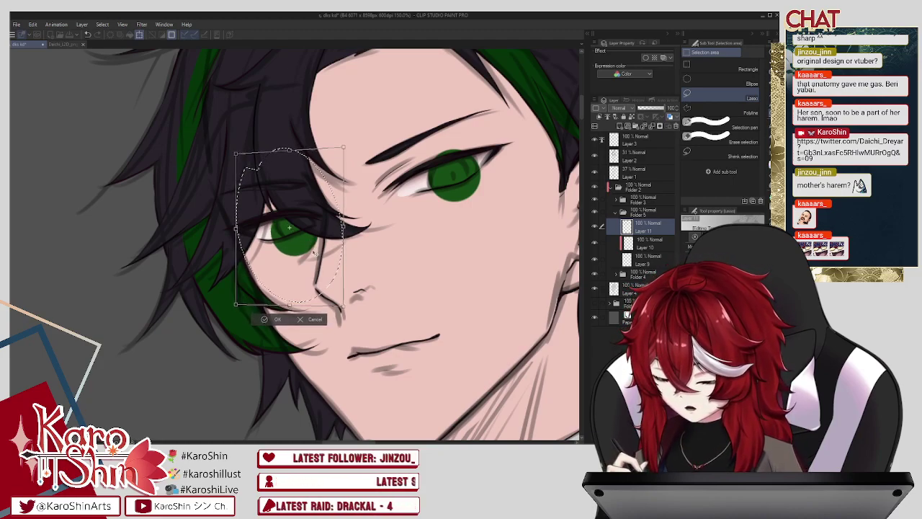
drag(315, 255, 315, 252)
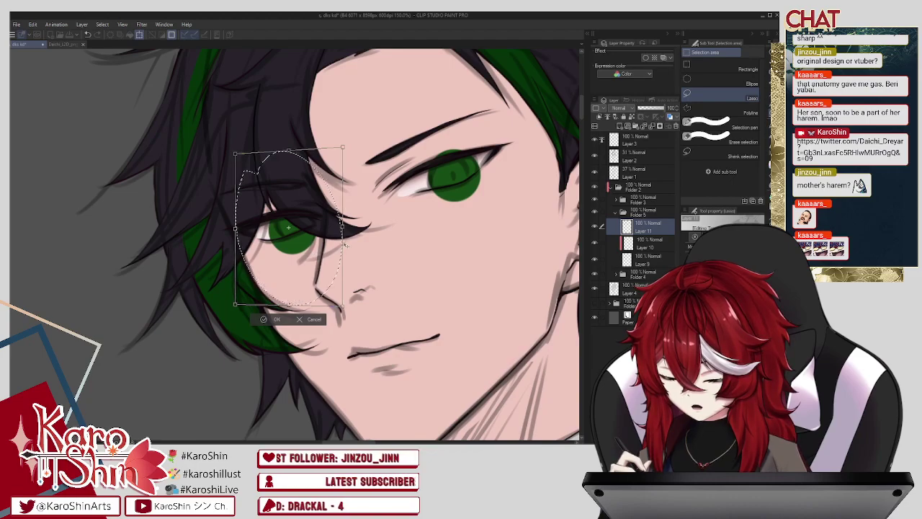
key(Return)
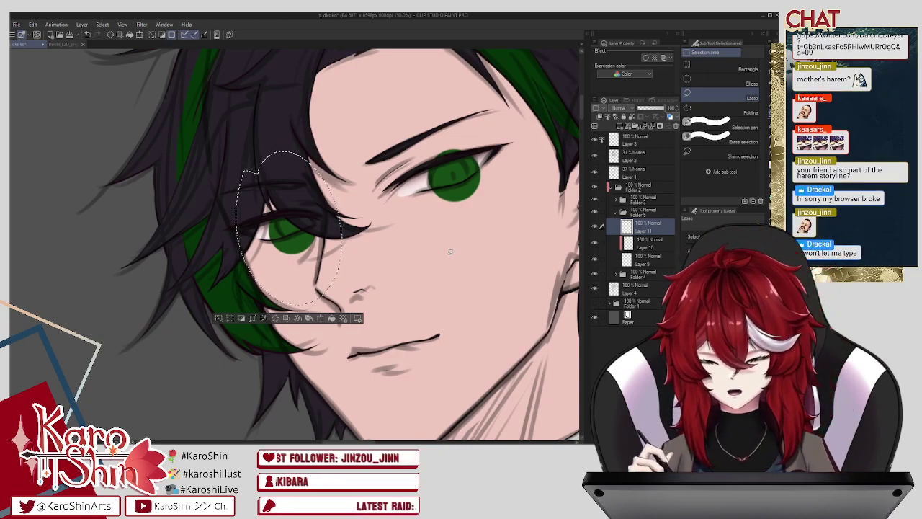
key(ctrl+d)
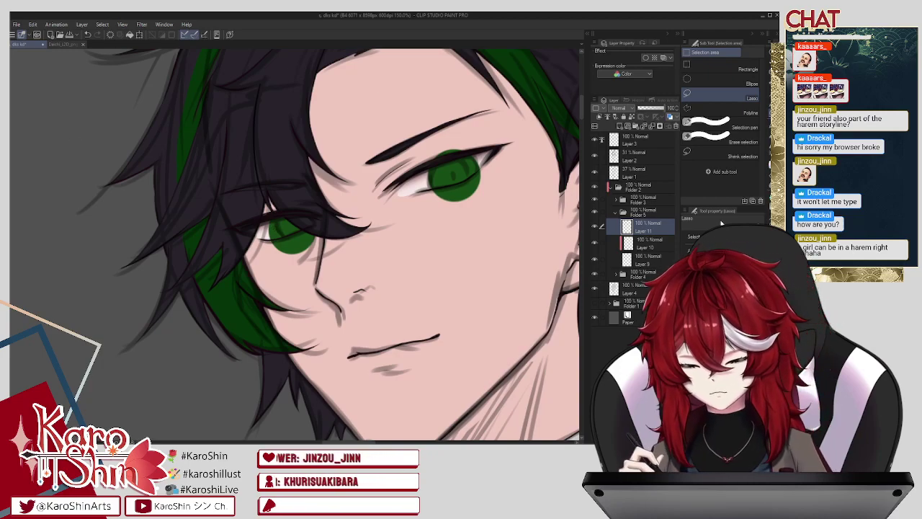
Step: Erase the parts of both green irises that spill below the lower eyelids with the Hard eraser
key(e)
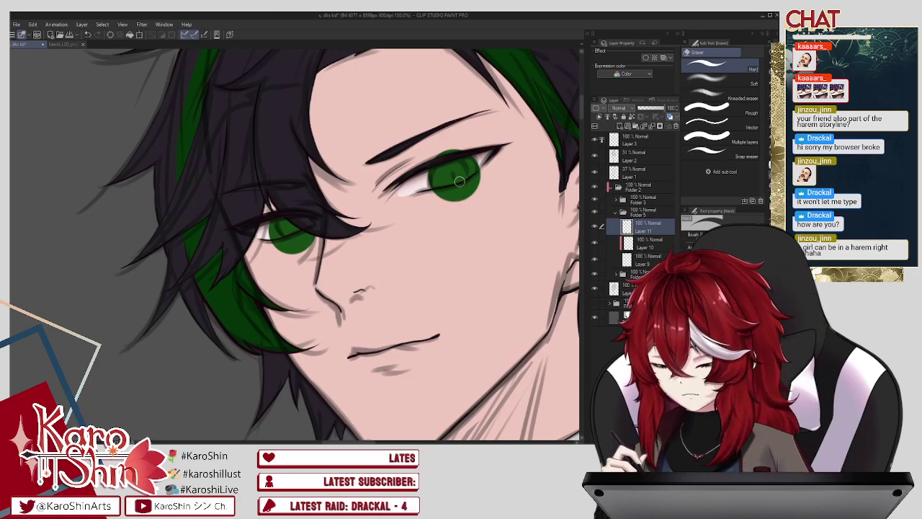
scroll(459, 181, up, 1)
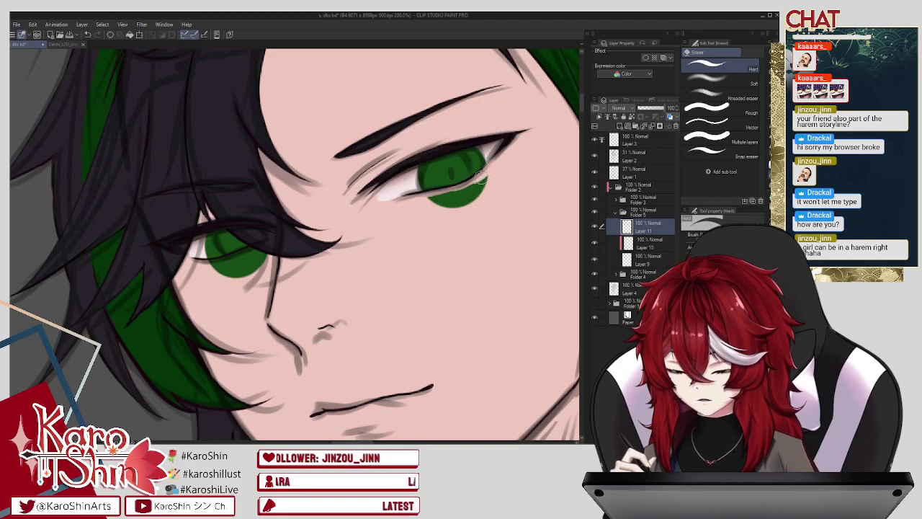
key(ctrl+z)
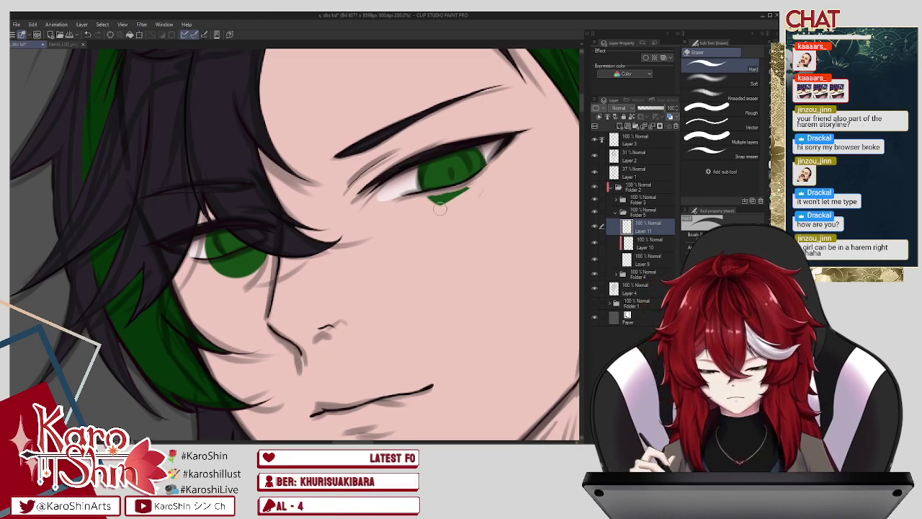
drag(439, 209, 473, 185)
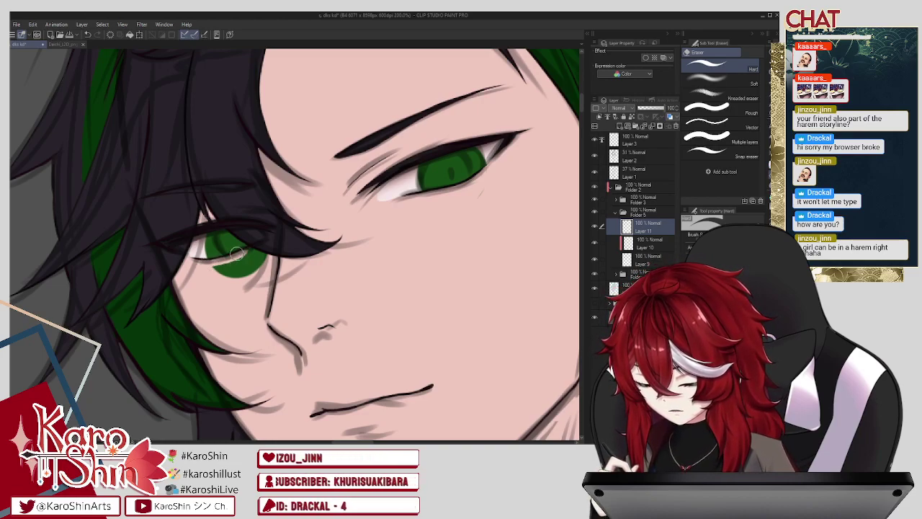
mouse_move(272, 246)
mouse_down()
mouse_move(252, 262)
mouse_move(258, 255)
mouse_move(216, 267)
mouse_up()
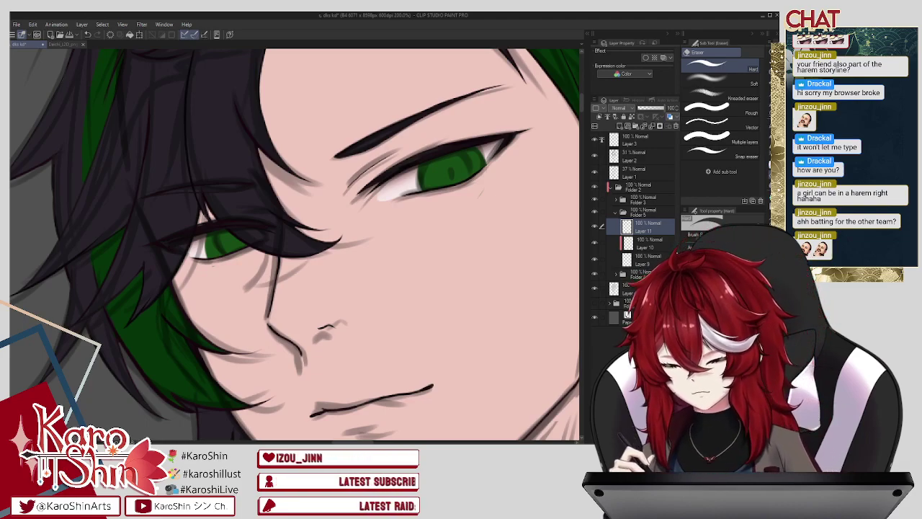
Step: Airbrush shadow over the upper irises on a Multiply layer clipped to the iris layer, and a lighter green glow lower down on another clipped layer
click(599, 117)
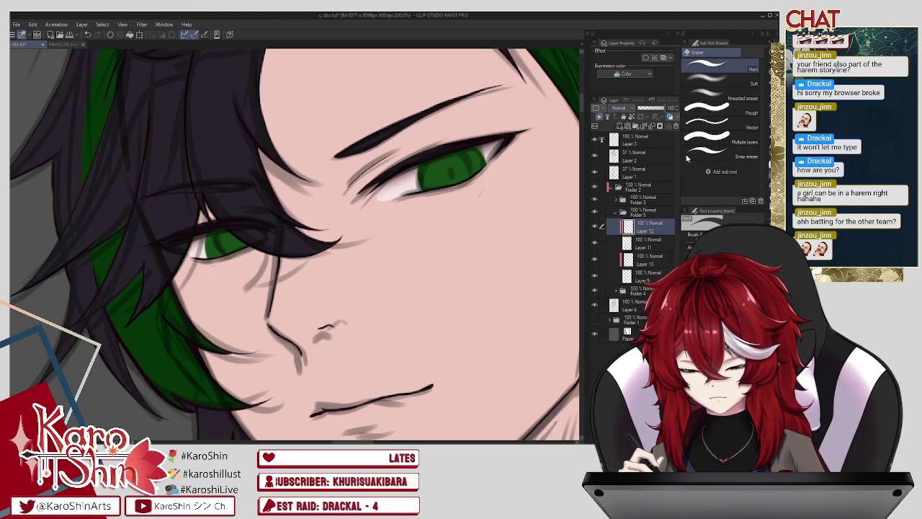
click(622, 108)
click(622, 134)
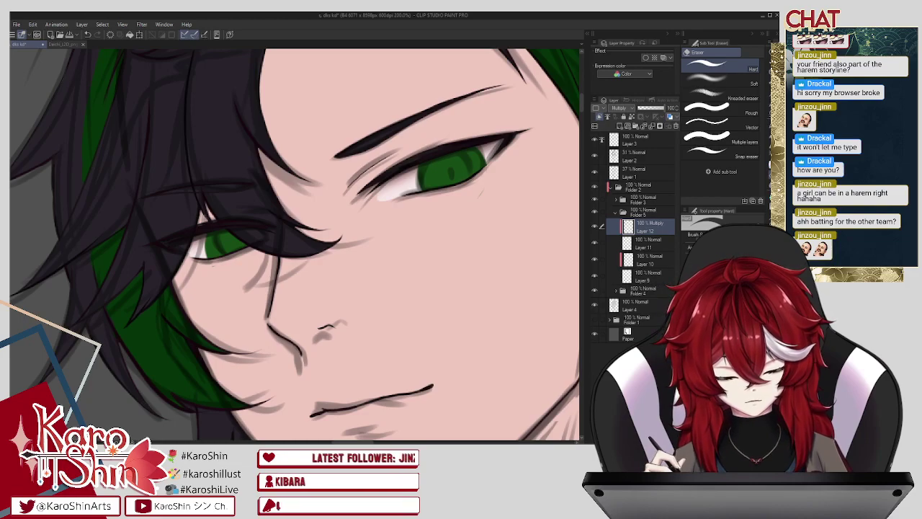
key(b)
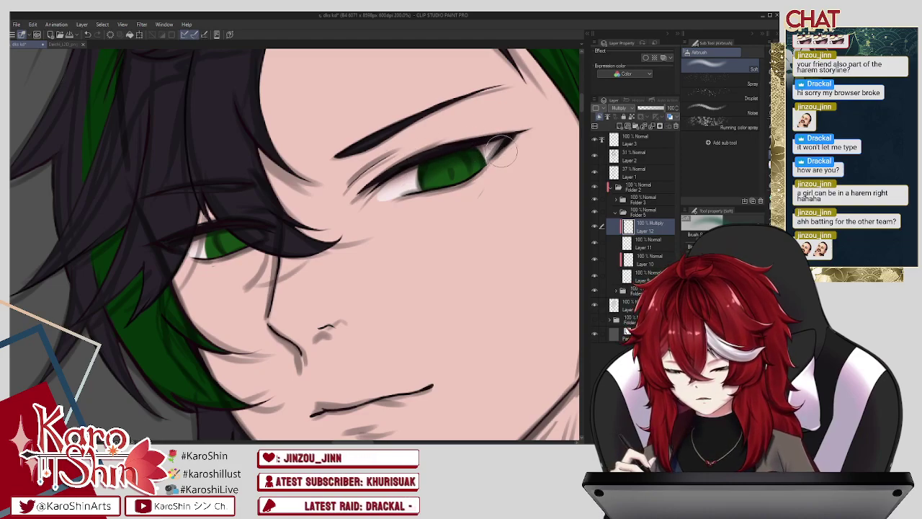
drag(449, 212, 528, 222)
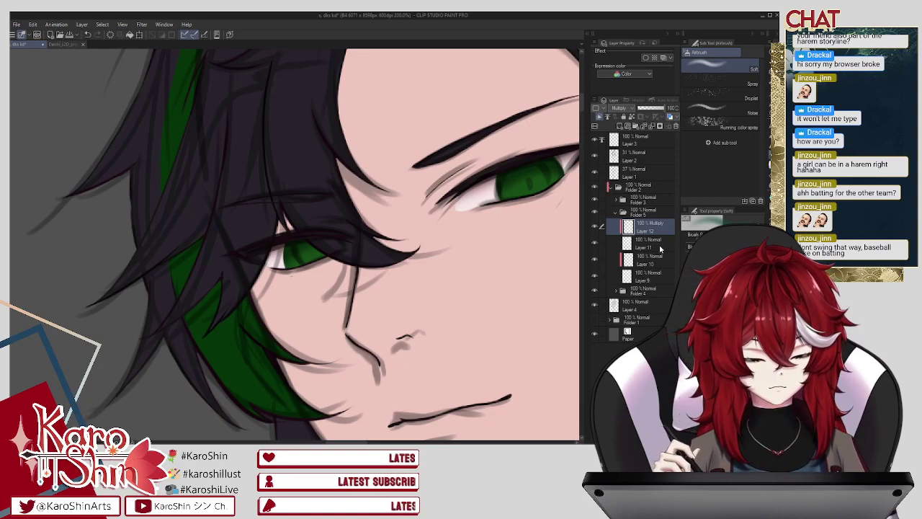
drag(560, 96, 541, 135)
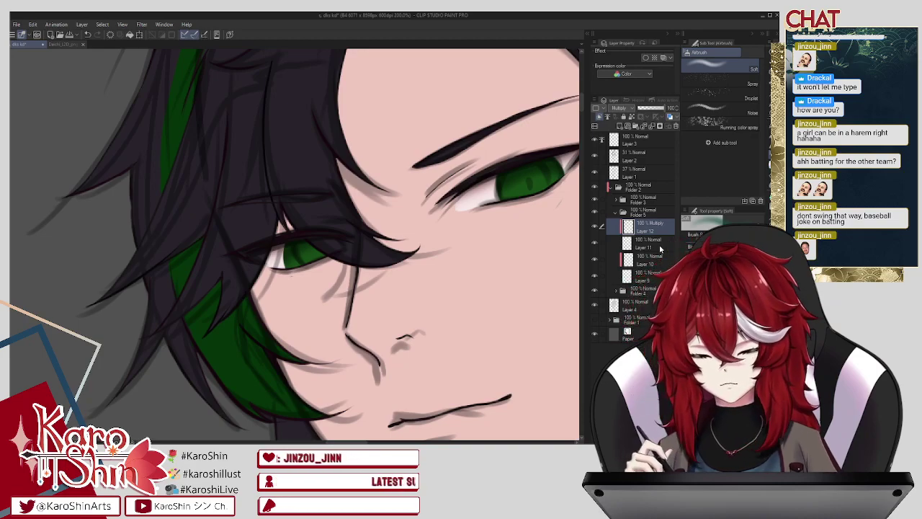
click(618, 126)
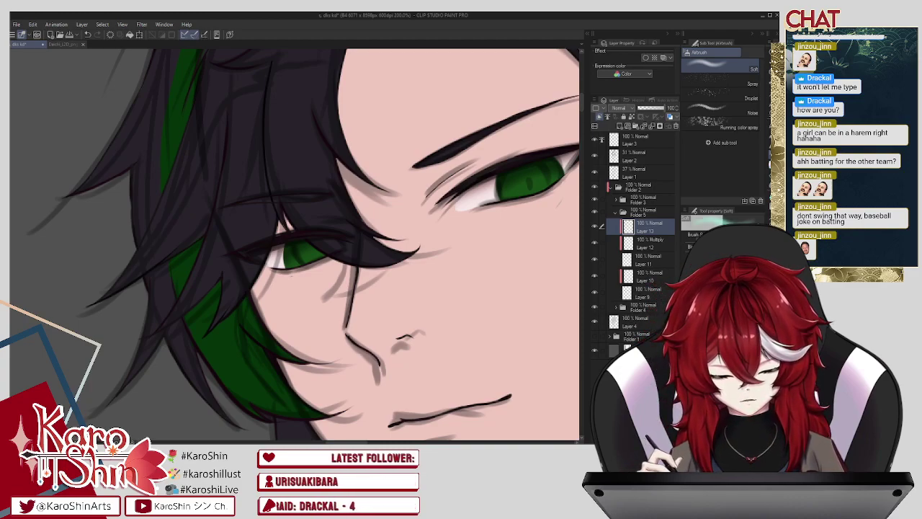
mouse_move(524, 201)
mouse_down()
mouse_move(566, 186)
mouse_move(528, 204)
mouse_up()
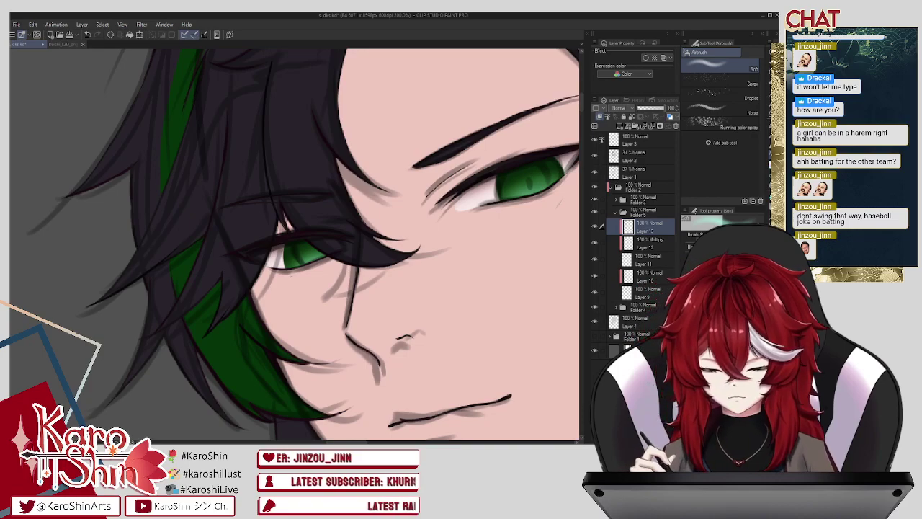
Step: Paint a dark pupil in the fully visible eye on a new clipped Multiply layer, and hide Layer 2 and Layer 1
click(621, 116)
click(629, 116)
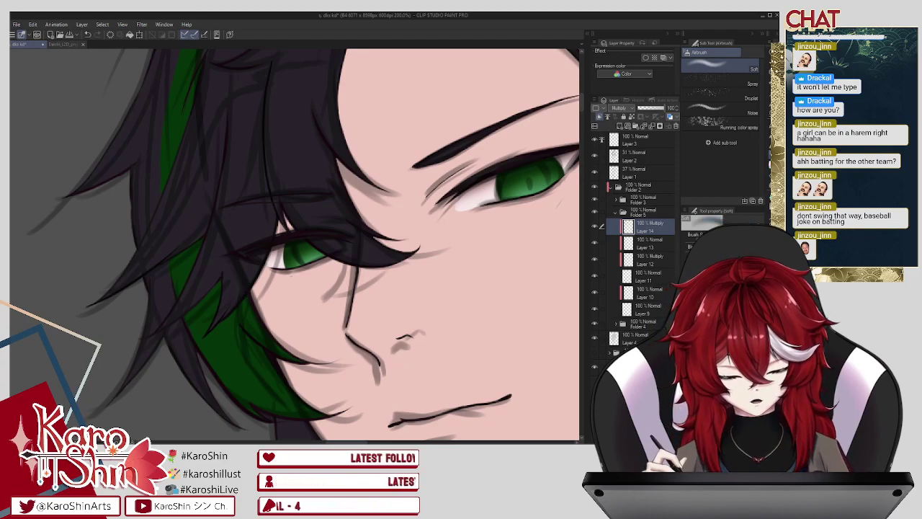
key(p)
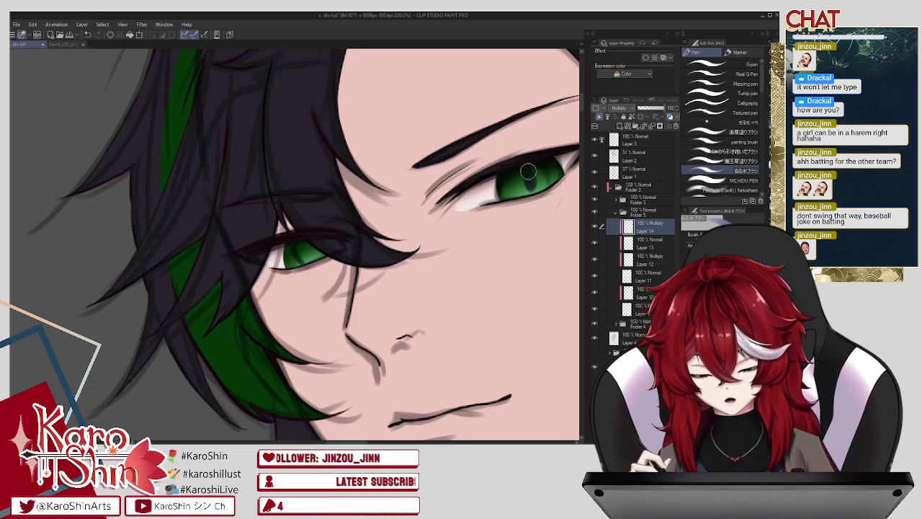
click(595, 157)
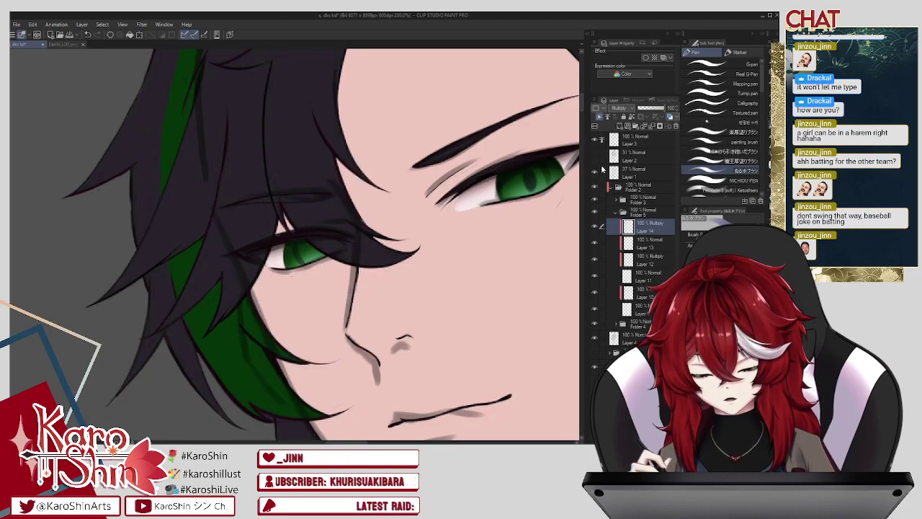
click(600, 171)
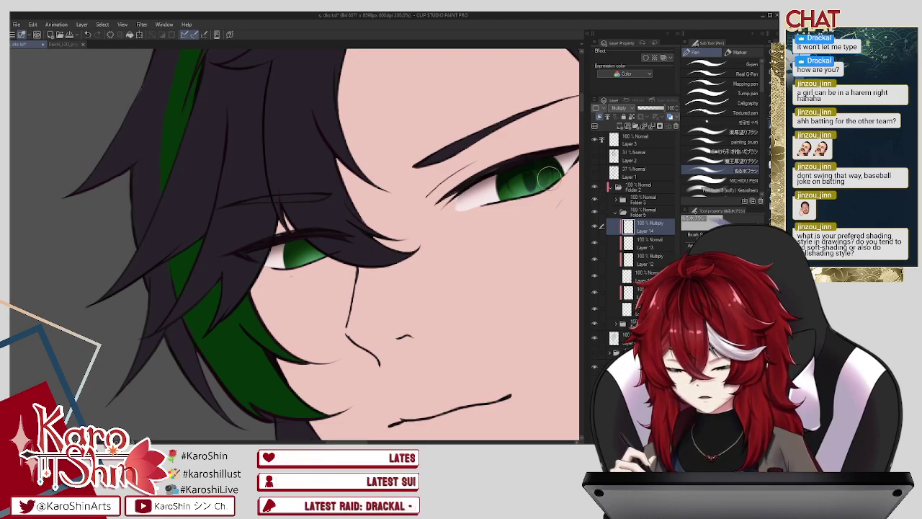
Step: Refine the dark pupil and iris details in both eyes with the pen brush on the Multiply layer
drag(517, 172, 525, 193)
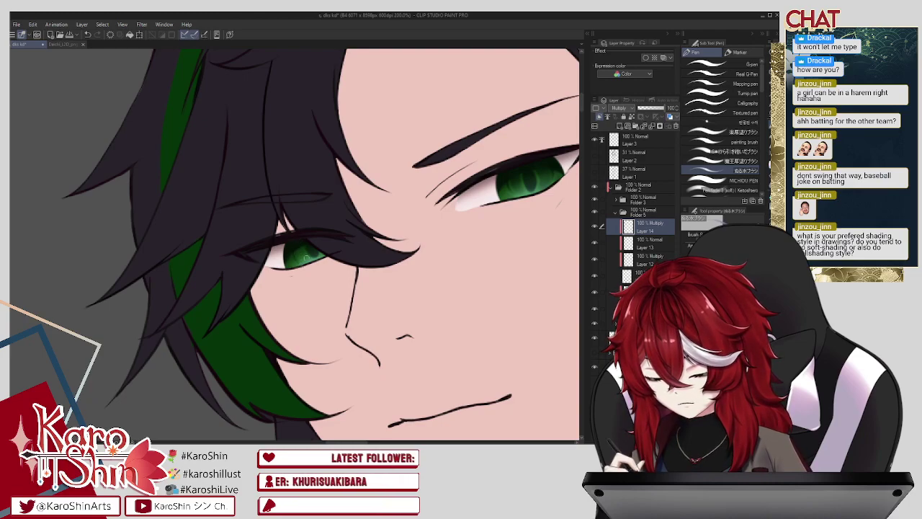
key(])
key(])
key(])
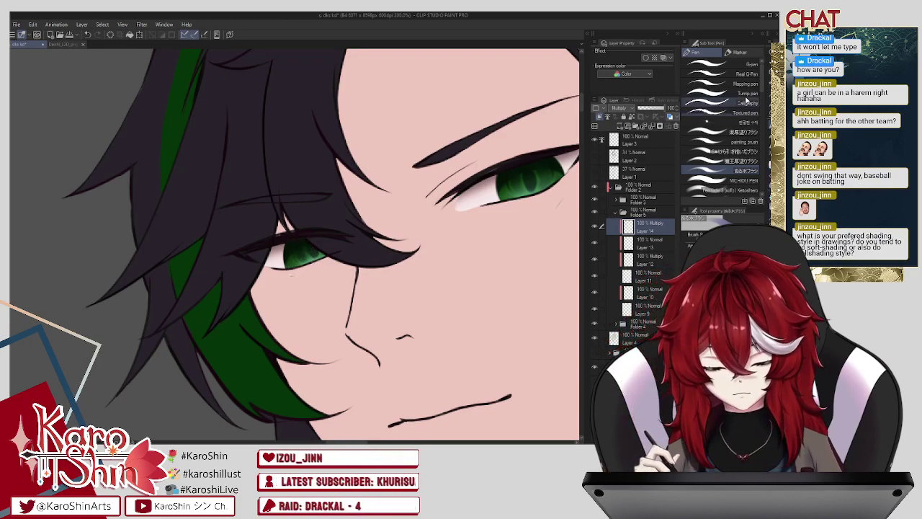
Step: Add another clipped Multiply layer and deepen the shadow across the irises with the Soft airbrush
click(612, 122)
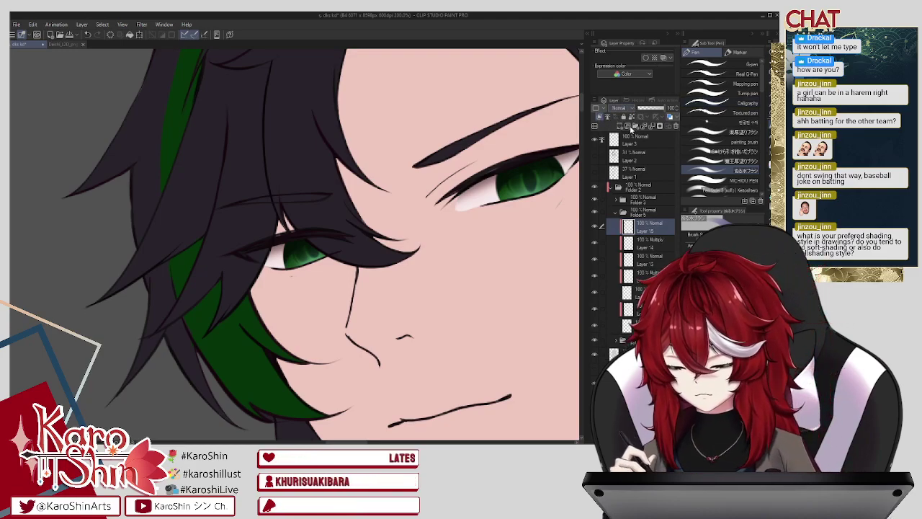
click(629, 133)
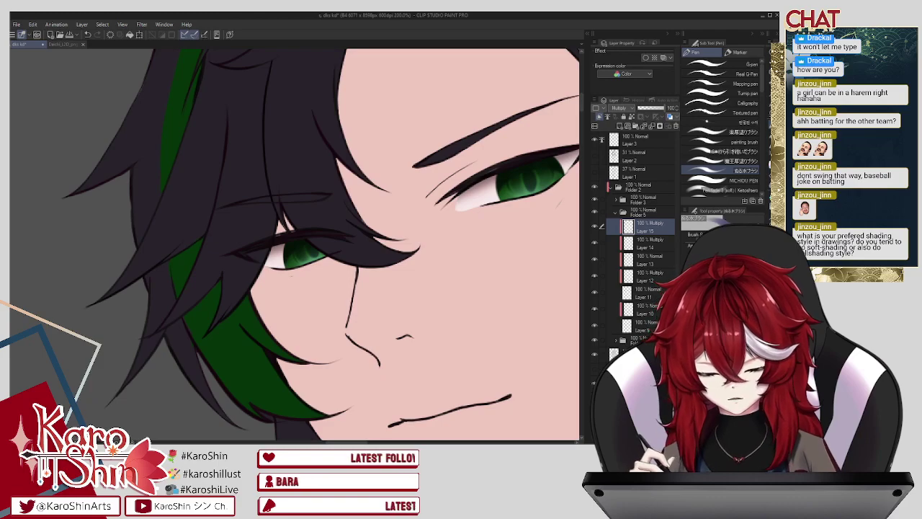
key(b)
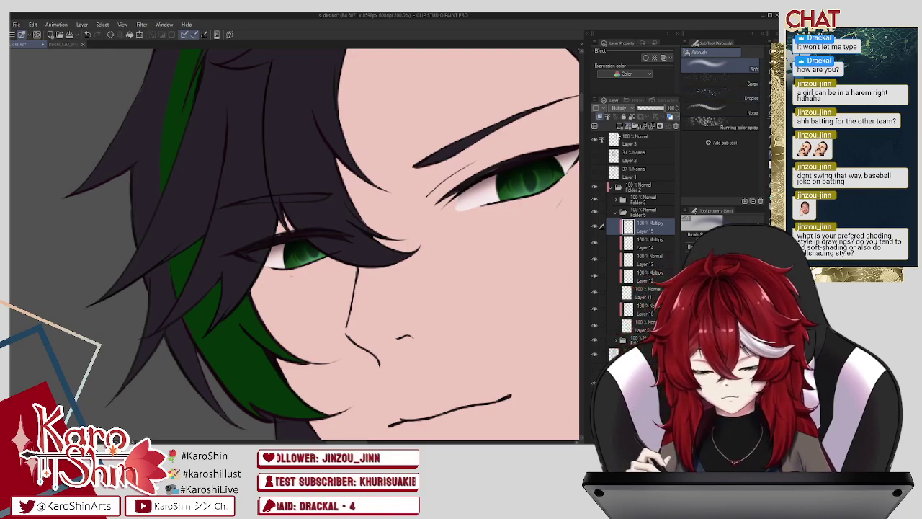
Step: Add a clipped layer set to Add (Glow) and paint bright highlights along the lower part of both irises
click(608, 116)
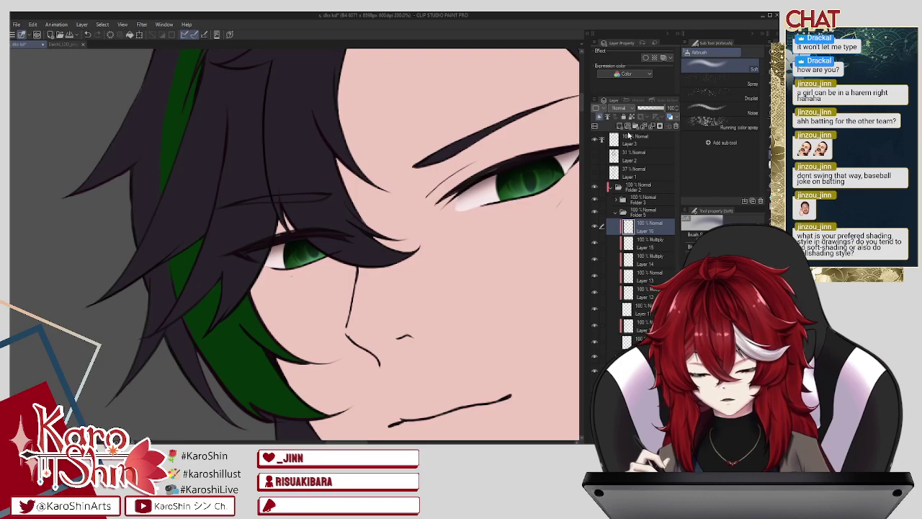
click(655, 211)
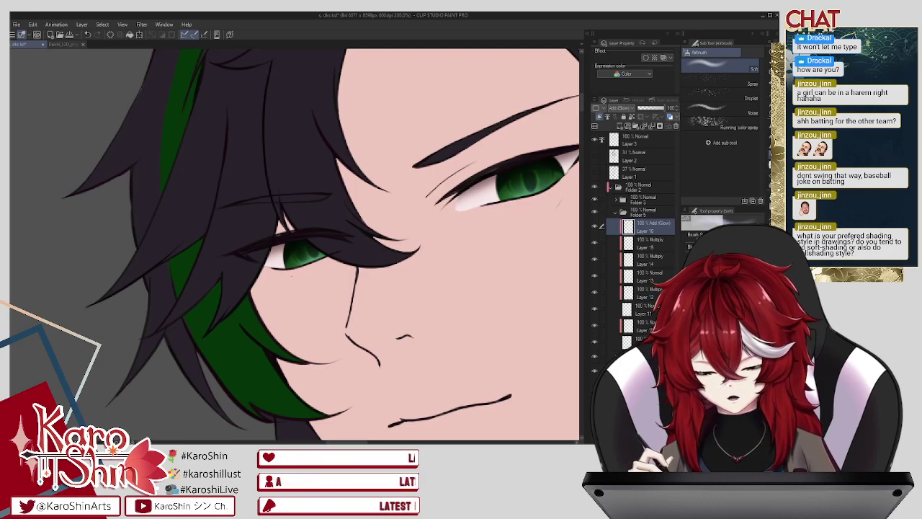
key(p)
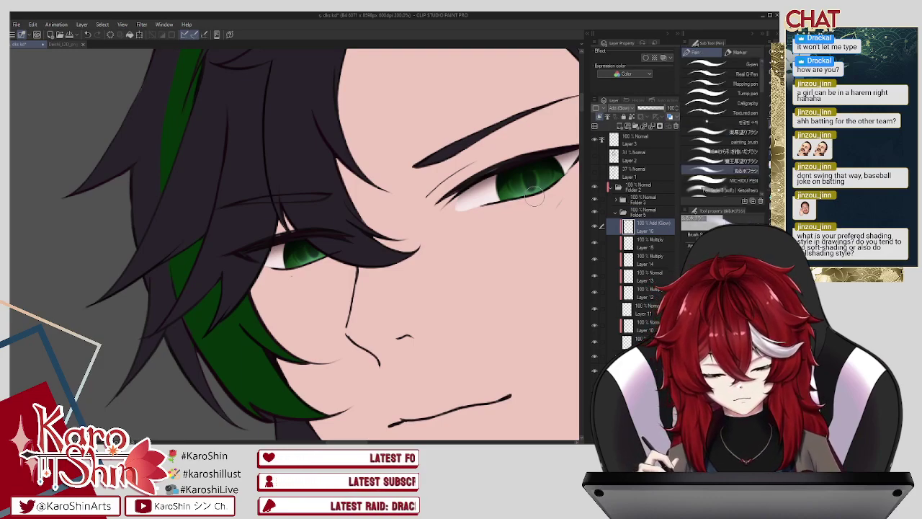
drag(536, 190, 529, 191)
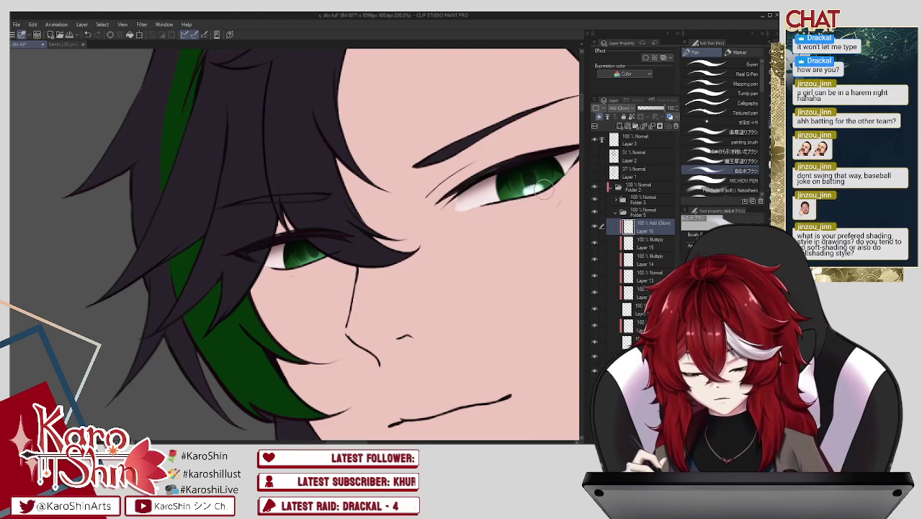
drag(302, 253, 326, 253)
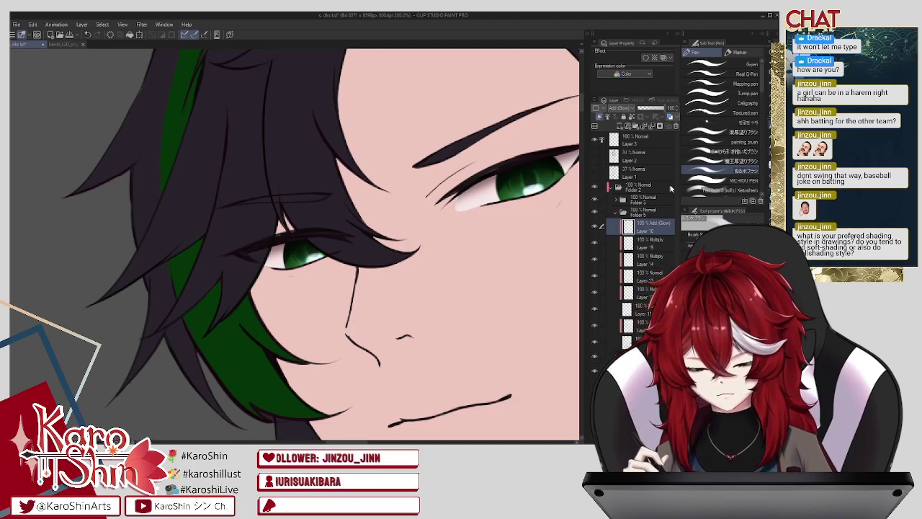
Step: Paint a pale glint over each pupil on a new clipped layer below the glow layer, and lower its opacity to 63%
click(68, 44)
click(34, 44)
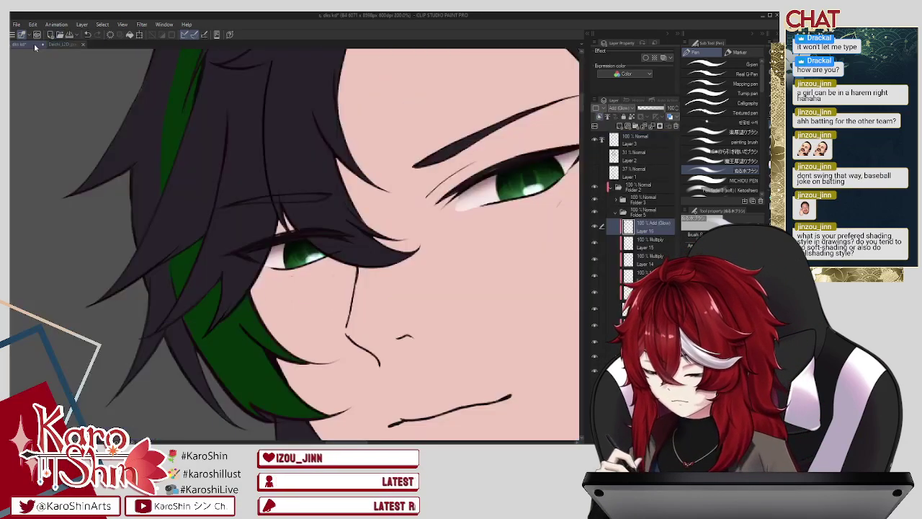
key(ctrl+shift+n)
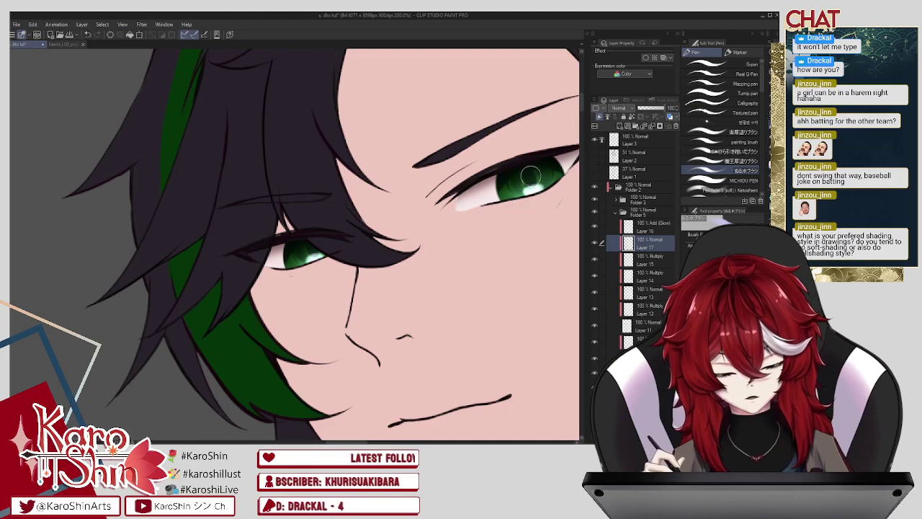
drag(531, 178, 530, 179)
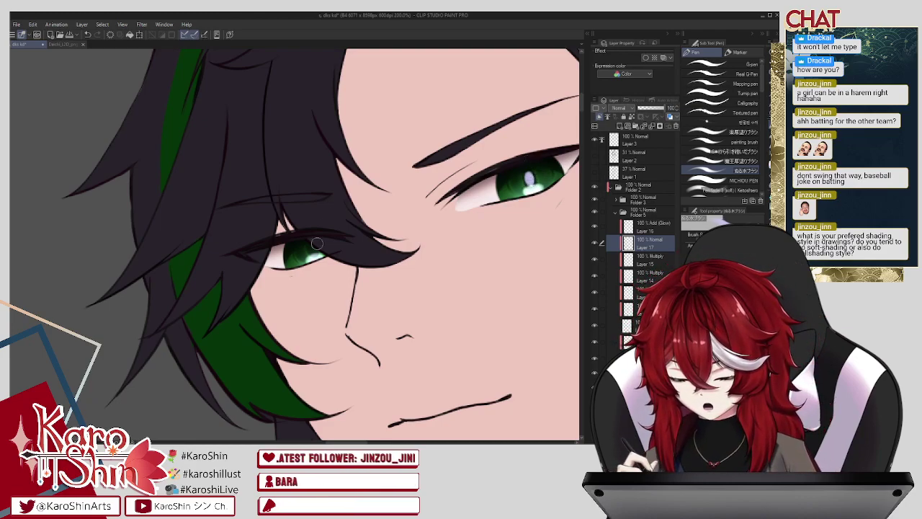
drag(313, 248, 314, 250)
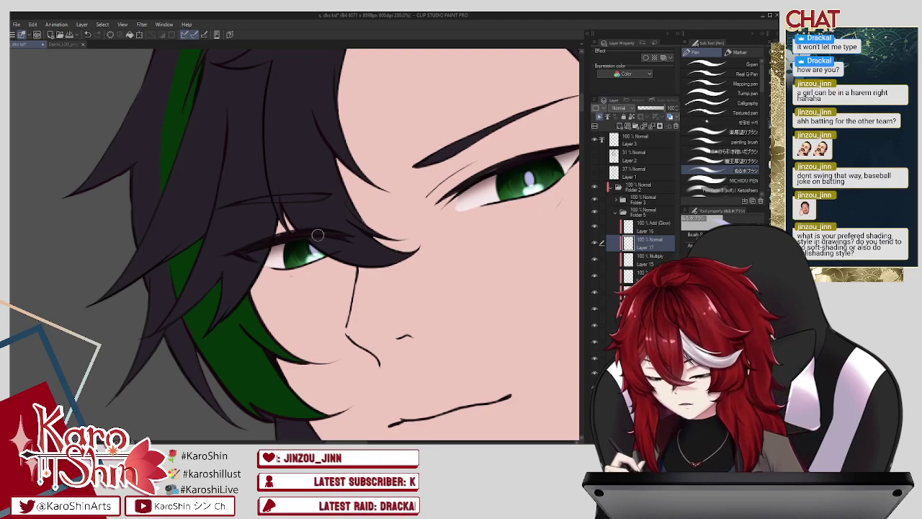
click(656, 111)
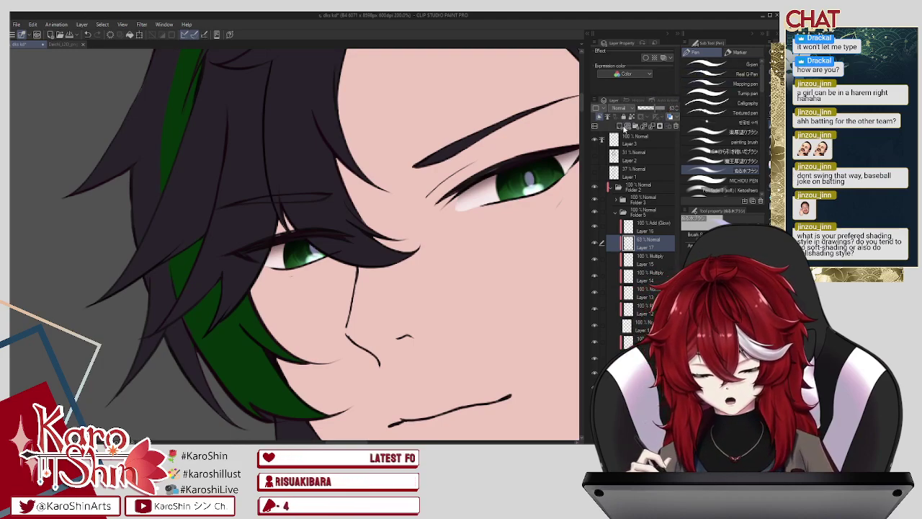
Step: Add a new unclipped layer above the iris glow layer and set its blending mode to Add (Glow)
click(620, 127)
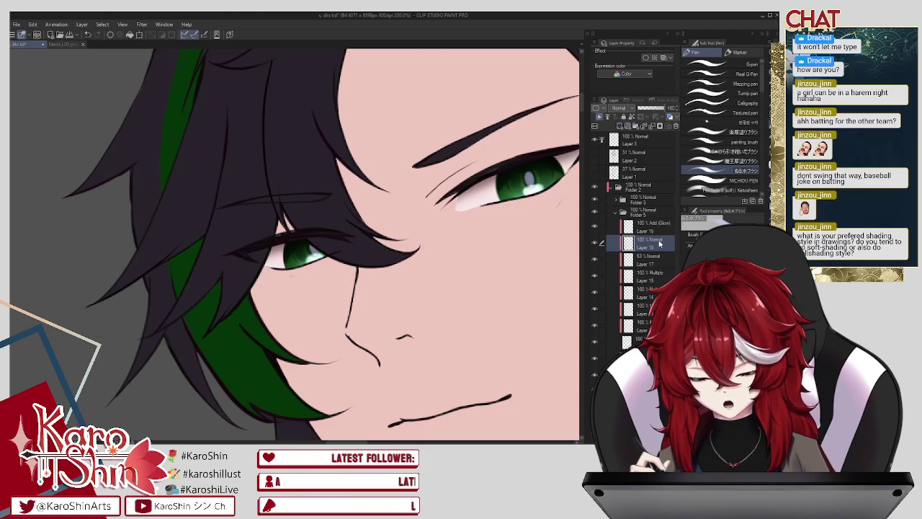
drag(663, 227, 660, 229)
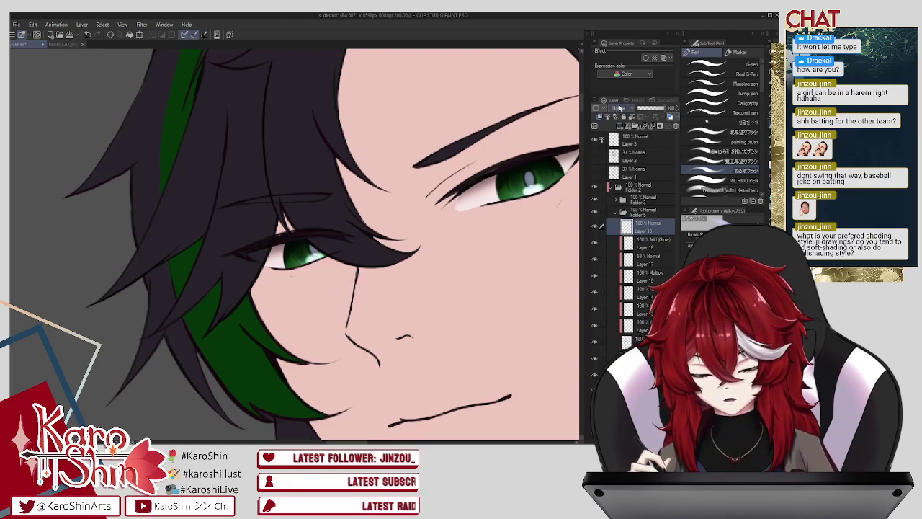
click(621, 228)
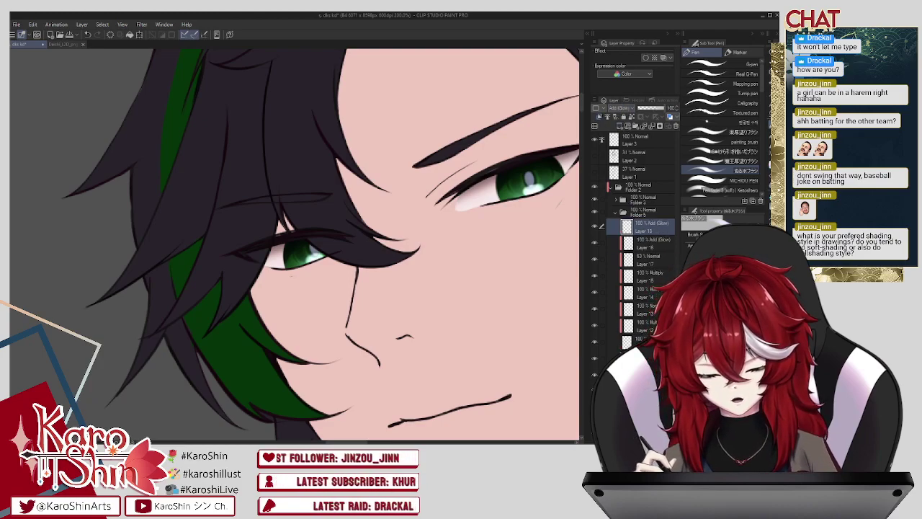
Step: Paint small white highlight streaks across both eyes with the Mapping pen at a reduced brush size
click(750, 83)
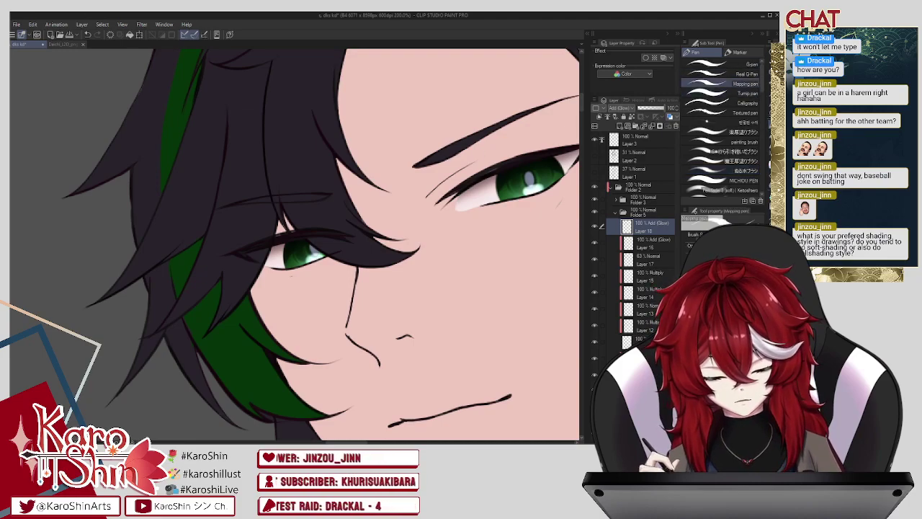
drag(484, 191, 499, 189)
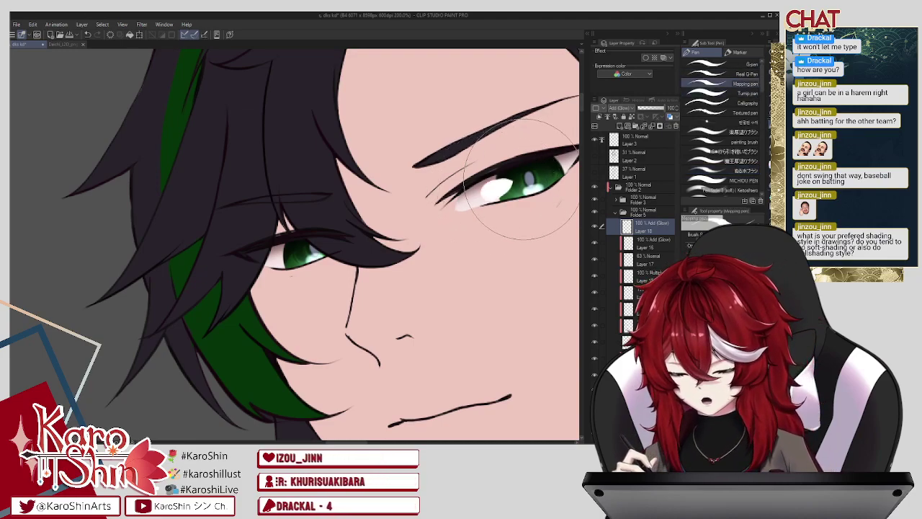
key(ctrl+z)
key([)
key([)
key([)
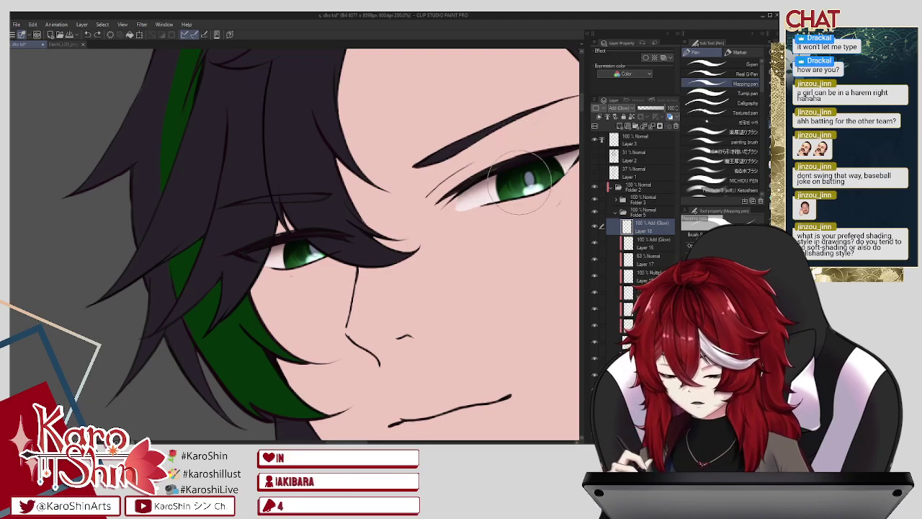
mouse_move(489, 192)
mouse_down()
mouse_move(528, 174)
mouse_move(496, 189)
mouse_move(551, 167)
mouse_up()
key([)
key([)
key([)
key(ctrl+z)
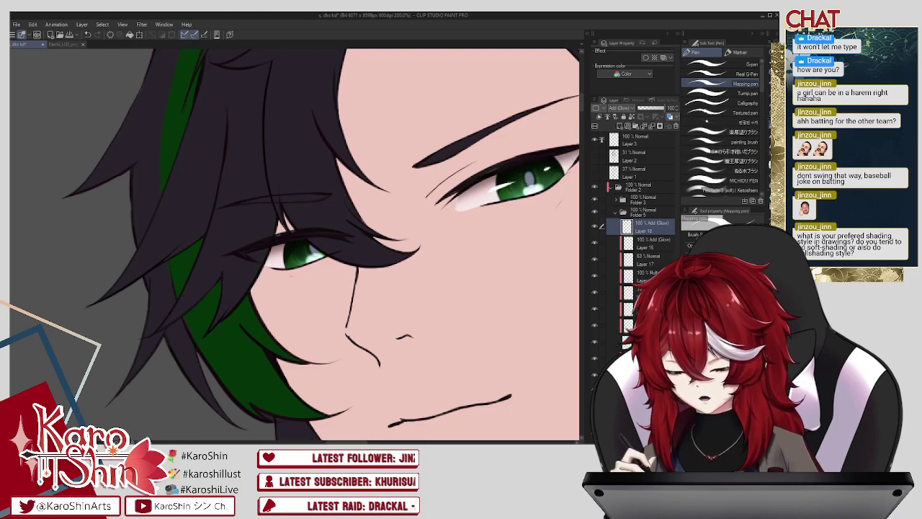
drag(273, 260, 302, 251)
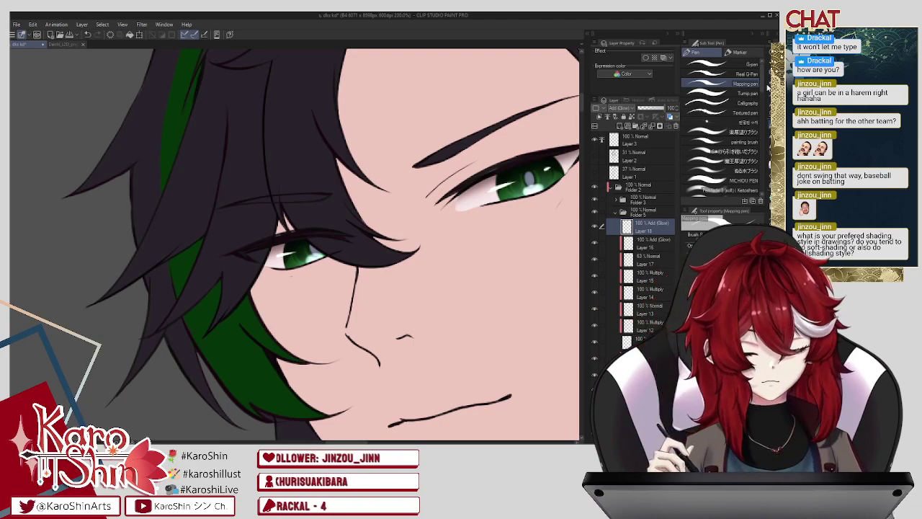
Step: Add another Add (Glow) layer and paint a light blue glow over the upper part of both irises with the Soft airbrush
click(625, 116)
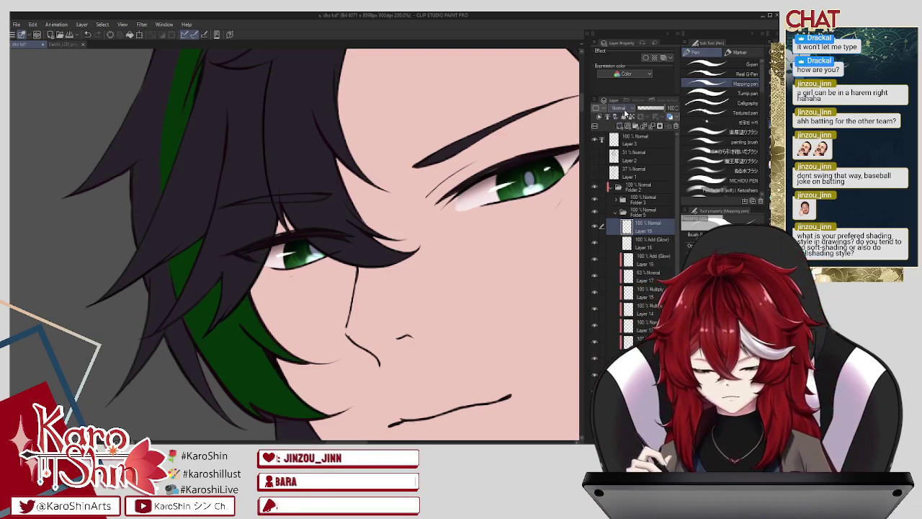
click(619, 107)
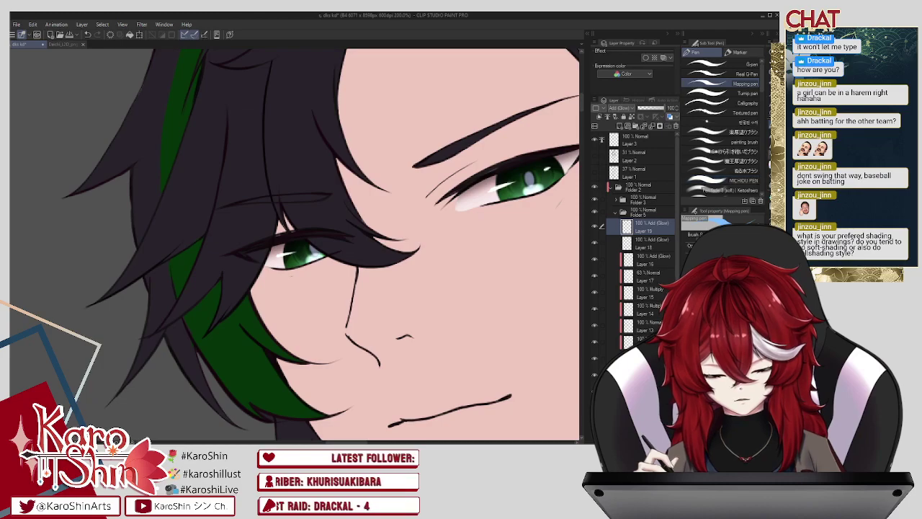
key(b)
mouse_move(483, 188)
mouse_down()
mouse_move(567, 152)
mouse_move(549, 167)
mouse_up()
key(ctrl+z)
mouse_move(539, 208)
mouse_down()
mouse_move(511, 229)
mouse_move(421, 230)
mouse_move(524, 193)
mouse_up()
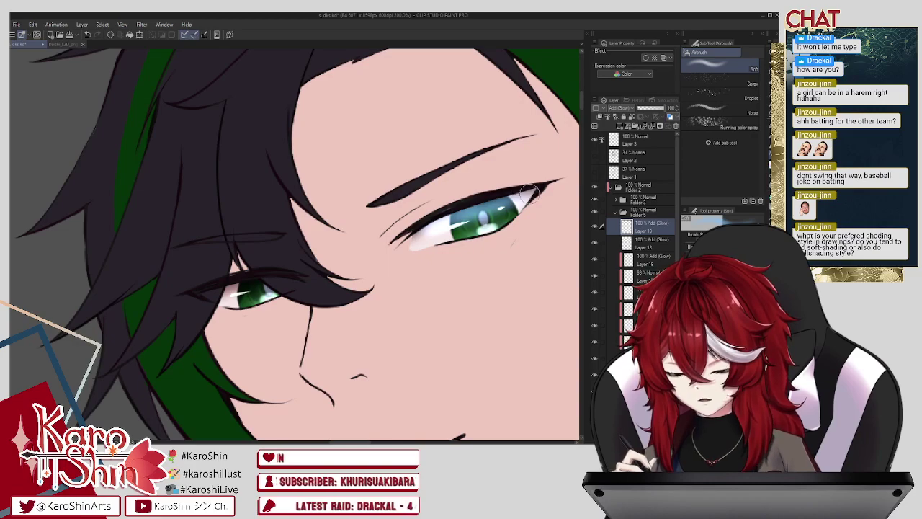
mouse_move(493, 213)
mouse_down()
mouse_move(504, 208)
mouse_move(422, 237)
mouse_move(469, 228)
mouse_move(511, 193)
mouse_up()
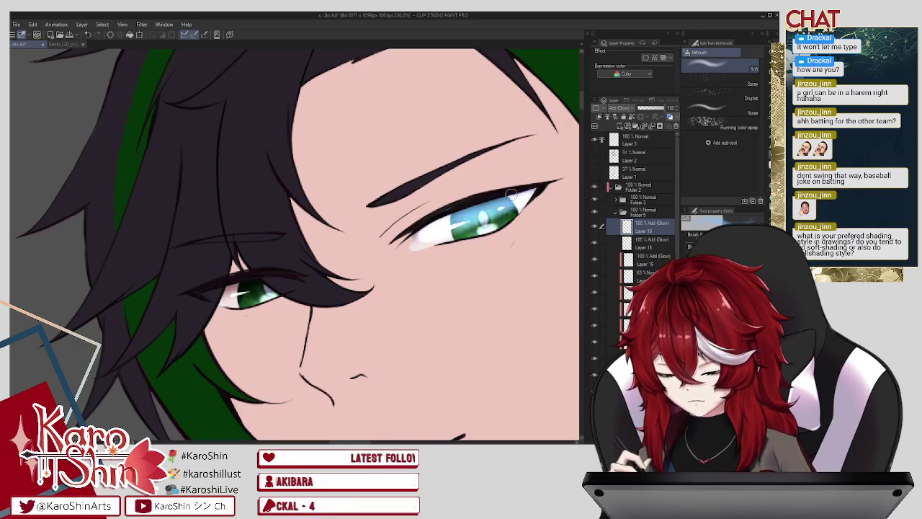
mouse_move(234, 286)
mouse_down()
mouse_move(272, 279)
mouse_move(217, 295)
mouse_move(269, 284)
mouse_move(236, 295)
mouse_up()
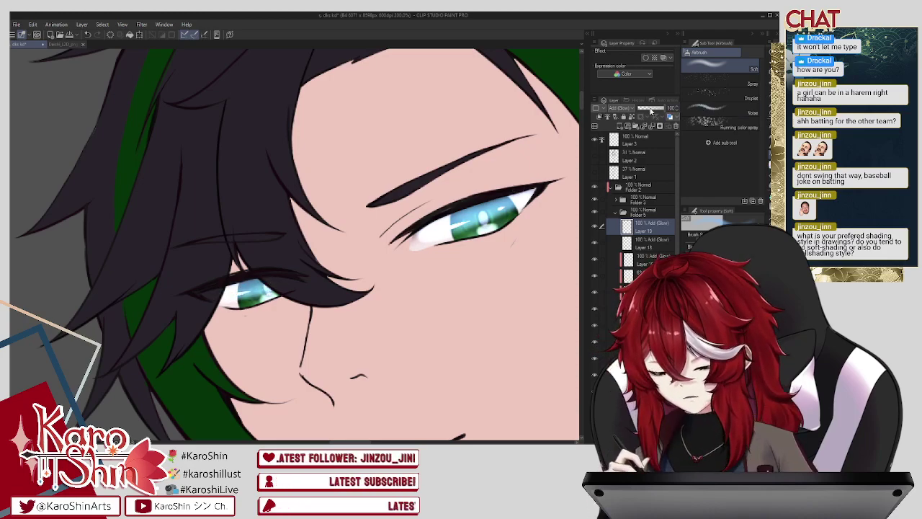
Step: Lower the blue glow layer's opacity to 33% and switch to a blending brush at a much smaller size
click(647, 111)
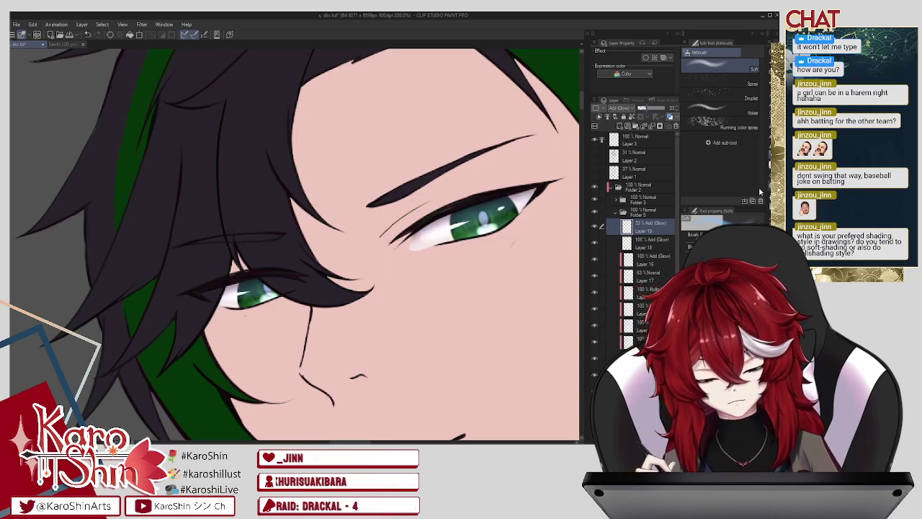
key(j)
key(bracketleft)
key(bracketleft)
key(bracketleft)
key(bracketleft)
key(bracketleft)
key(bracketleft)
key(bracketleft)
key(bracketleft)
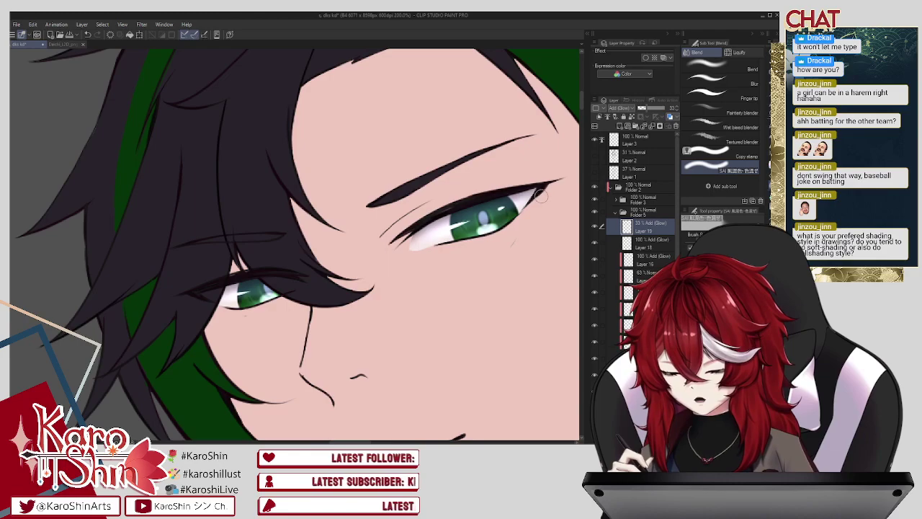
Step: Add one more Add (Glow) layer at the top of Folder 5 and switch to the painting brush at a smaller size
click(628, 114)
click(628, 204)
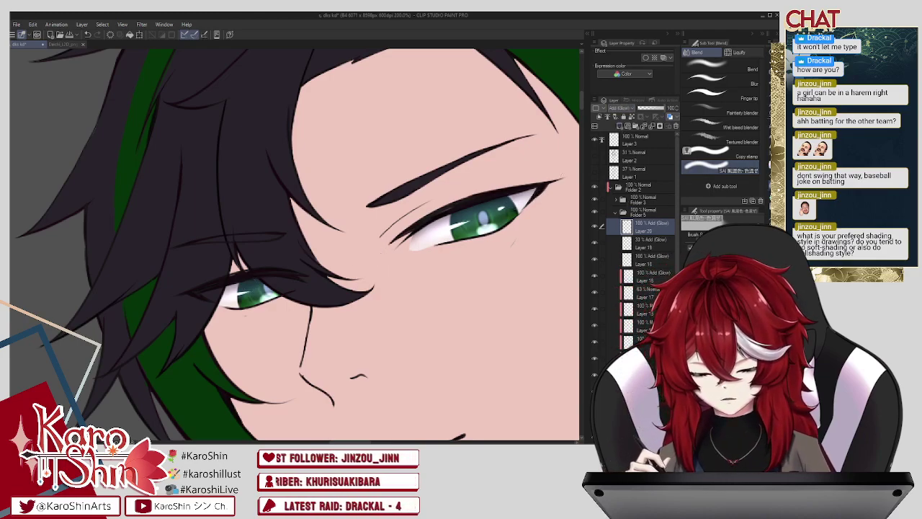
key(p)
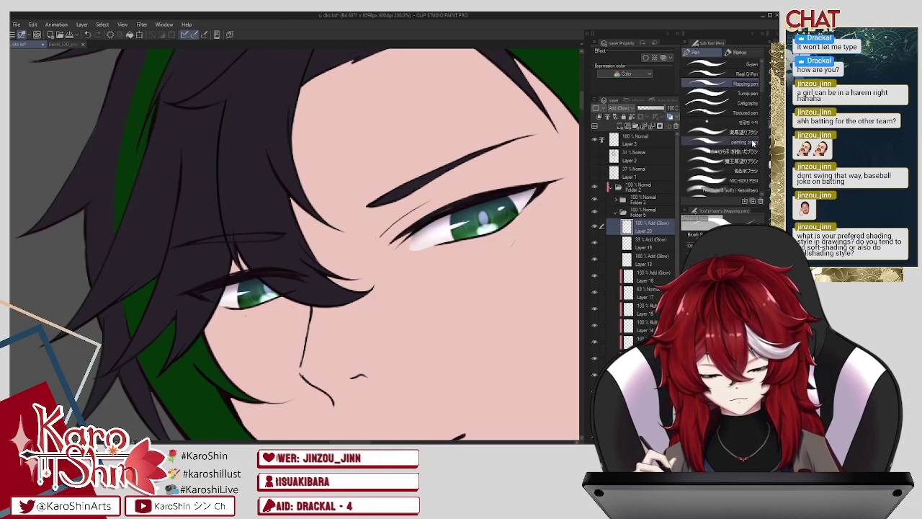
key(bracketleft)
key(bracketleft)
key(bracketleft)
key(bracketleft)
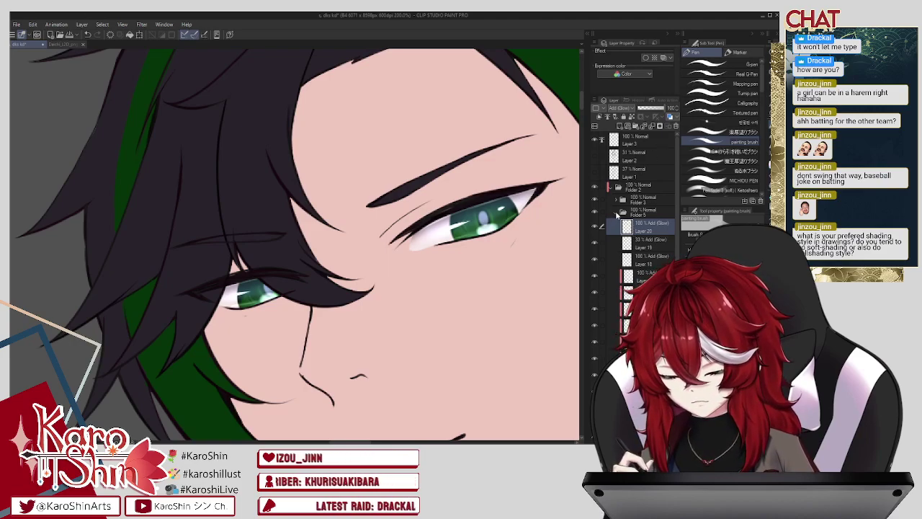
Step: Collapse Folder 5 and add a clipped Add (Glow) layer above the line art on Layer 3
click(617, 214)
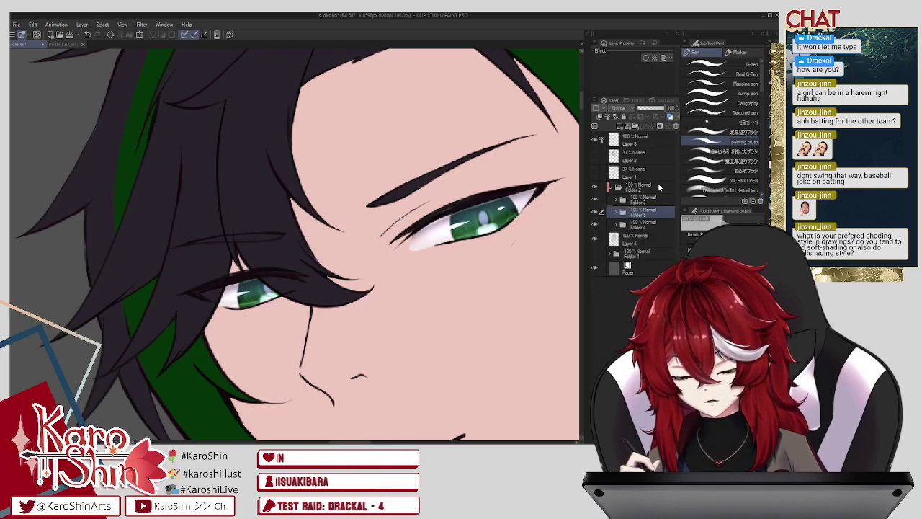
click(634, 140)
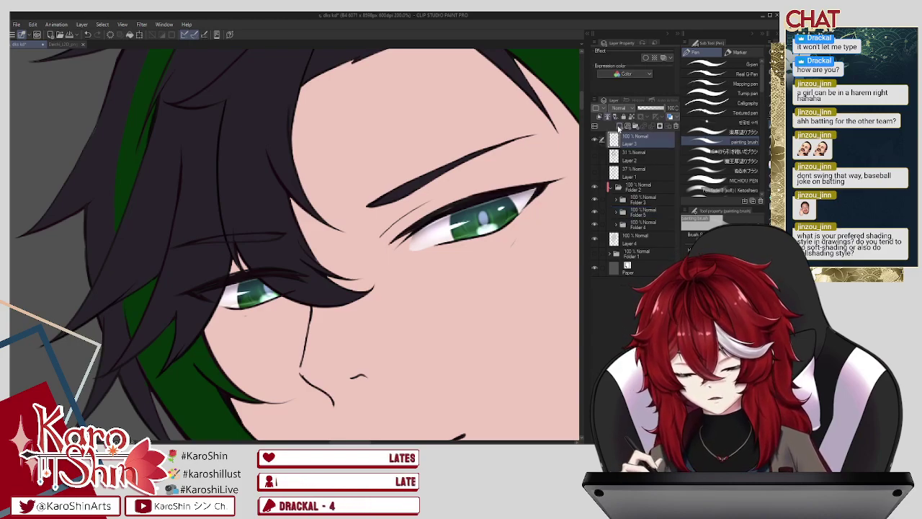
click(620, 126)
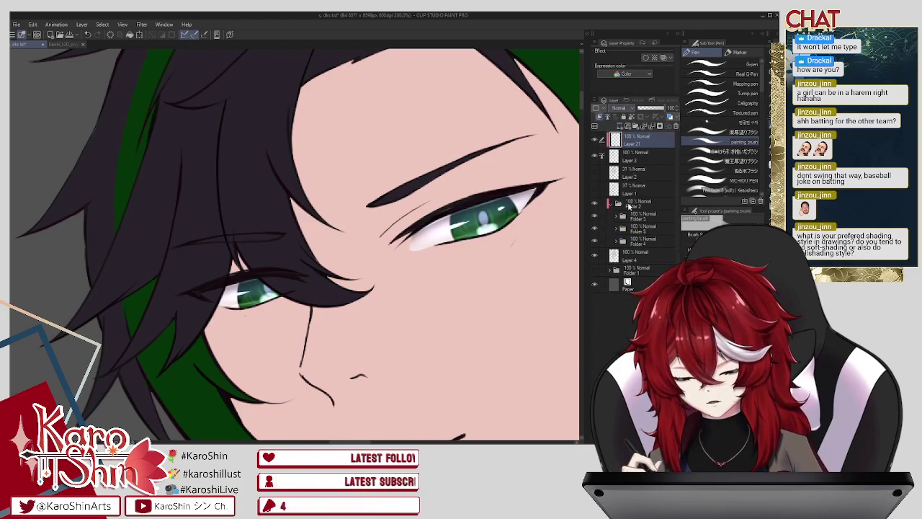
click(629, 206)
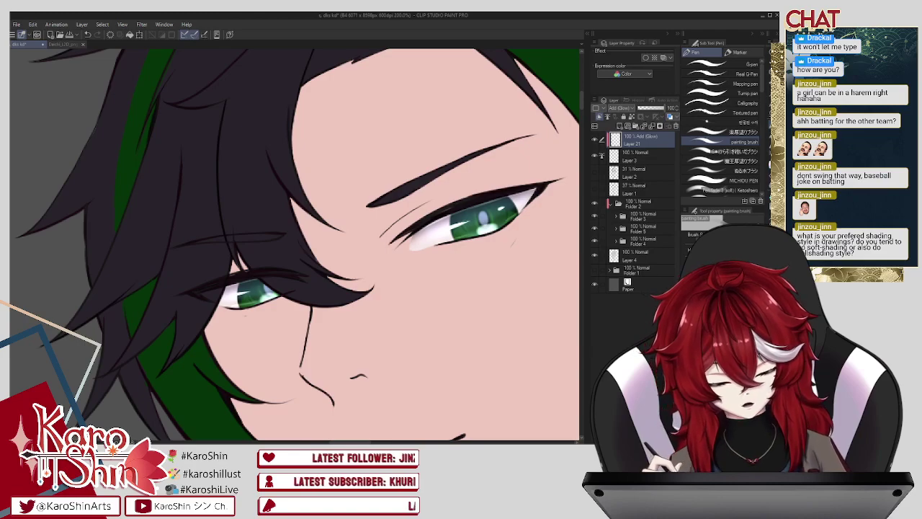
Step: Tint the lash lines and corners of both eyes red with an enlarged Soft airbrush, and lower the layer's opacity to 25%
key(b)
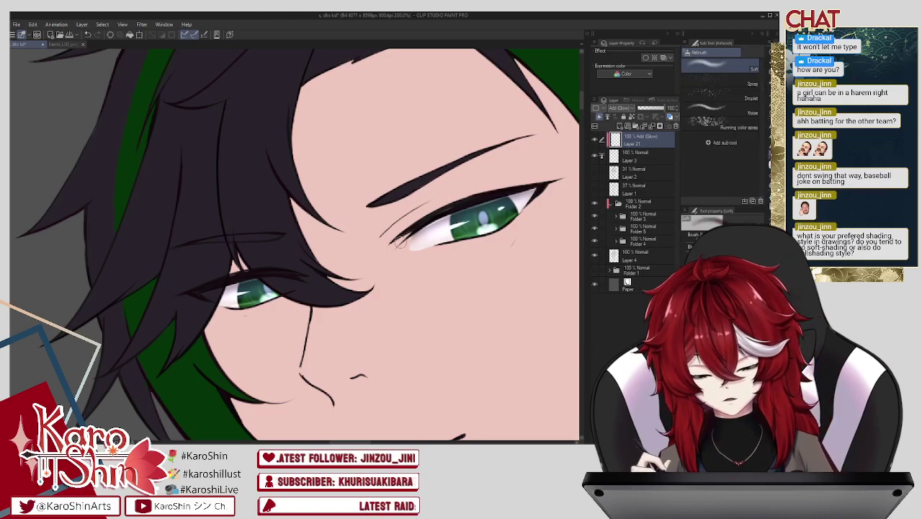
key(bracketright)
key(bracketright)
key(bracketright)
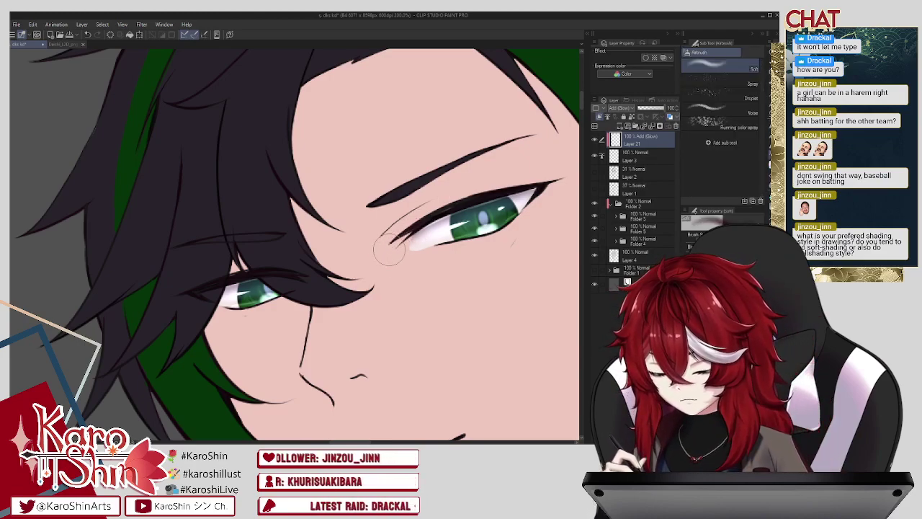
key(bracketright)
key(bracketright)
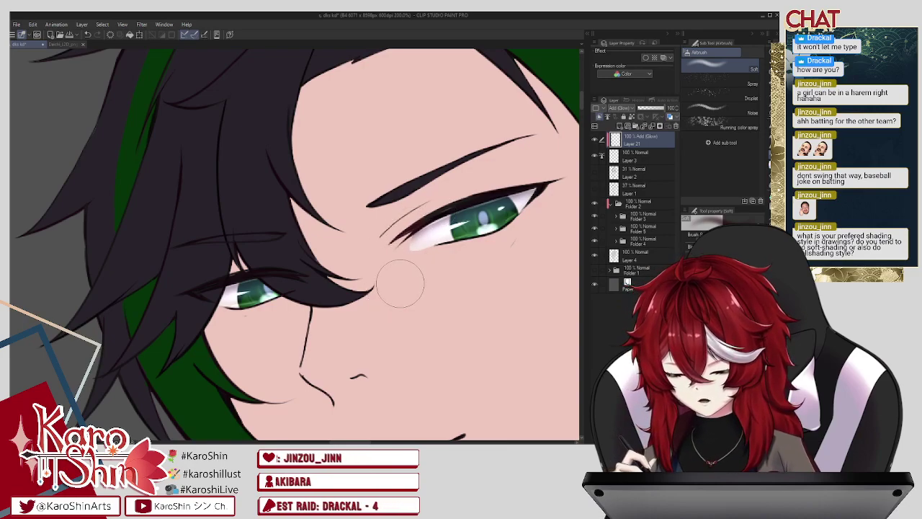
key(x)
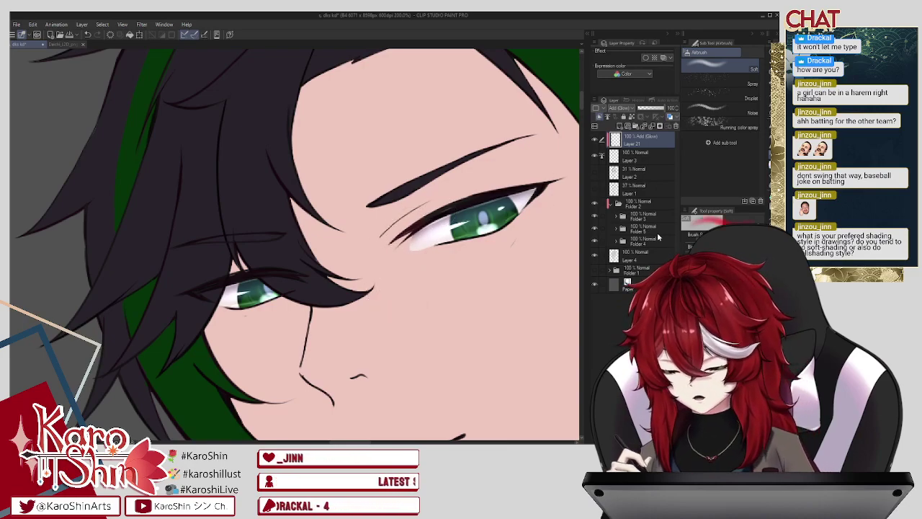
mouse_move(391, 267)
mouse_down()
mouse_move(427, 242)
mouse_move(447, 252)
mouse_up()
drag(525, 196, 555, 173)
mouse_move(186, 294)
mouse_down()
mouse_move(209, 285)
mouse_move(201, 309)
mouse_move(236, 307)
mouse_move(303, 279)
mouse_up()
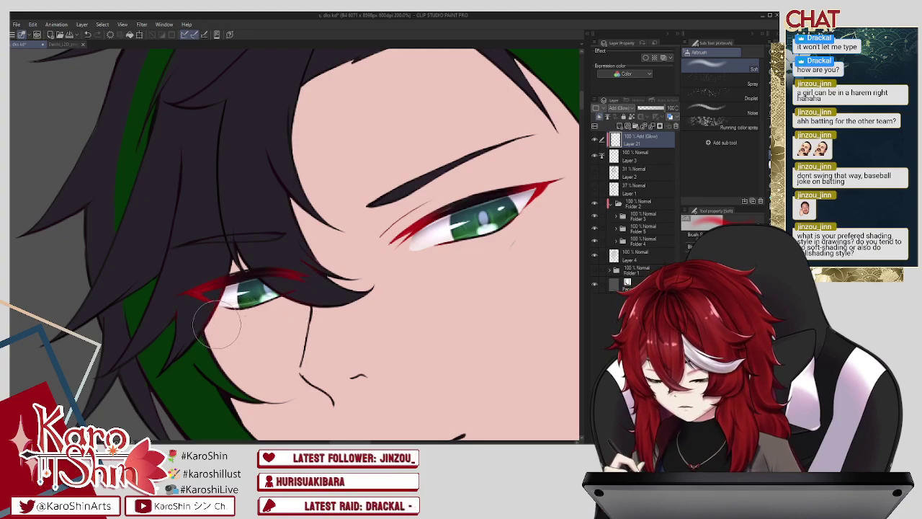
drag(660, 112, 647, 108)
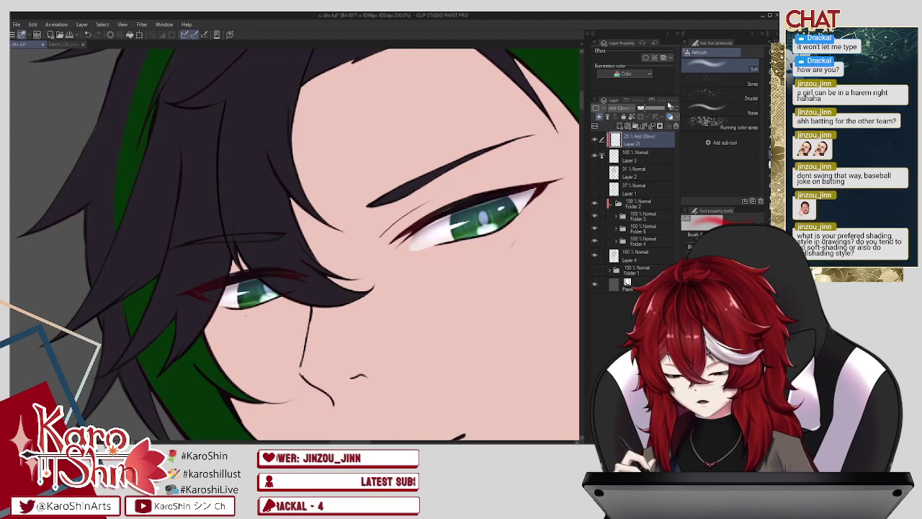
Step: Tint the middle of the upper lashes green on another clipped Add (Glow) layer and lower its opacity to 42%
click(626, 127)
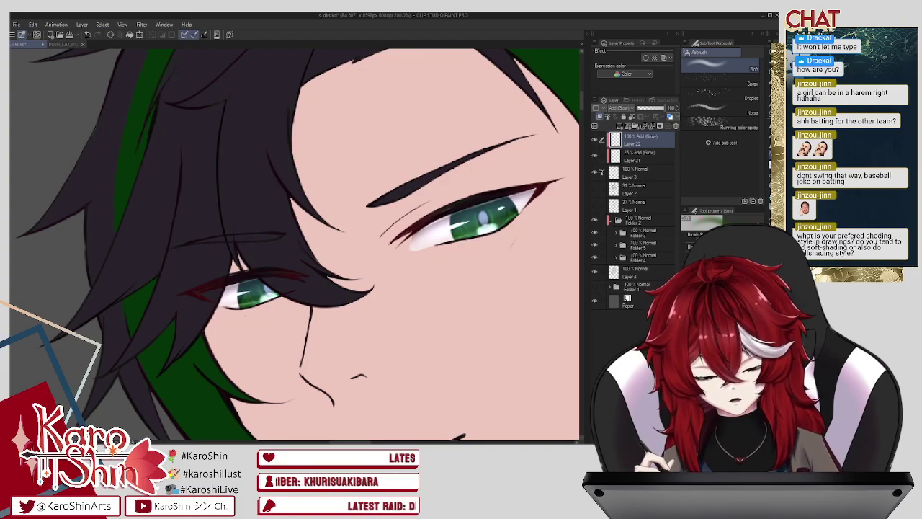
click(766, 124)
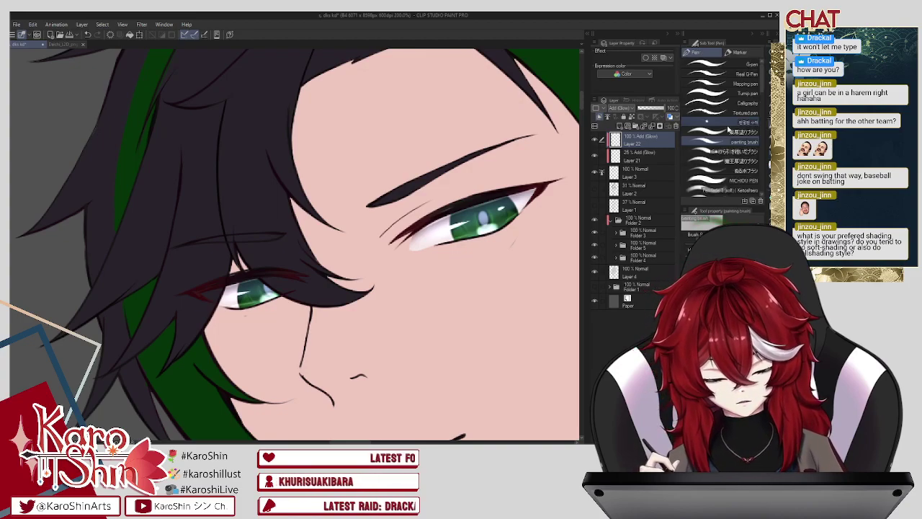
click(750, 171)
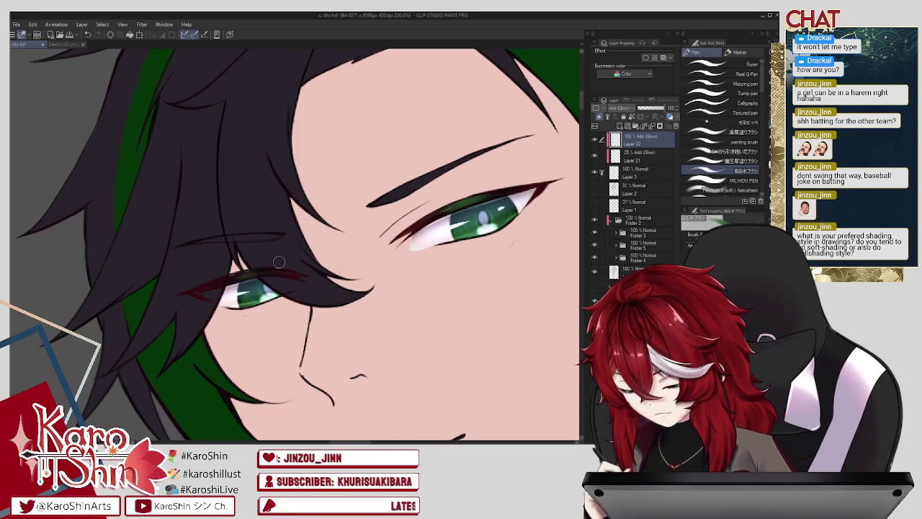
click(650, 108)
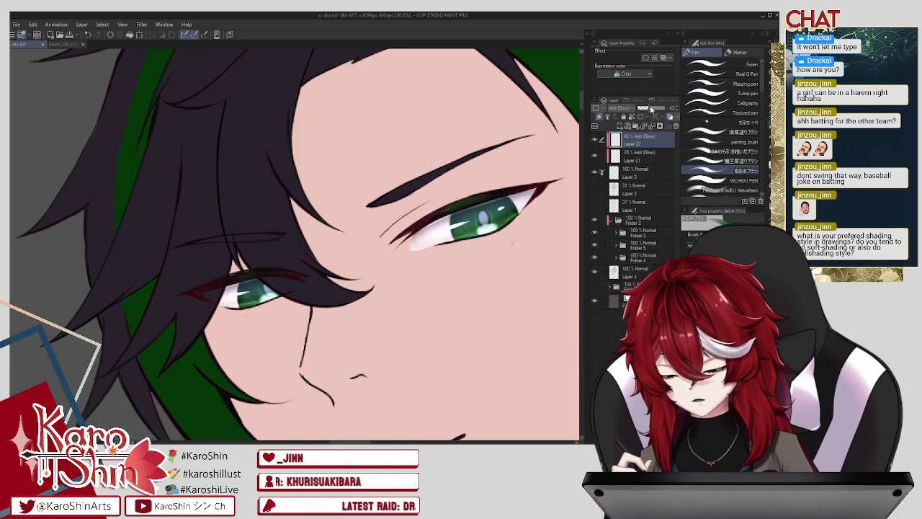
Step: Add a third clipped Add (Glow) layer above the line art and brush a pale glow onto the upper lashes with an enlarged brush
click(620, 126)
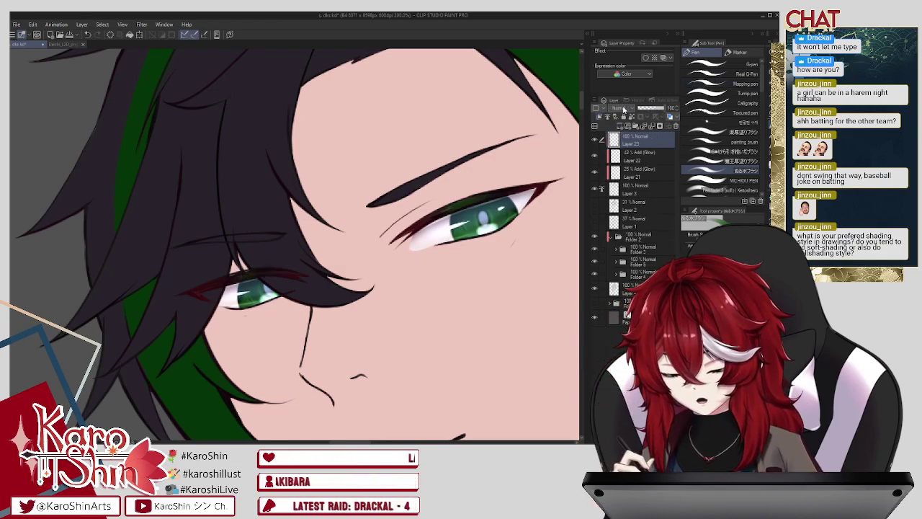
click(646, 229)
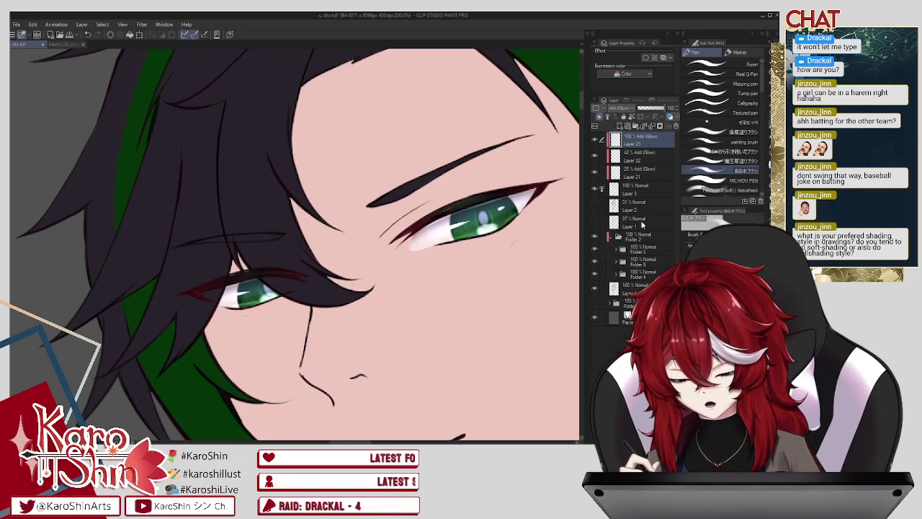
mouse_move(491, 193)
mouse_down()
mouse_move(450, 210)
mouse_move(487, 196)
mouse_up()
key(bracketright)
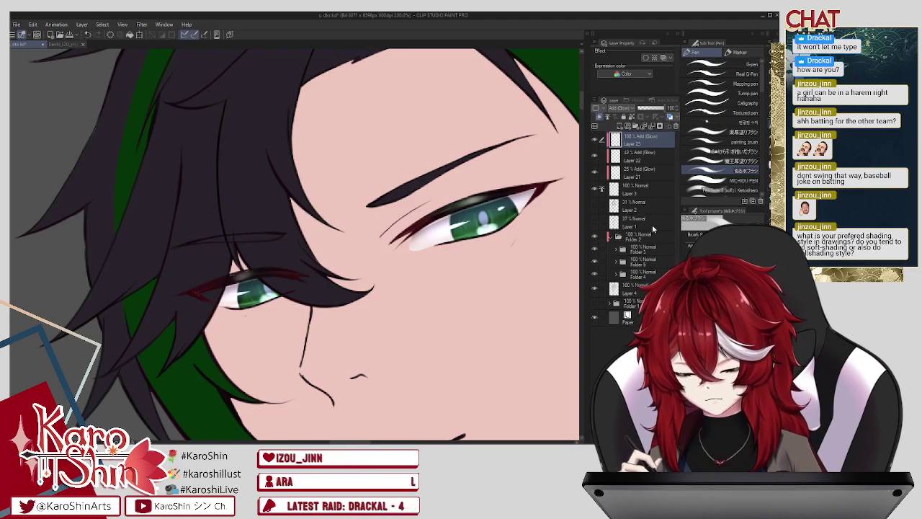
Step: Create a new folder below Folder 4 inside Folder 2 and add an empty Normal layer in it
scroll(360, 299, down, 2)
scroll(361, 299, down, 4)
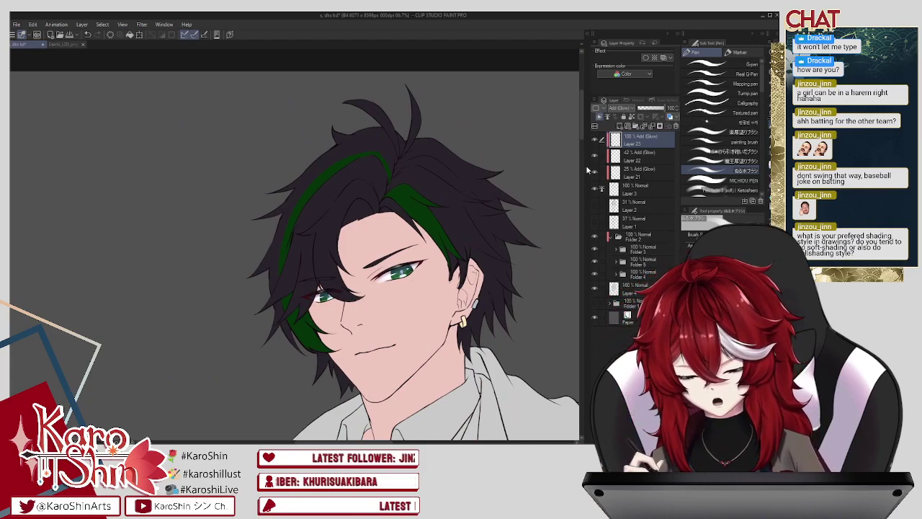
drag(584, 119, 584, 162)
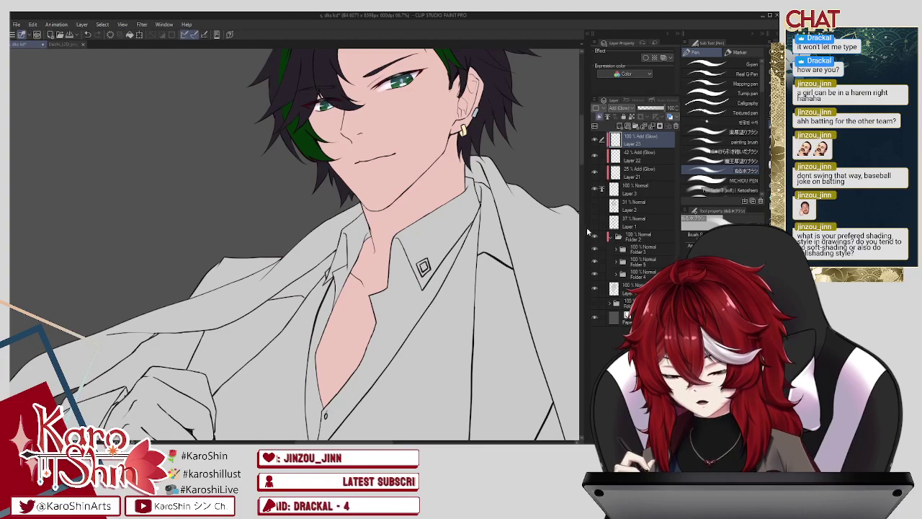
drag(585, 161, 585, 154)
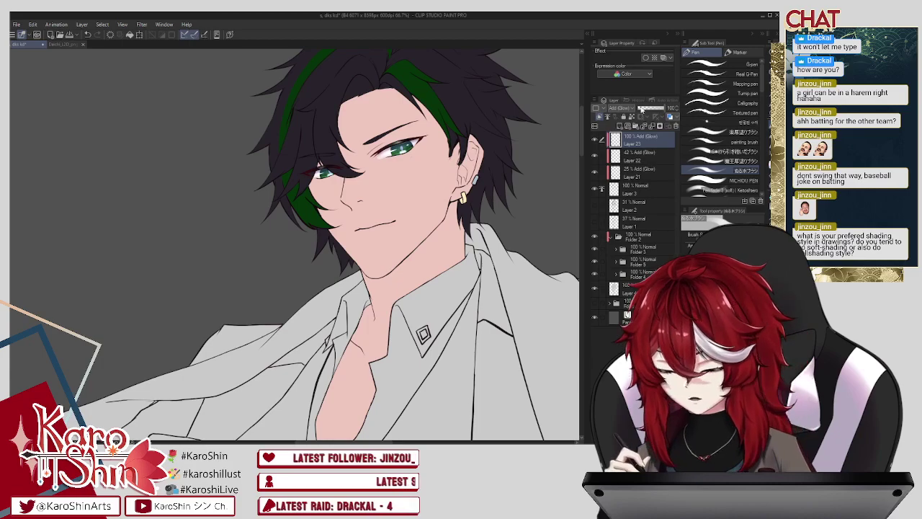
scroll(238, 122, down, 4)
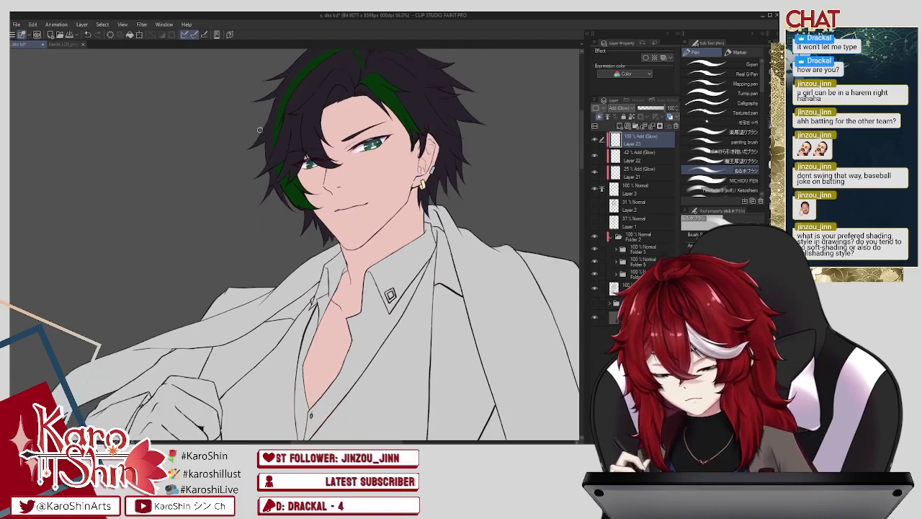
scroll(257, 126, down, 1)
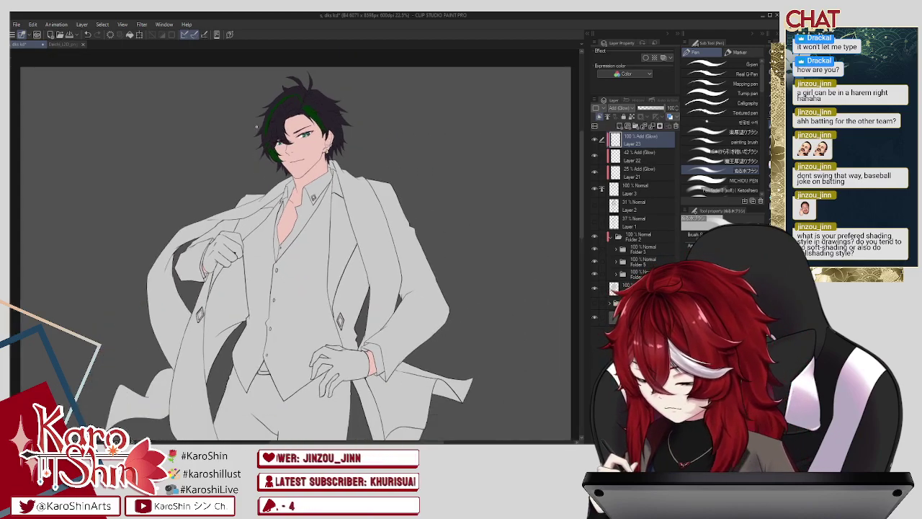
click(645, 276)
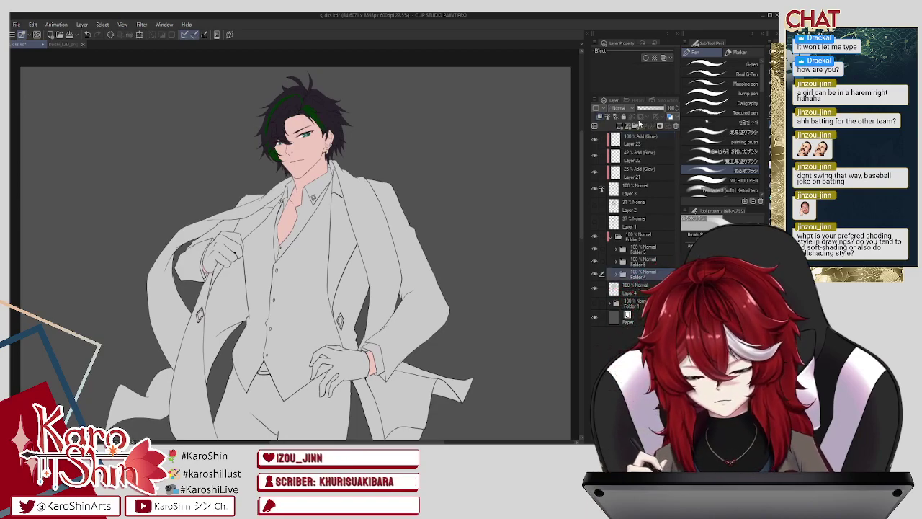
click(636, 126)
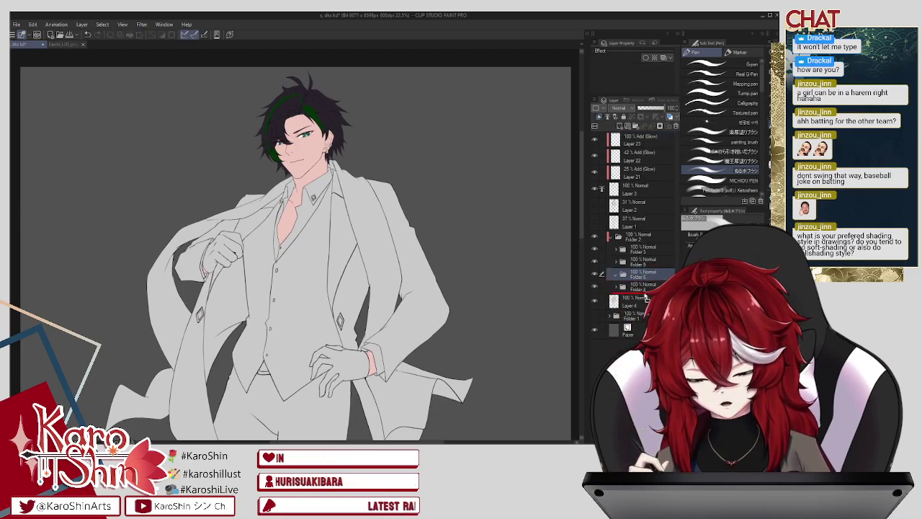
click(620, 126)
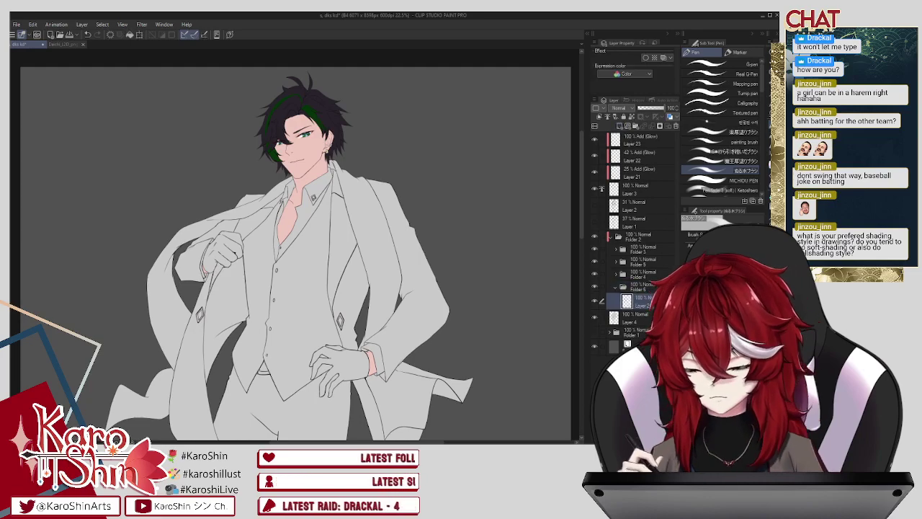
Step: Examine the coat, scarf and shirt colours in the Daichi_L2D_png_no bg reference image and return to the illustration
click(74, 46)
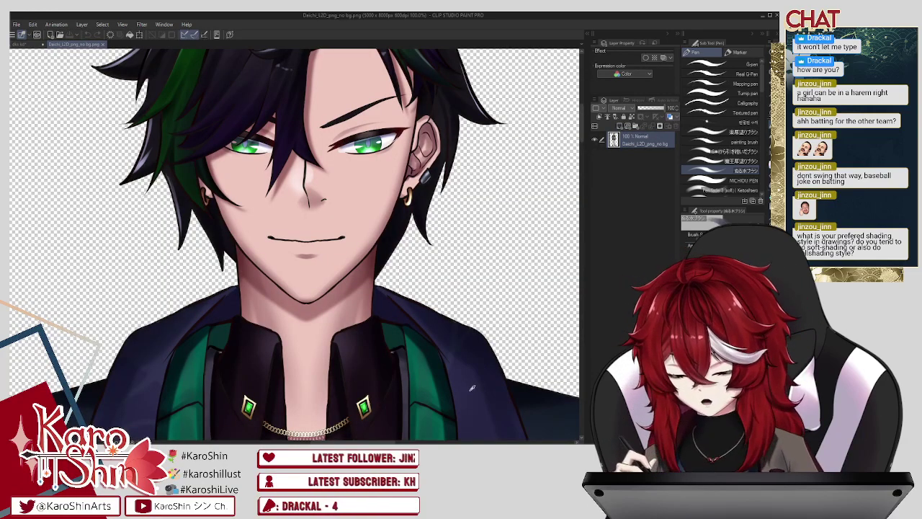
scroll(584, 160, down, 6)
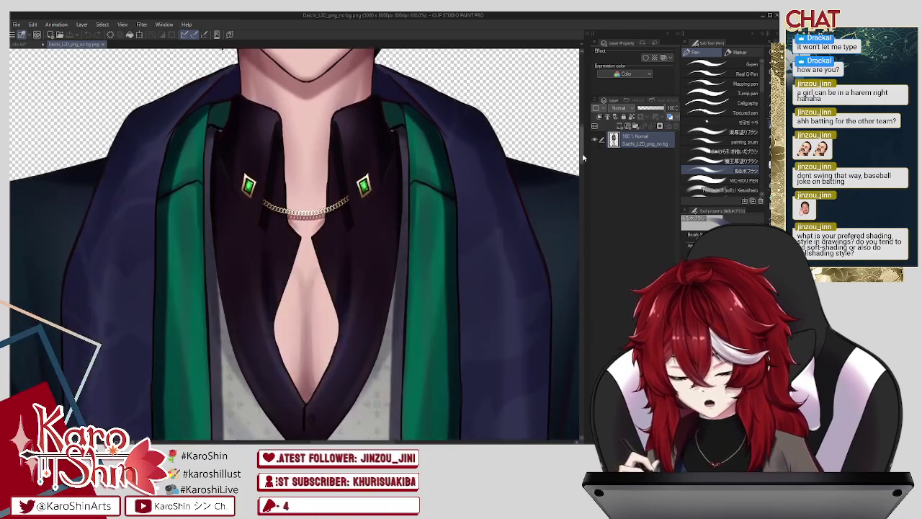
scroll(584, 160, down, 1)
scroll(577, 154, up, 4)
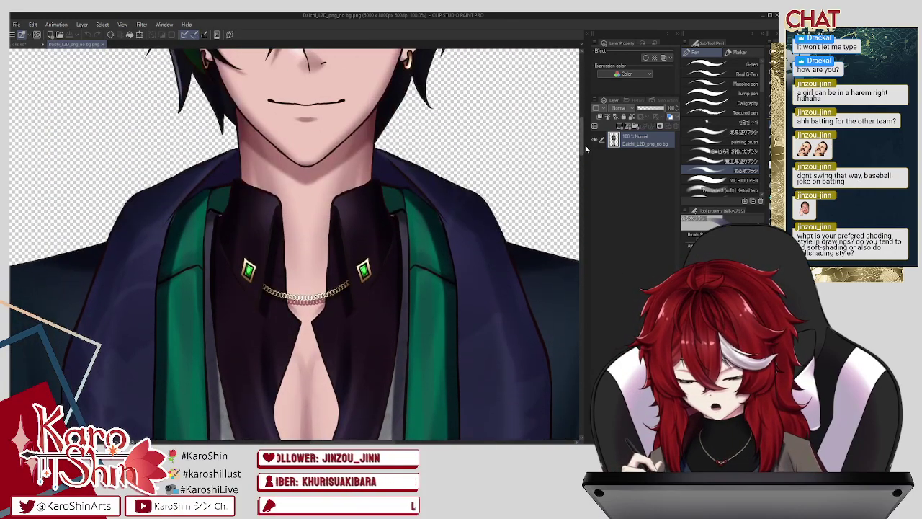
click(32, 44)
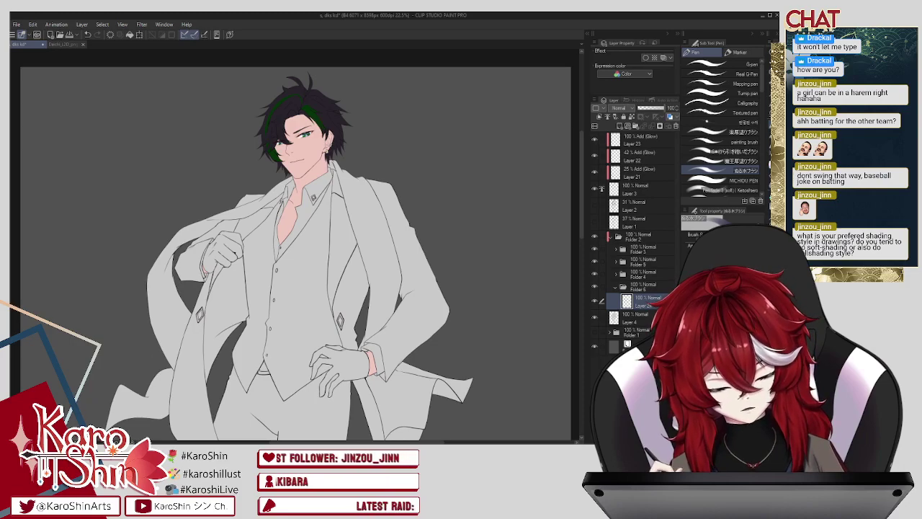
Step: Fill the scarf strip running from the neck down to the gloved hand on the hip with dark purple, using the enclose-and-fill sub tool
key(ctrl+minus)
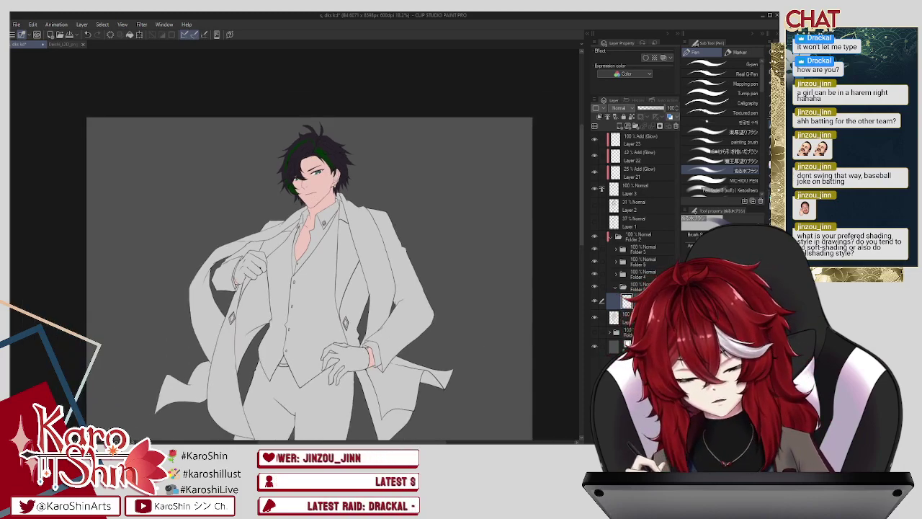
key(g)
drag(582, 203, 581, 215)
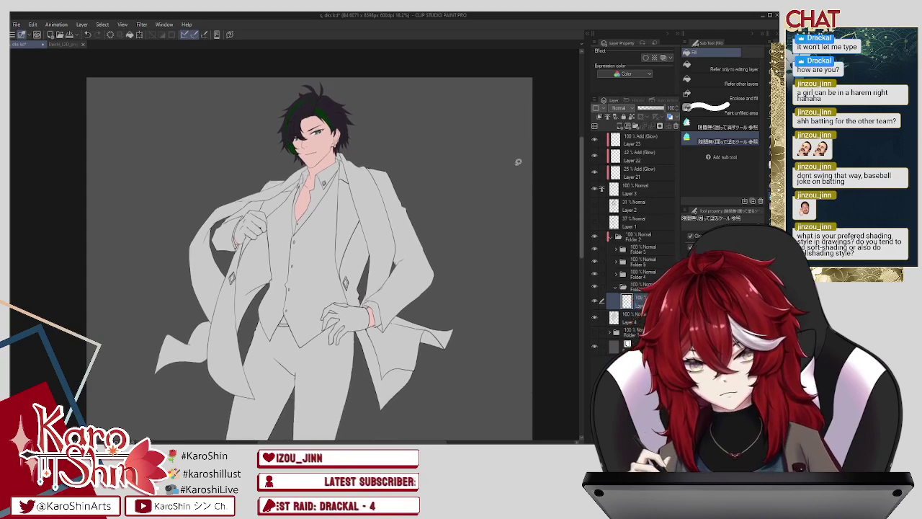
mouse_move(337, 149)
mouse_down()
mouse_move(366, 156)
mouse_move(389, 196)
mouse_move(400, 245)
mouse_up()
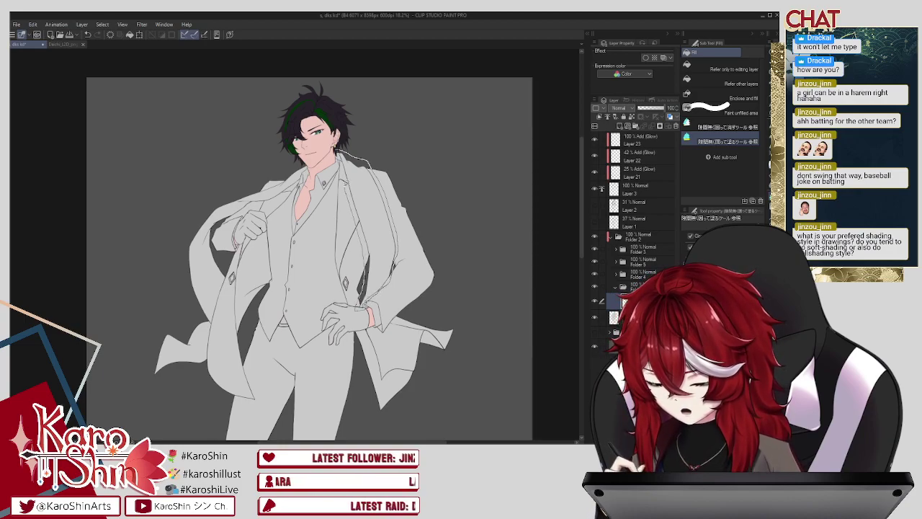
drag(349, 142, 349, 144)
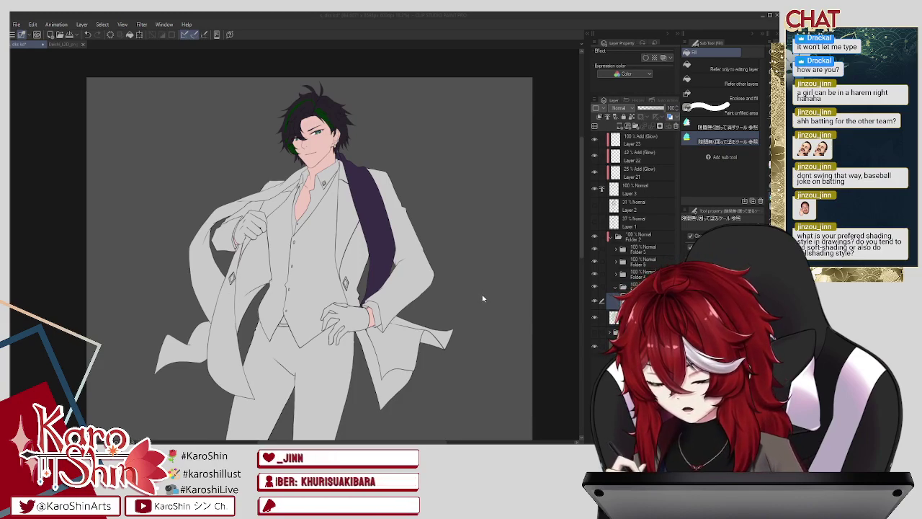
Step: Fill the scarf tail behind the hip and the long part draped around the raised arm with the same dark purple
click(453, 283)
mouse_move(436, 377)
mouse_down()
mouse_move(442, 349)
mouse_move(468, 333)
mouse_move(415, 309)
mouse_up()
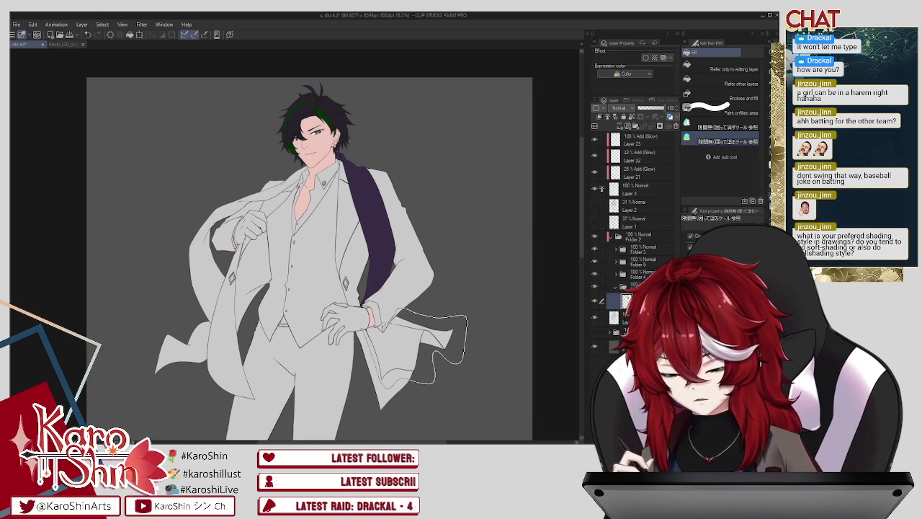
drag(382, 386, 369, 323)
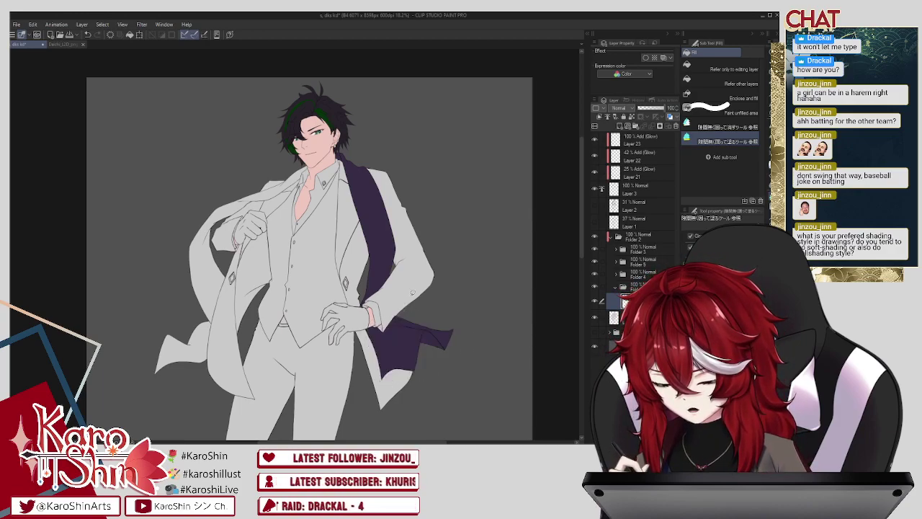
mouse_move(187, 231)
mouse_down()
mouse_move(254, 181)
mouse_move(275, 176)
mouse_move(271, 183)
mouse_move(309, 161)
mouse_move(315, 168)
mouse_move(216, 228)
mouse_move(213, 252)
mouse_move(229, 275)
mouse_move(217, 375)
mouse_move(136, 317)
mouse_move(185, 226)
mouse_up()
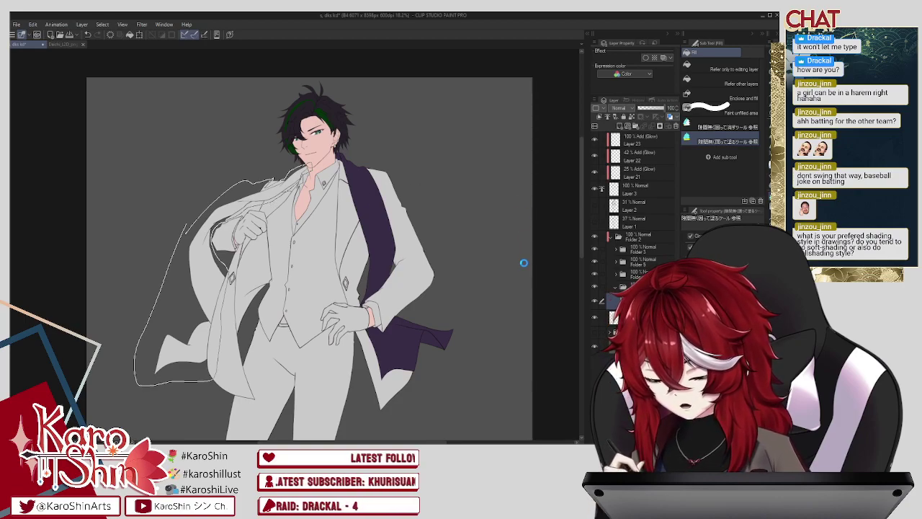
key(alt+BackSpace)
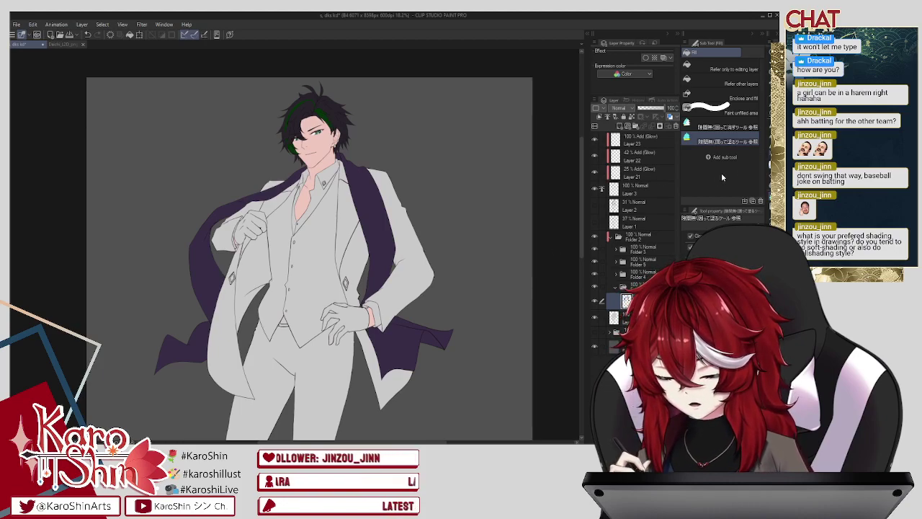
Step: Touch up the edges of the purple scarf fill around the sleeve and cuff with the Hard eraser and the G-pen
key(e)
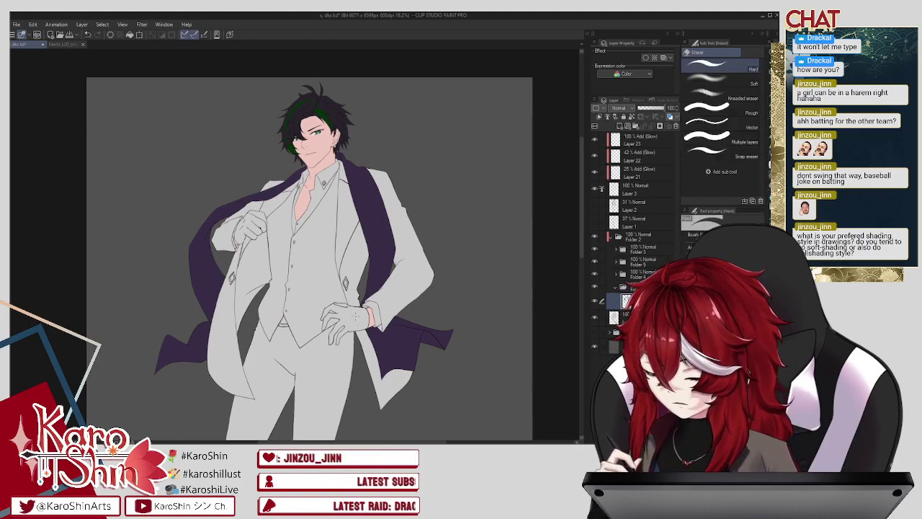
scroll(355, 316, up, 2)
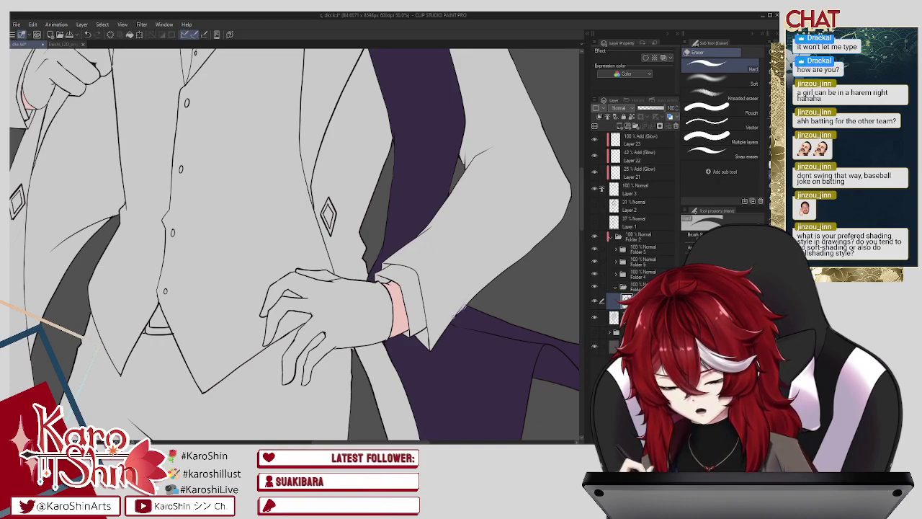
key(p)
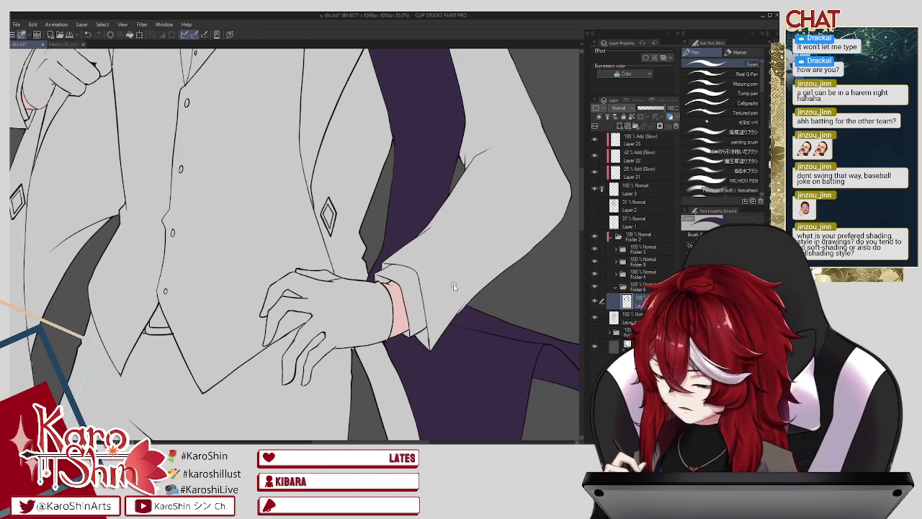
scroll(453, 284, up, 2)
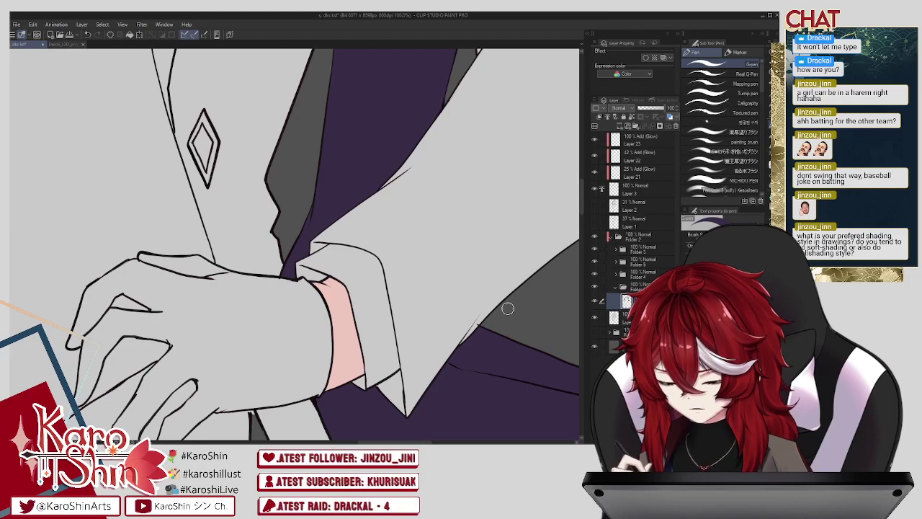
scroll(418, 308, down, 4)
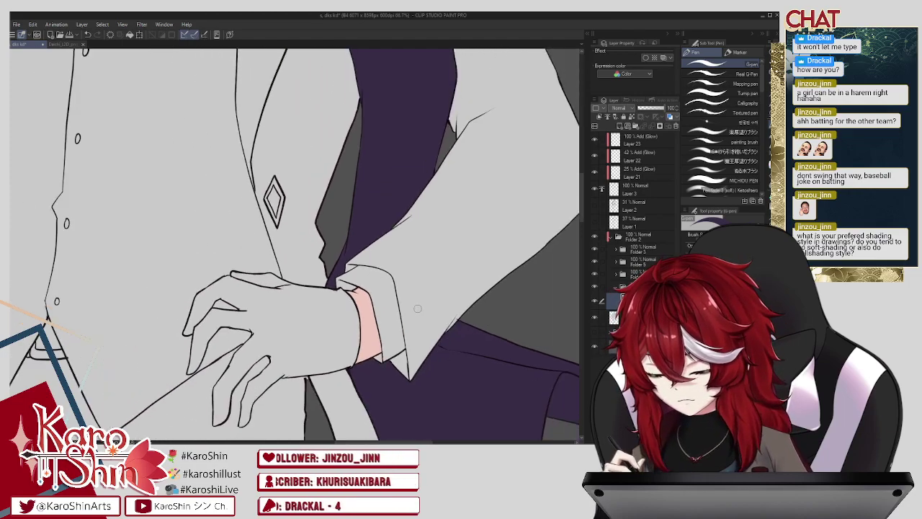
scroll(418, 308, down, 5)
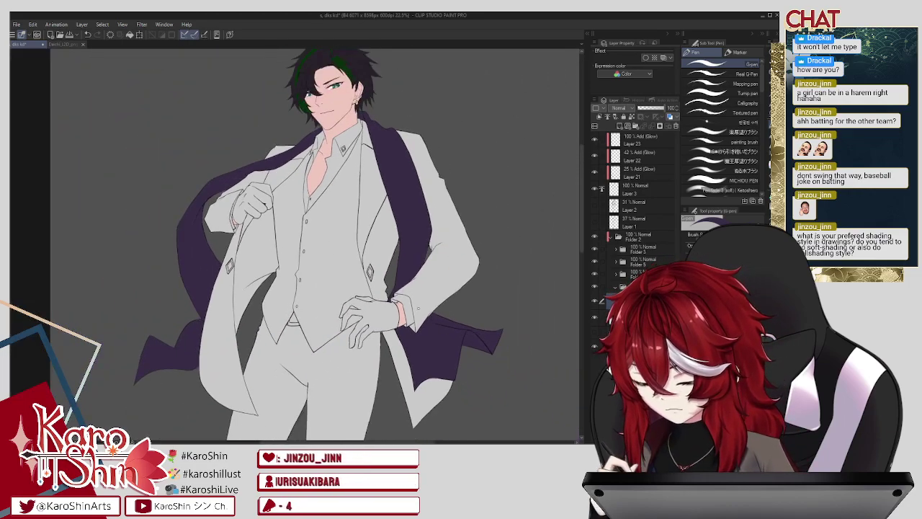
Step: Clean up the line art on Layer 4 where the scarf meets the bent sleeve, using the Hard eraser
scroll(418, 309, up, 3)
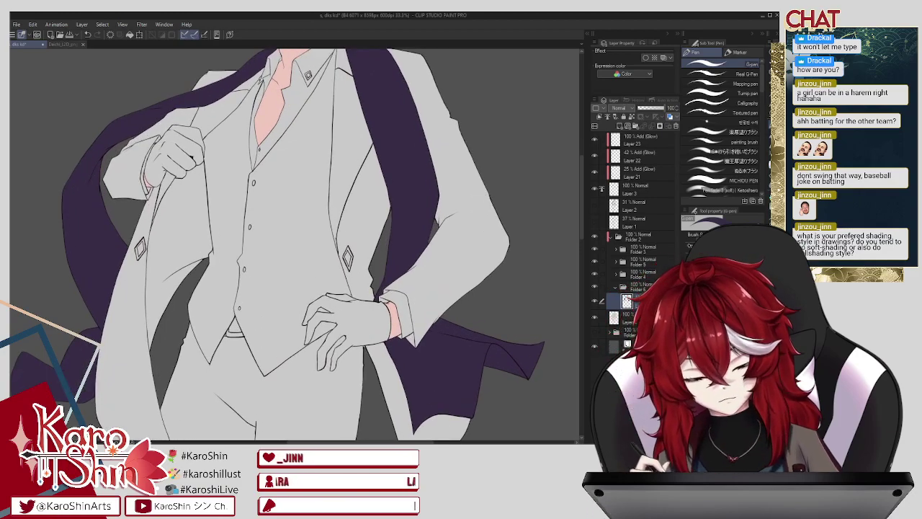
key(e)
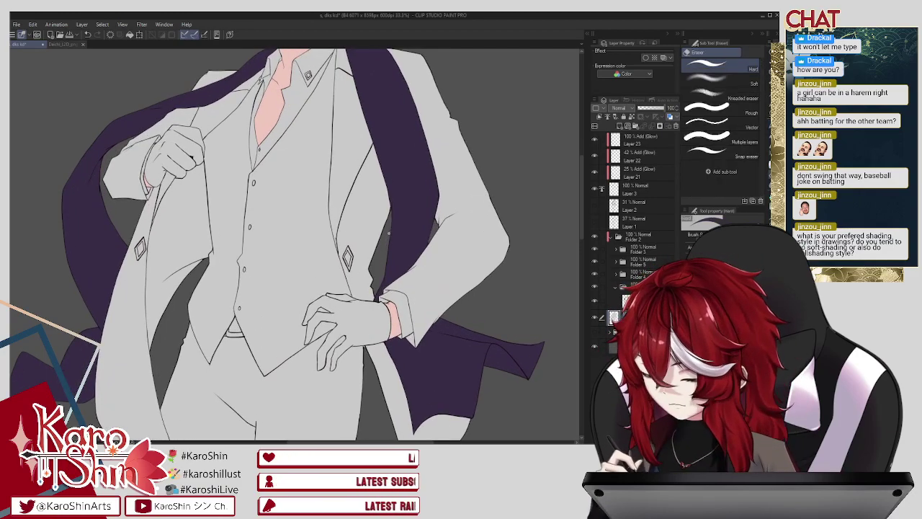
scroll(386, 232, up, 2)
scroll(393, 214, up, 2)
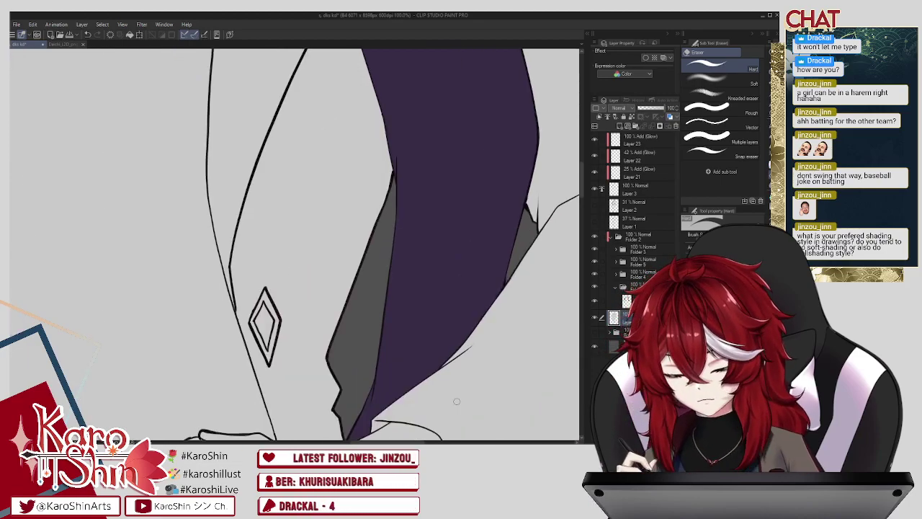
scroll(273, 377, down, 2)
scroll(272, 376, down, 2)
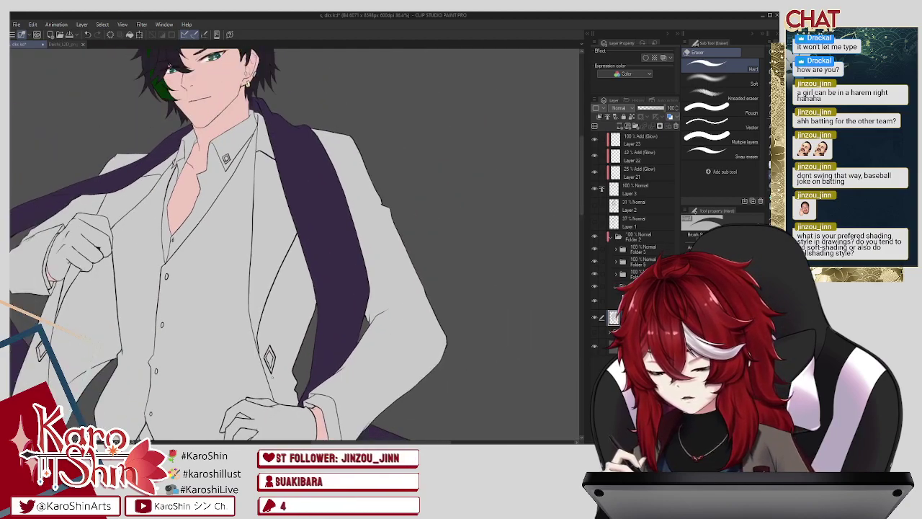
scroll(271, 376, down, 1)
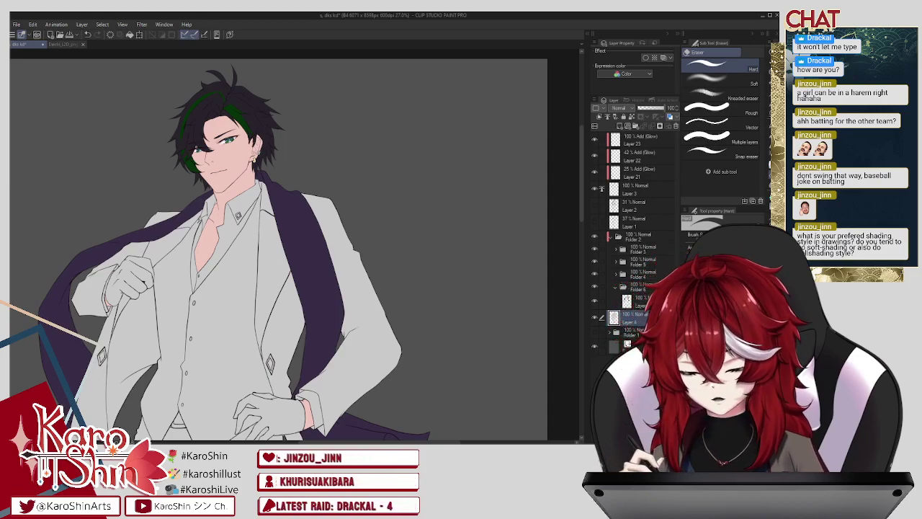
Step: Add a new layer in Folder 6 and place it beneath the scarf colour layer, Layer 24
click(652, 302)
key(ctrl+shift+n)
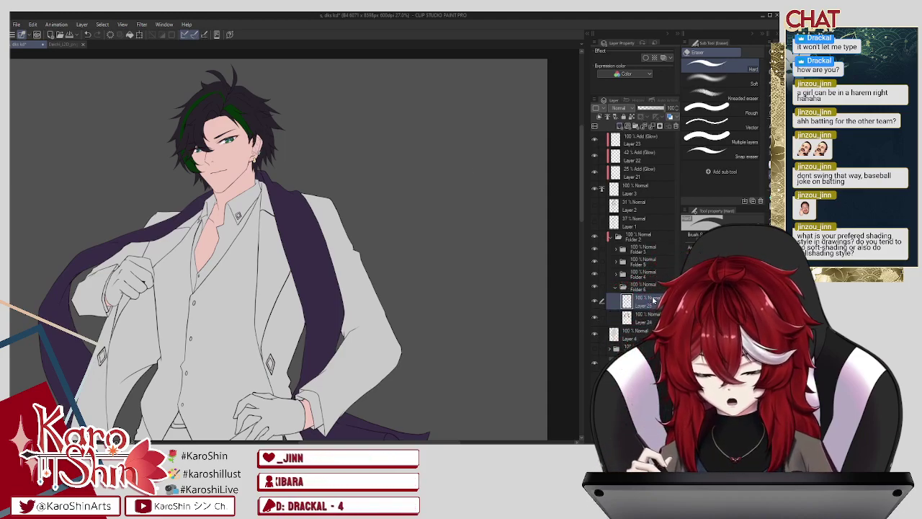
click(653, 321)
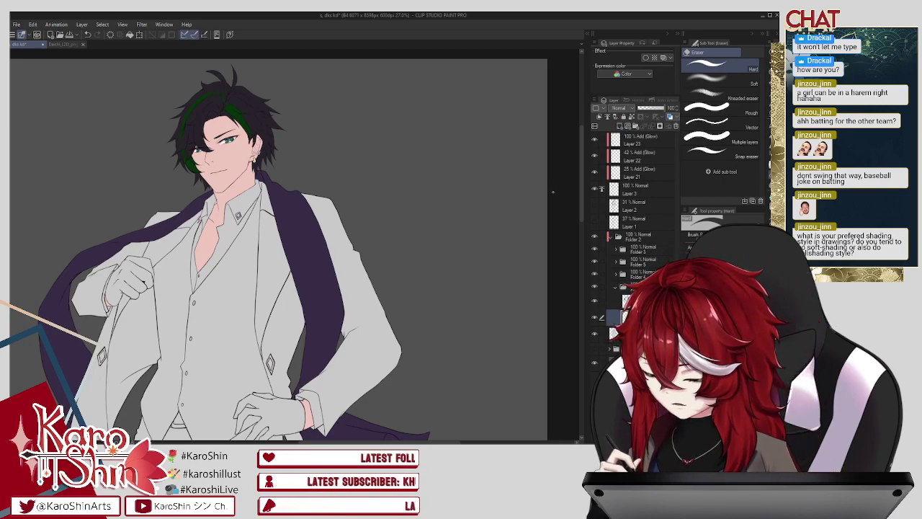
Step: Sample the coat's dark navy from the Daichi_L2D_png_no bg reference image and return to the illustration
click(68, 44)
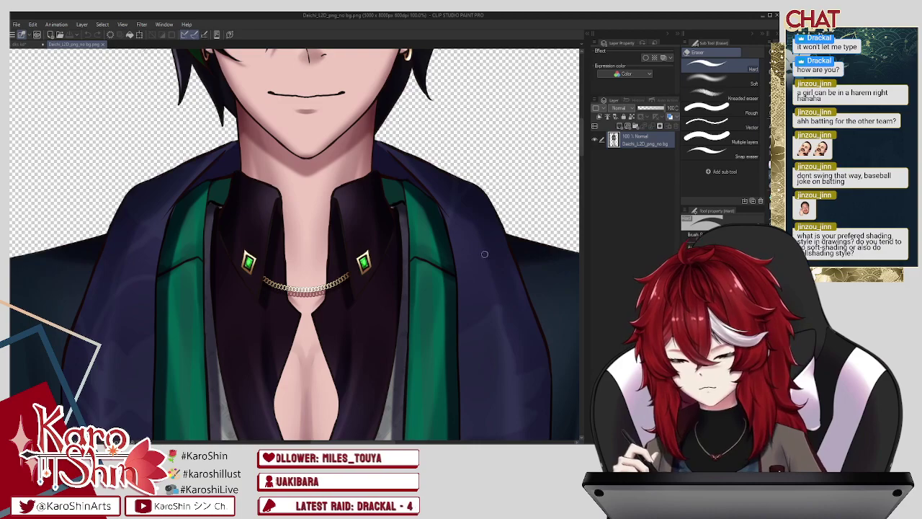
scroll(379, 150, down, 2)
scroll(379, 151, down, 1)
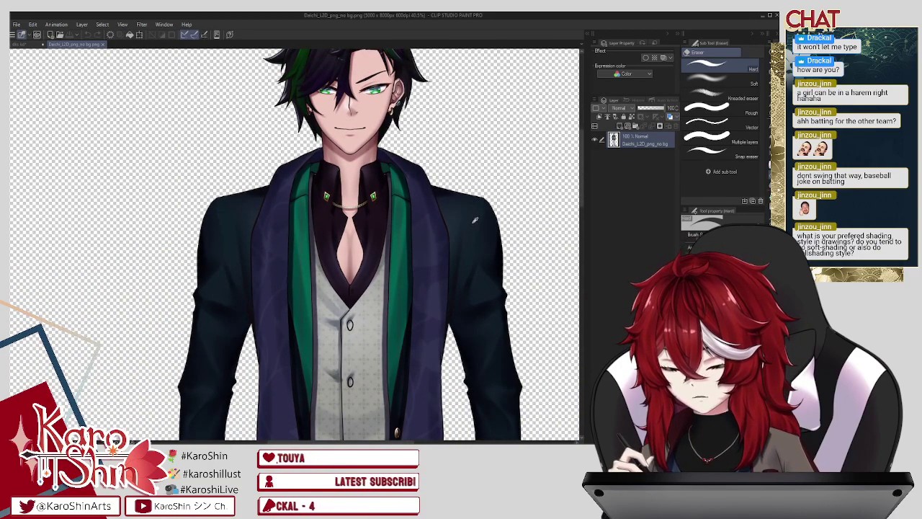
click(24, 45)
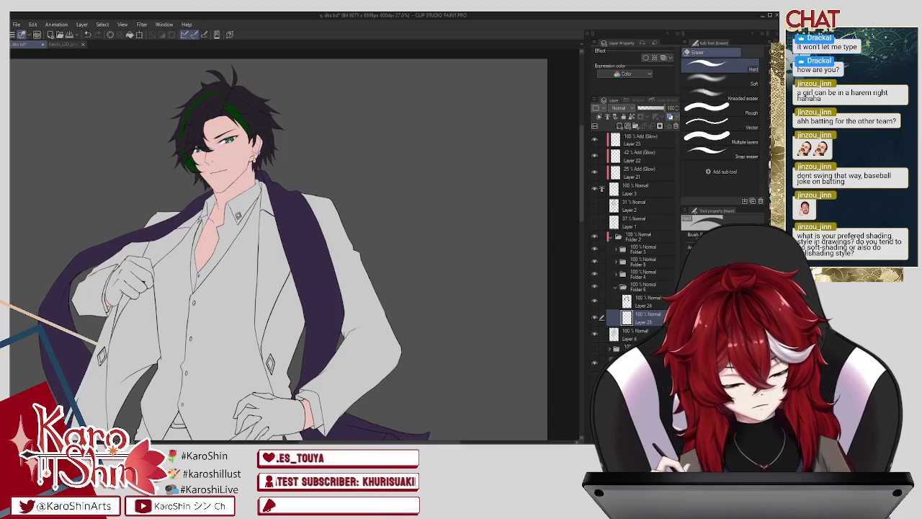
Step: Fill the bent arm's sleeve, the coat front beside the scarf and the coat tail behind the hip with dark navy, using the enclose-and-fill sub tool
key(g)
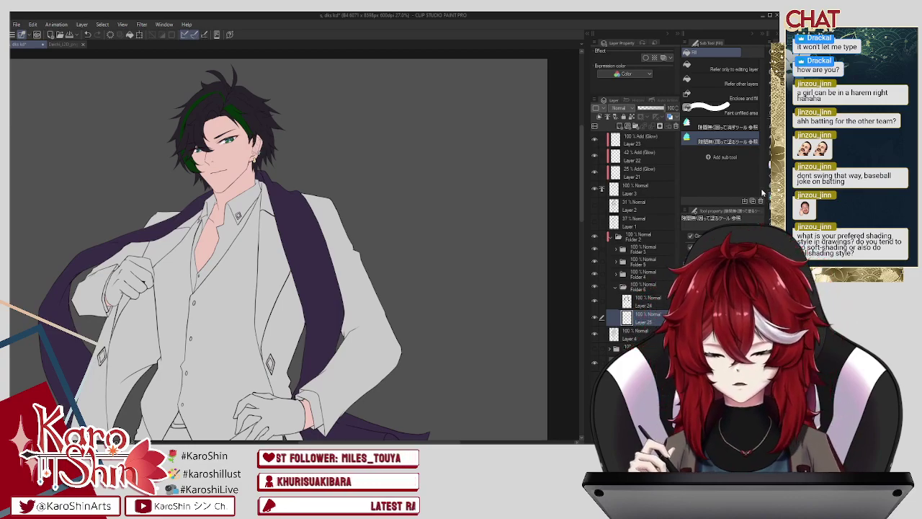
drag(582, 214, 583, 221)
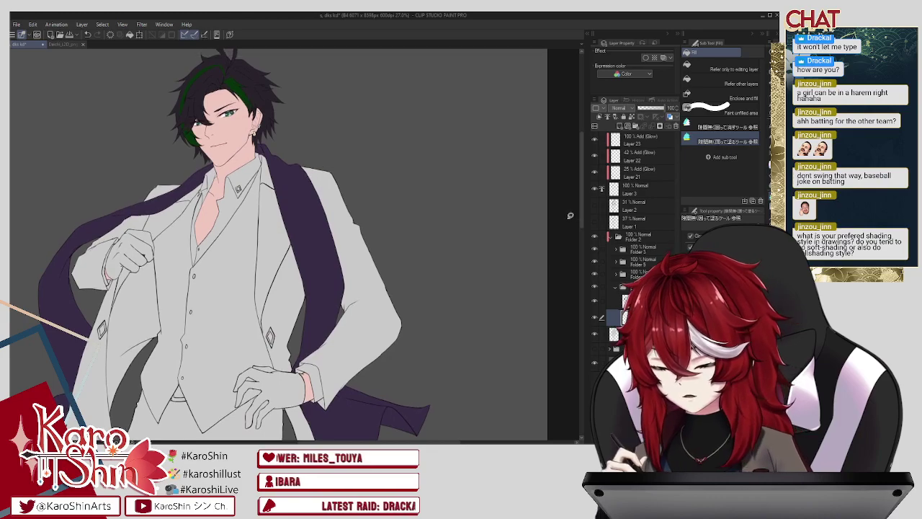
mouse_move(295, 177)
mouse_down()
mouse_move(306, 148)
mouse_move(342, 165)
mouse_move(426, 323)
mouse_move(326, 413)
mouse_move(315, 405)
mouse_move(314, 369)
mouse_move(297, 364)
mouse_move(330, 313)
mouse_move(294, 150)
mouse_up()
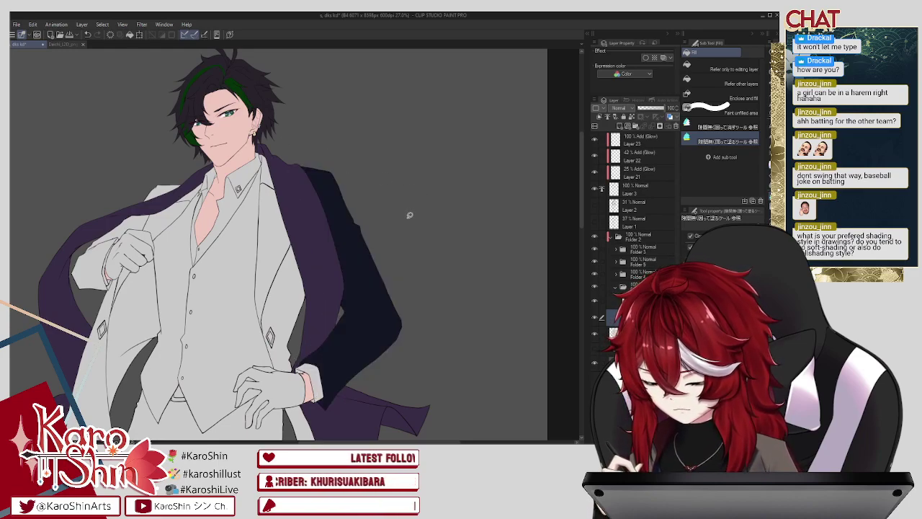
drag(580, 183, 578, 207)
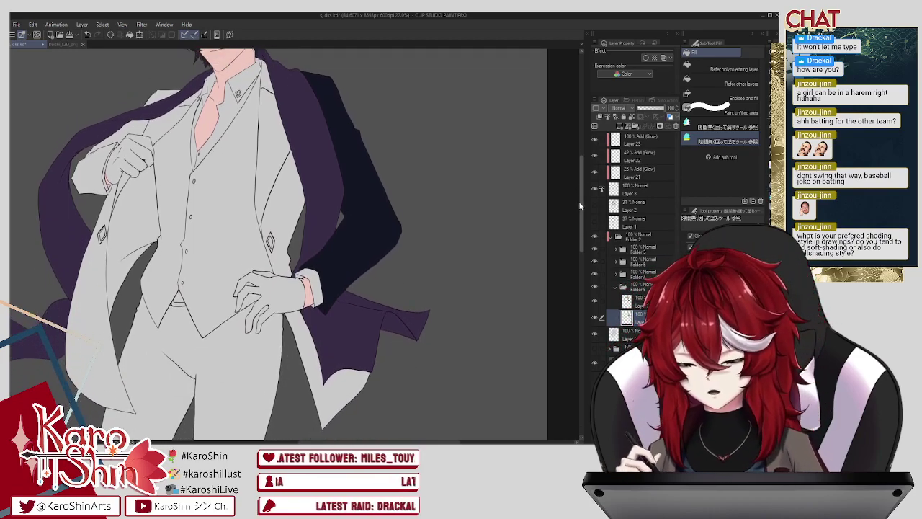
mouse_move(263, 258)
mouse_down()
mouse_move(263, 178)
mouse_move(314, 200)
mouse_move(298, 268)
mouse_move(285, 281)
mouse_move(264, 227)
mouse_move(288, 224)
mouse_up()
mouse_move(287, 303)
mouse_down()
mouse_move(314, 433)
mouse_move(388, 393)
mouse_move(369, 340)
mouse_move(285, 310)
mouse_move(386, 353)
mouse_move(370, 411)
mouse_move(312, 433)
mouse_move(283, 315)
mouse_move(326, 291)
mouse_up()
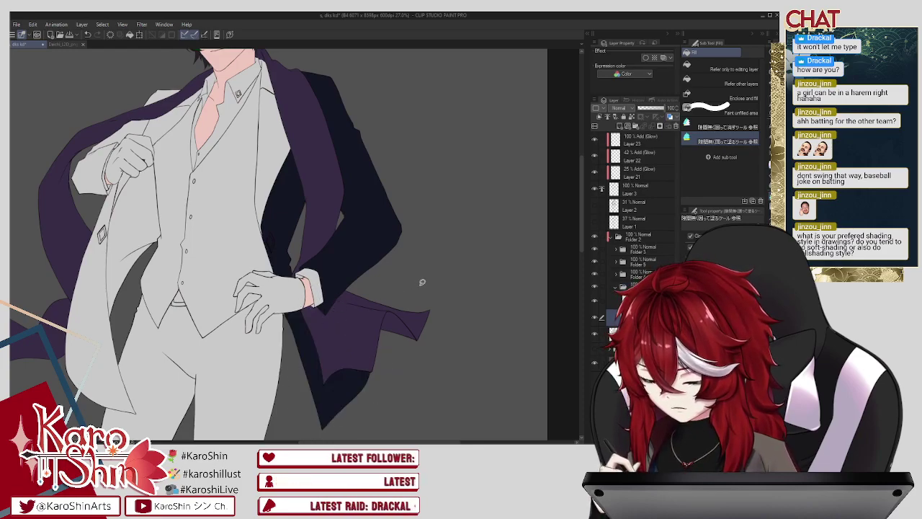
Step: Fill the raised arm's shoulder and sleeve and the hanging coat panel below the gloved hand with the same dark navy
drag(407, 258, 572, 289)
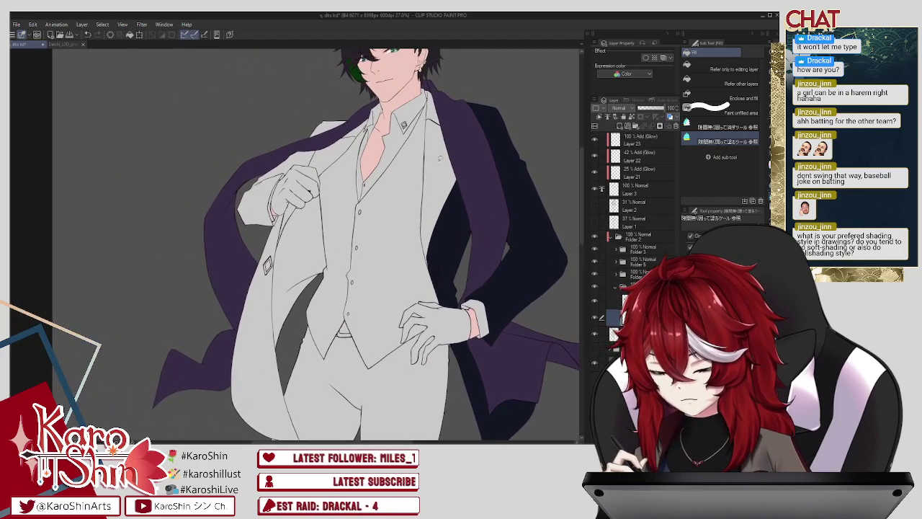
mouse_move(312, 115)
mouse_down()
mouse_move(353, 98)
mouse_move(369, 106)
mouse_move(373, 119)
mouse_move(335, 170)
mouse_up()
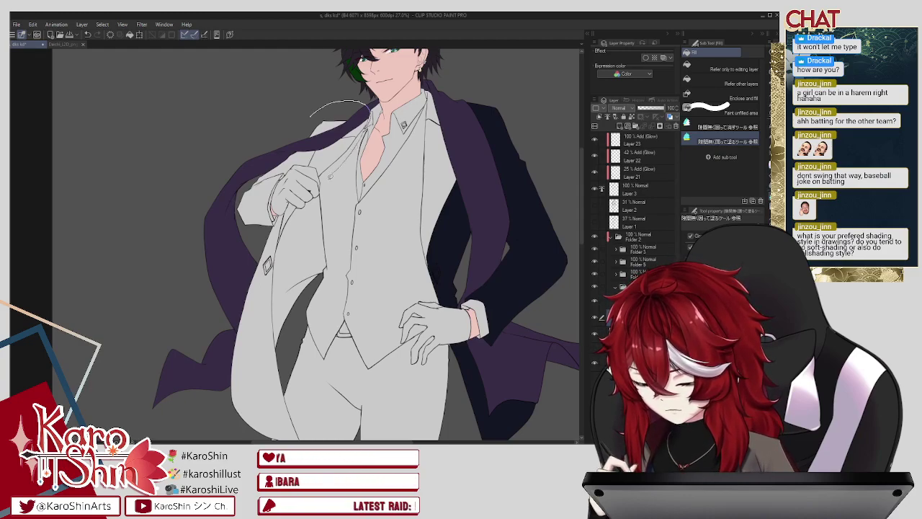
drag(342, 188, 339, 193)
key(ctrl+z)
mouse_move(316, 160)
mouse_down()
mouse_move(356, 110)
mouse_move(321, 104)
mouse_move(246, 180)
mouse_move(235, 230)
mouse_move(264, 237)
mouse_move(271, 201)
mouse_up()
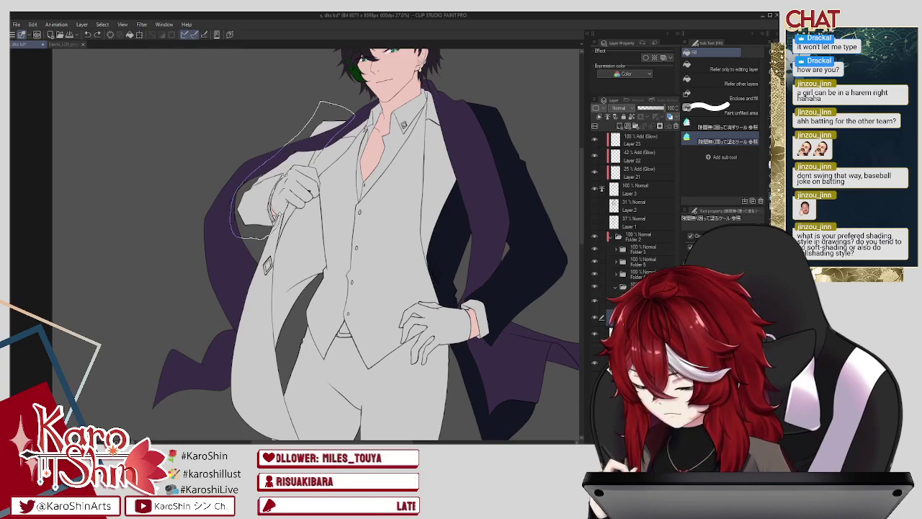
drag(274, 209, 276, 206)
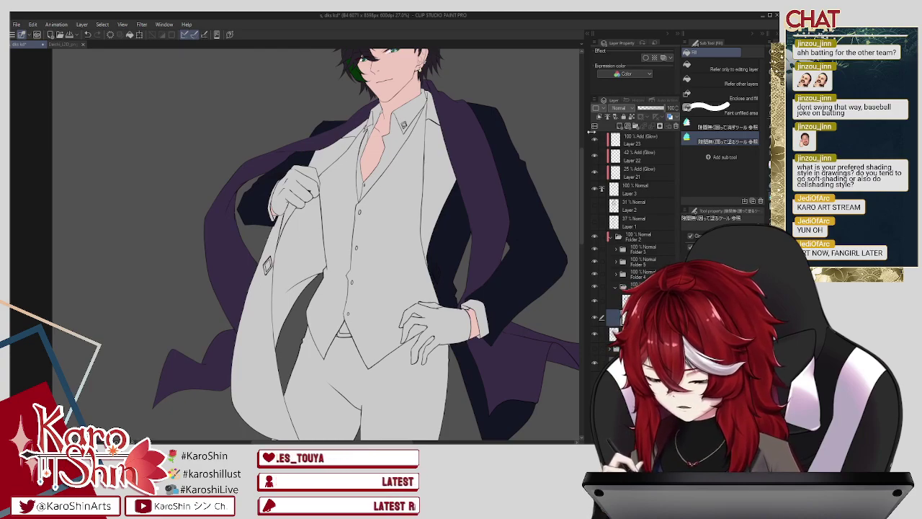
drag(584, 175, 584, 192)
mouse_move(255, 181)
mouse_down()
mouse_move(282, 136)
mouse_move(282, 243)
mouse_move(315, 385)
mouse_move(249, 194)
mouse_move(282, 137)
mouse_up()
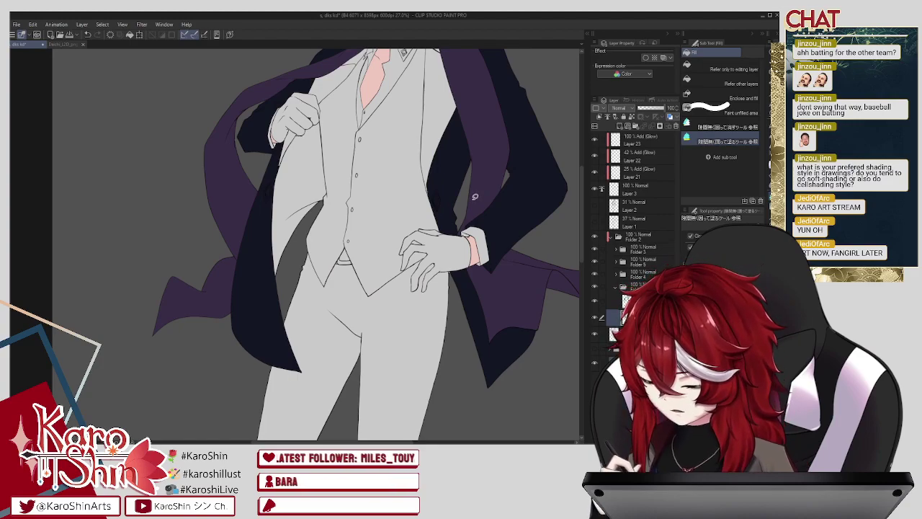
Step: Clean the navy edge of the open coat below the raised hand with the Hard eraser and restore the layer's opacity to 100%
key(e)
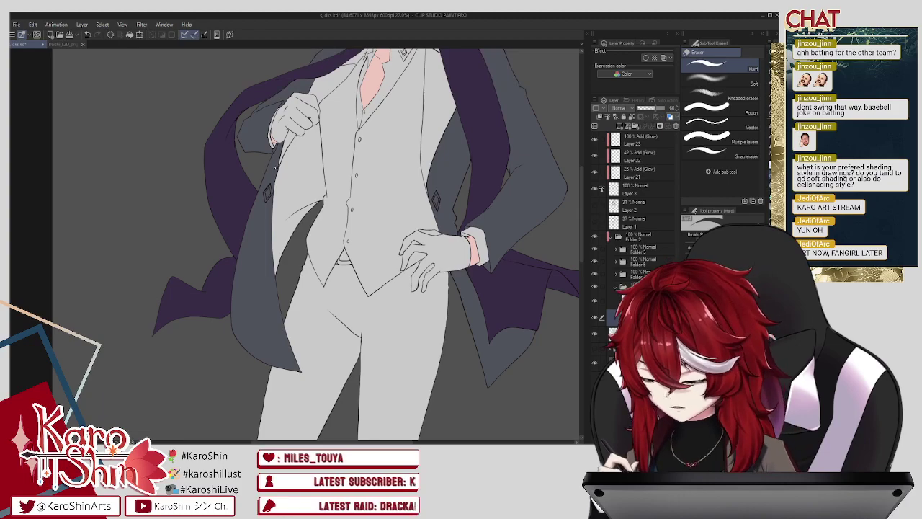
scroll(275, 168, up, 1)
scroll(275, 168, up, 2)
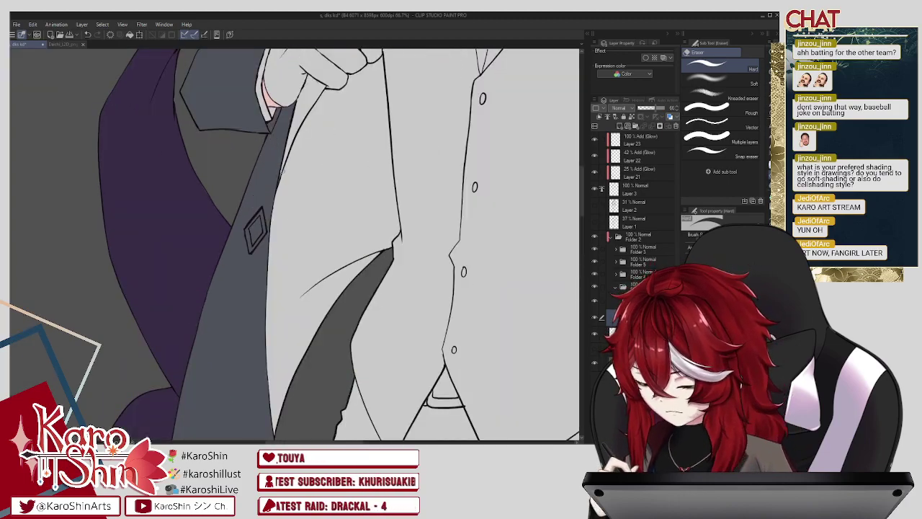
click(663, 108)
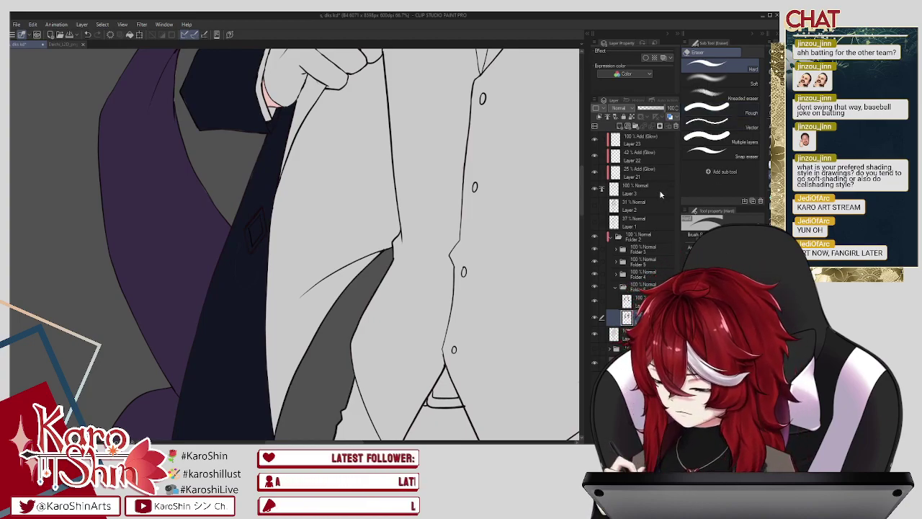
Step: Touch up the edges around the raised sleeve, scarf and collar on Layer 4 and Layer 24 with the G-pen and Hard eraser
click(639, 333)
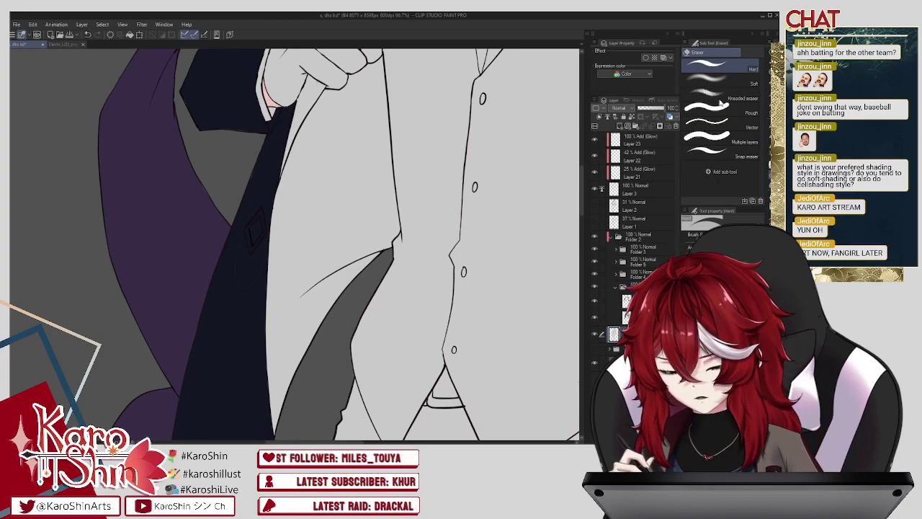
key(p)
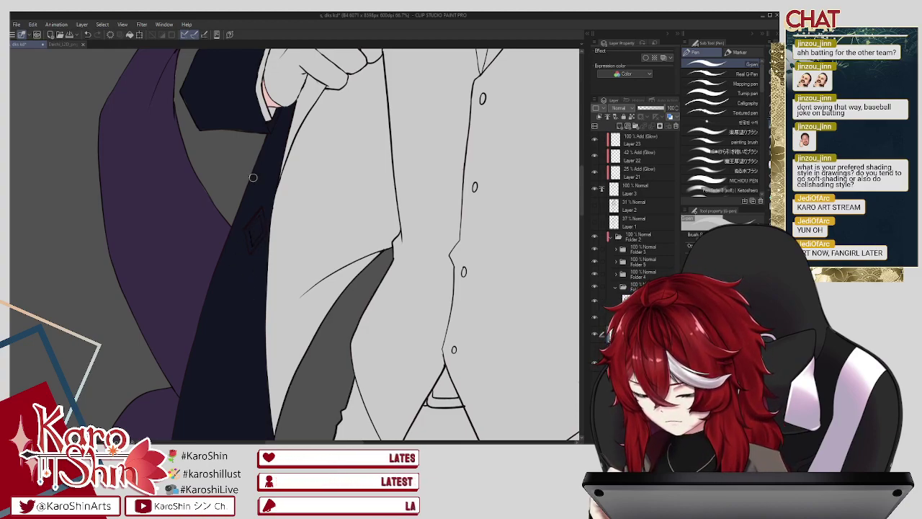
drag(290, 147, 390, 191)
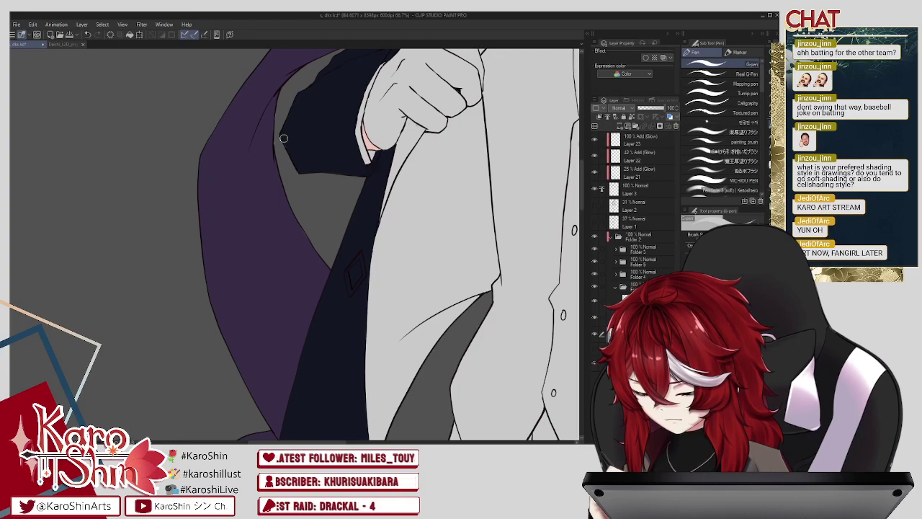
drag(341, 103, 329, 226)
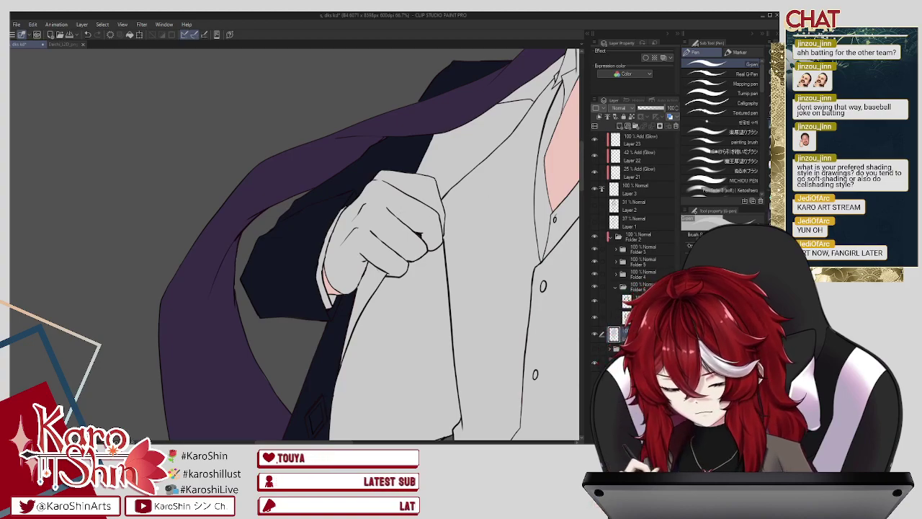
key(e)
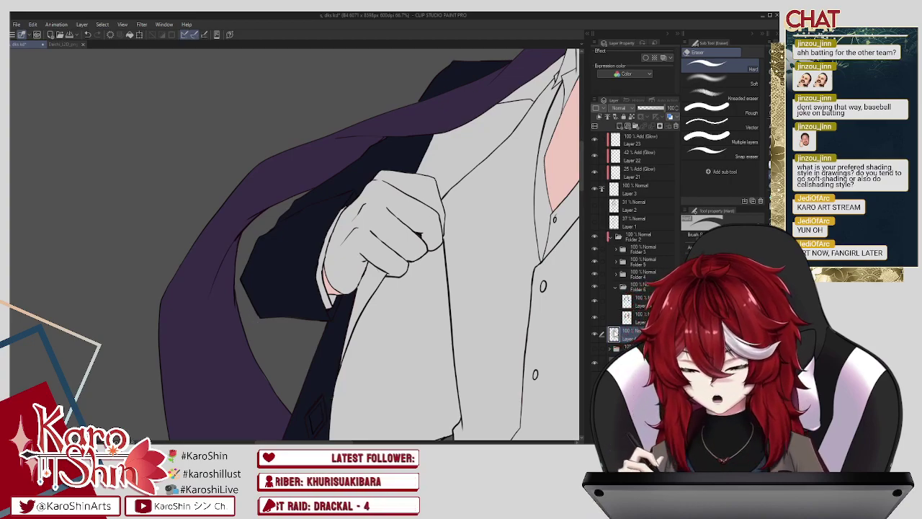
click(634, 301)
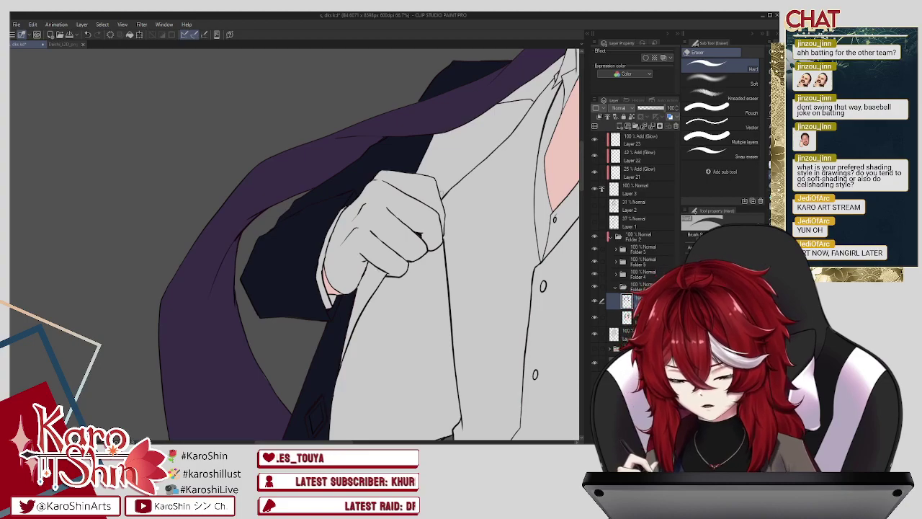
drag(464, 186, 346, 276)
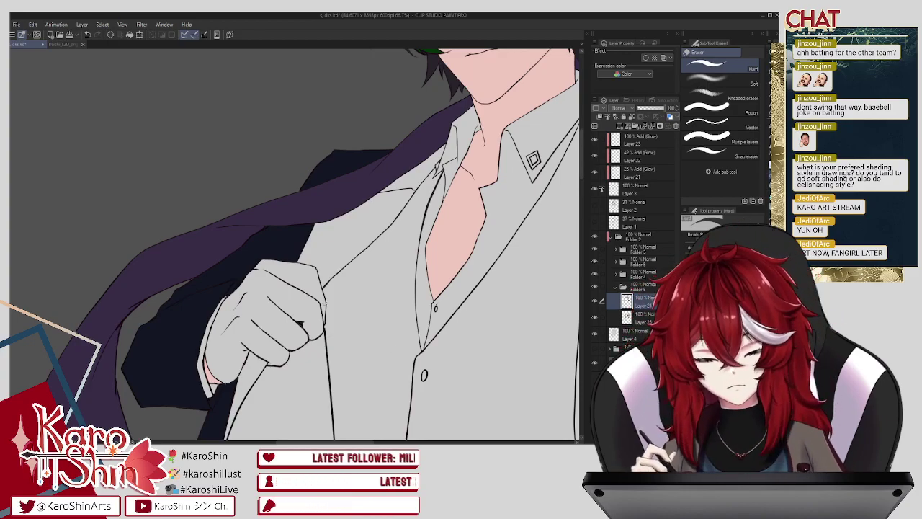
scroll(168, 283, down, 4)
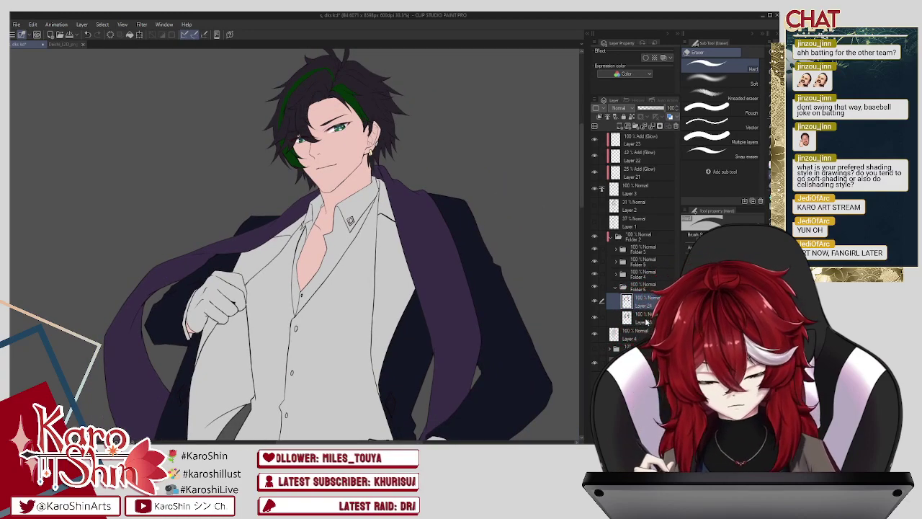
Step: Add a new layer in the clothing folder, check the reference image, and fill the coat's lapels around the scarf and raised hand with green
click(653, 317)
click(620, 126)
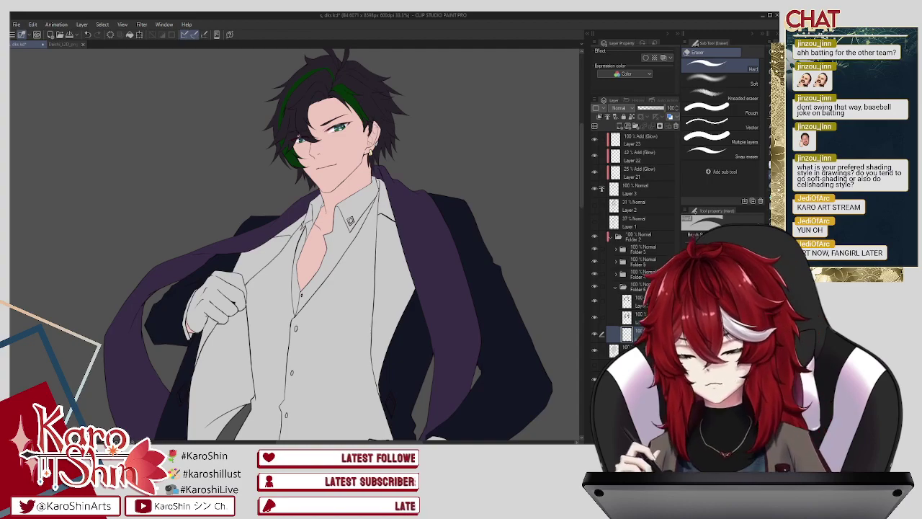
click(67, 44)
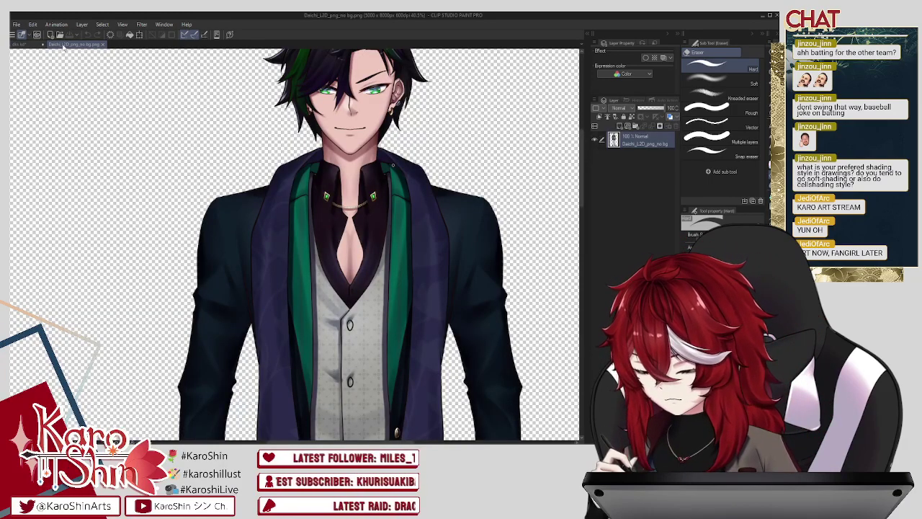
click(22, 44)
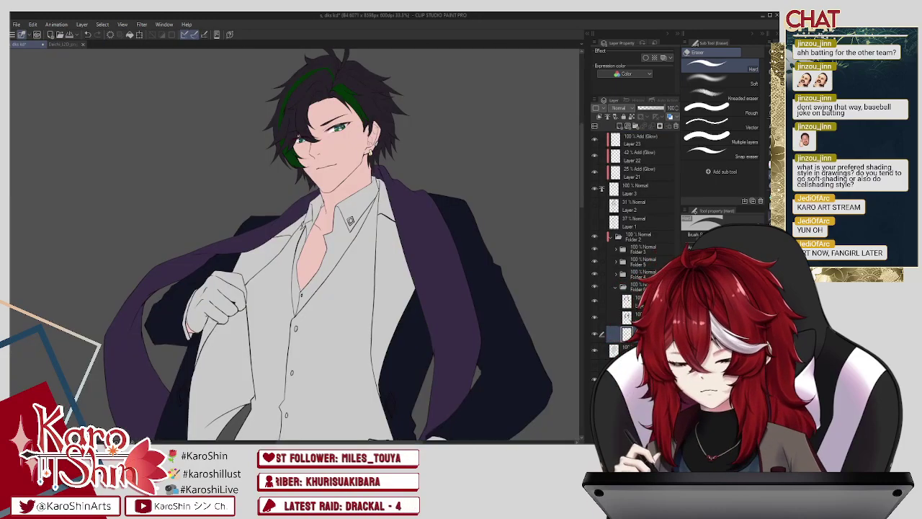
key(g)
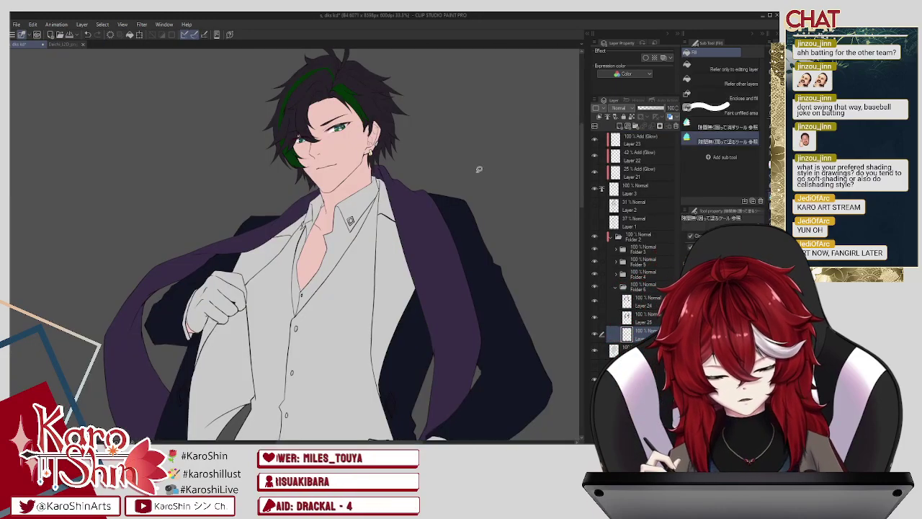
mouse_move(381, 196)
mouse_down()
mouse_move(390, 175)
mouse_move(434, 297)
mouse_move(381, 411)
mouse_move(351, 315)
mouse_move(387, 170)
mouse_move(396, 200)
mouse_up()
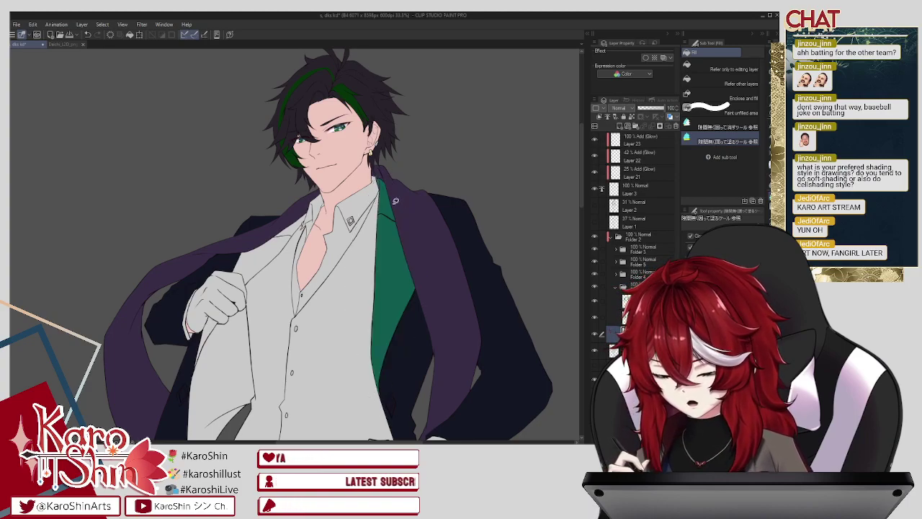
drag(253, 283, 291, 250)
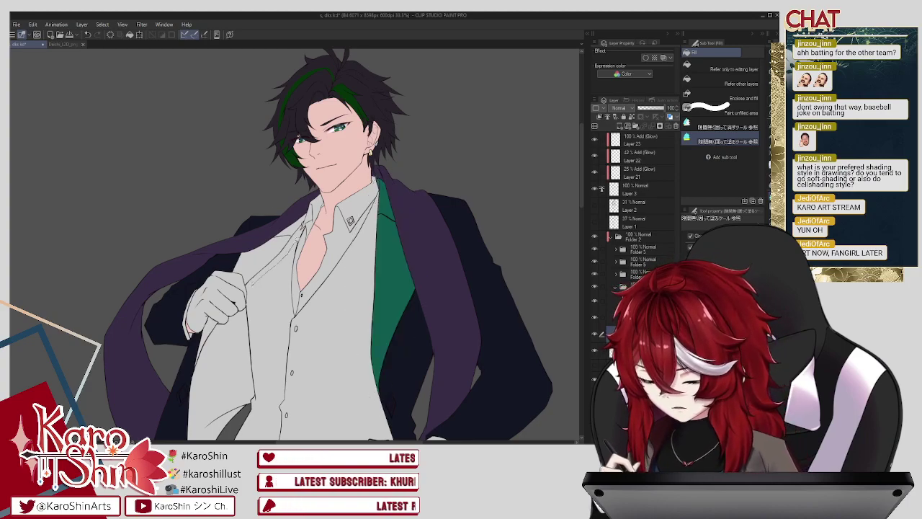
mouse_move(311, 204)
mouse_down()
mouse_move(235, 250)
mouse_move(229, 278)
mouse_move(249, 288)
mouse_move(268, 279)
mouse_up()
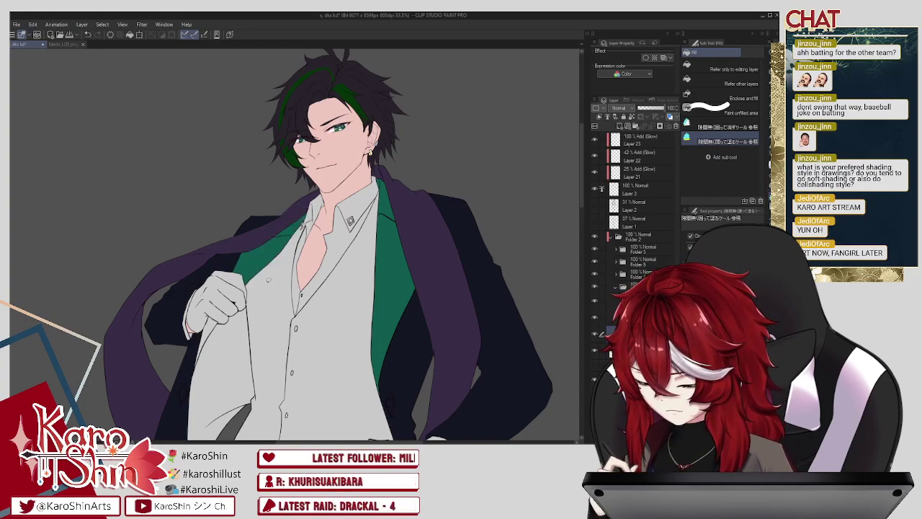
mouse_move(218, 320)
mouse_down()
mouse_move(192, 376)
mouse_move(215, 302)
mouse_up()
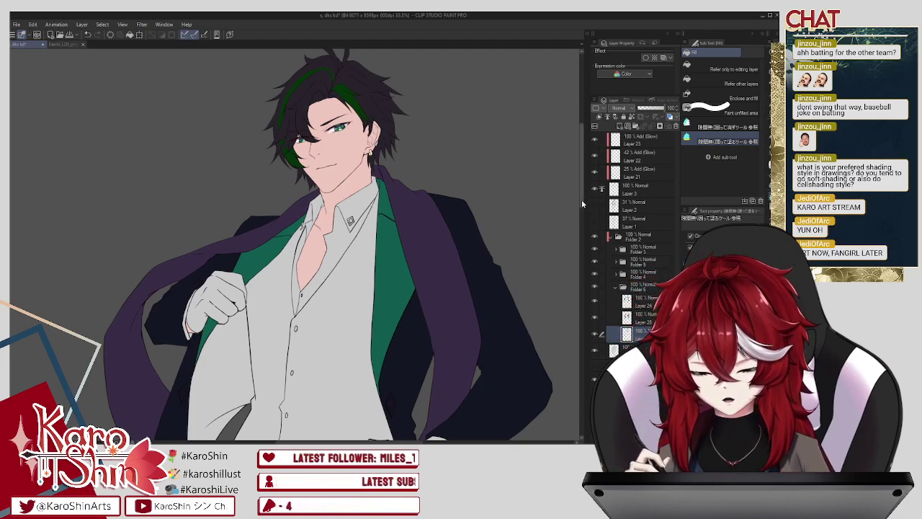
Step: Fill the inner lining of the open coat panel below the raised hand with the same green
scroll(584, 213, down, 2)
scroll(584, 212, down, 2)
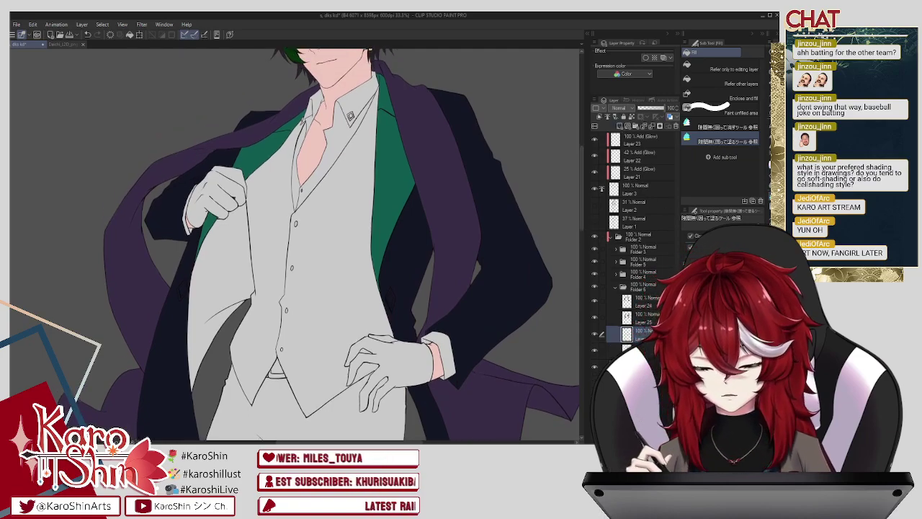
click(634, 351)
mouse_move(209, 228)
mouse_down()
mouse_move(189, 285)
mouse_move(182, 364)
mouse_move(256, 304)
mouse_move(256, 193)
mouse_move(205, 238)
mouse_up()
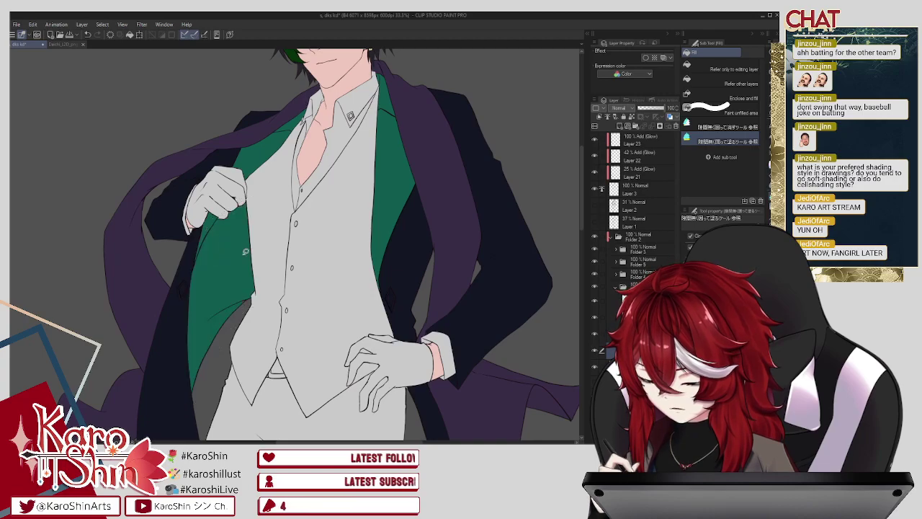
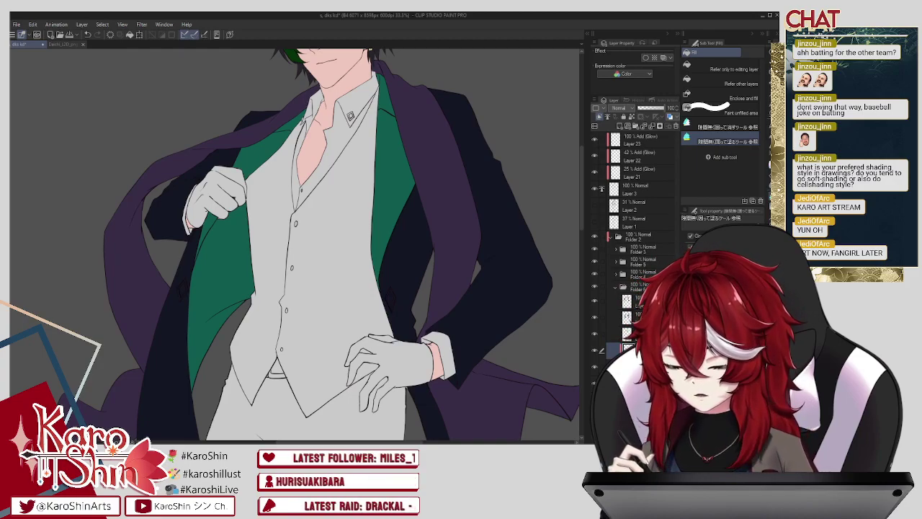
Step: Shade the lining below the raised hand with pale lavender on a clipped layer set to Multiply
key(ctrl+z)
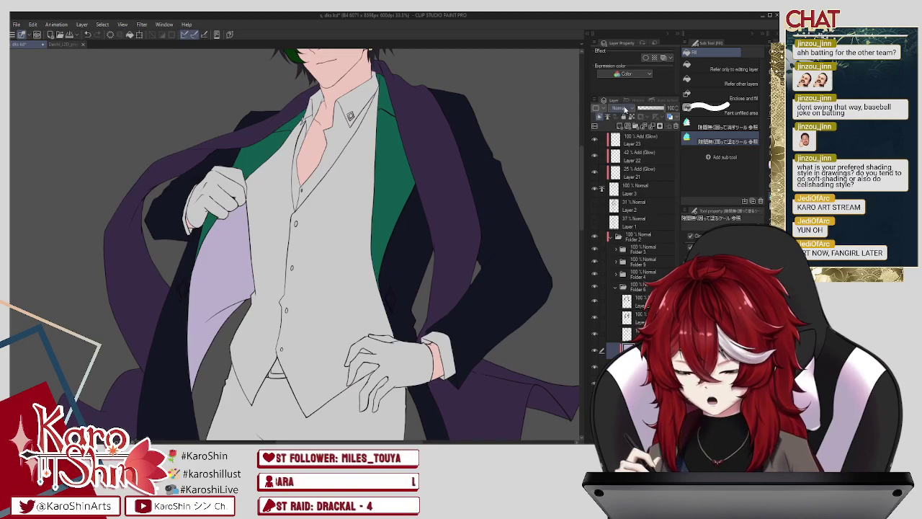
click(627, 110)
click(633, 132)
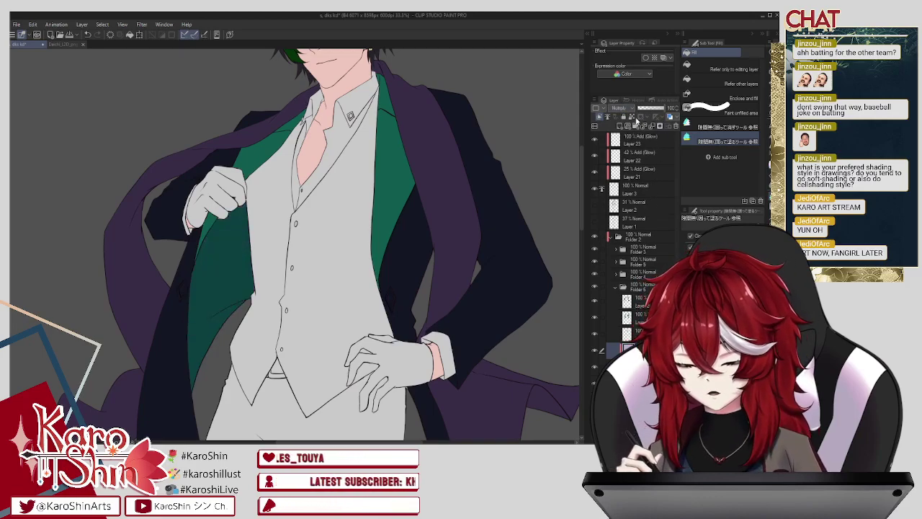
mouse_move(582, 199)
mouse_down()
mouse_move(582, 185)
mouse_move(582, 220)
mouse_move(584, 200)
mouse_up()
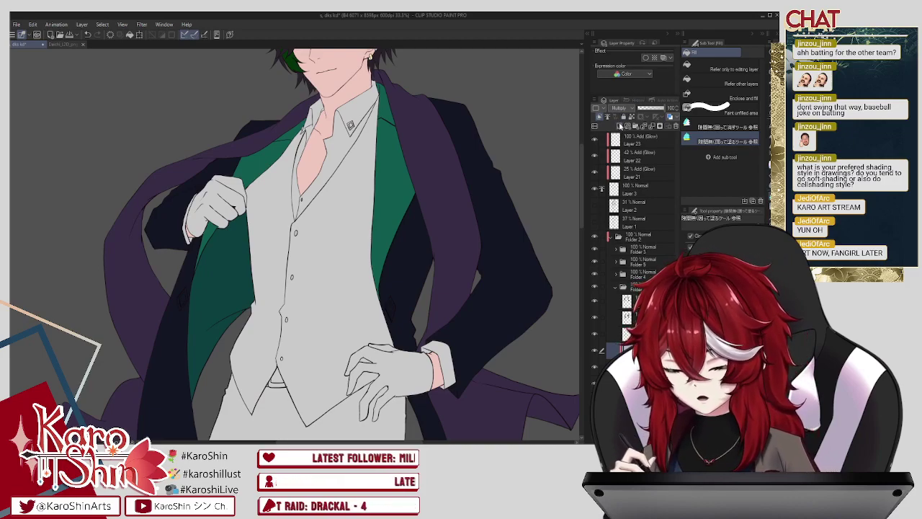
Step: Add a new layer and fill the diamond ornaments on both coat fronts with pale cream yellow
click(620, 127)
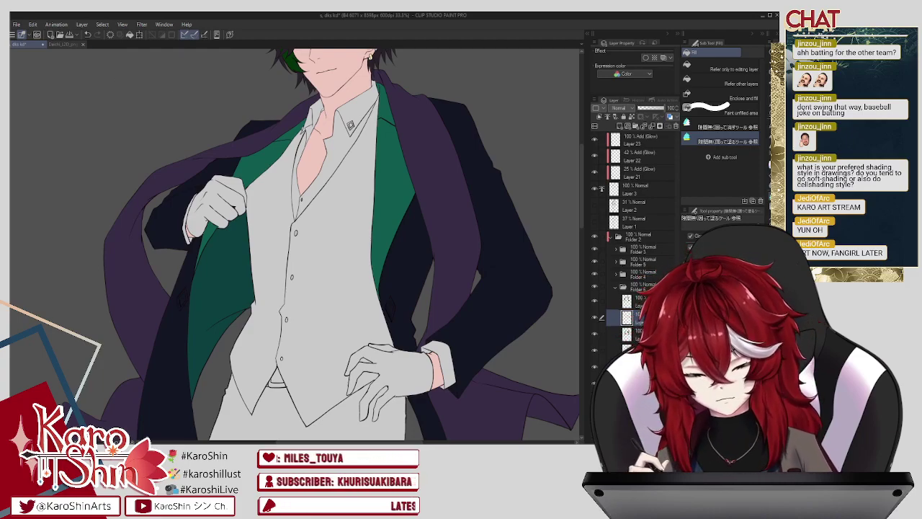
key(b)
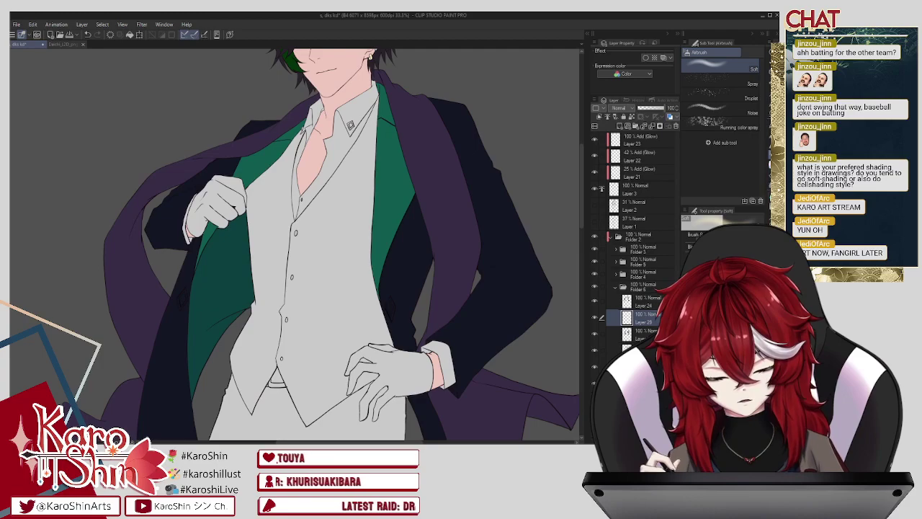
key(g)
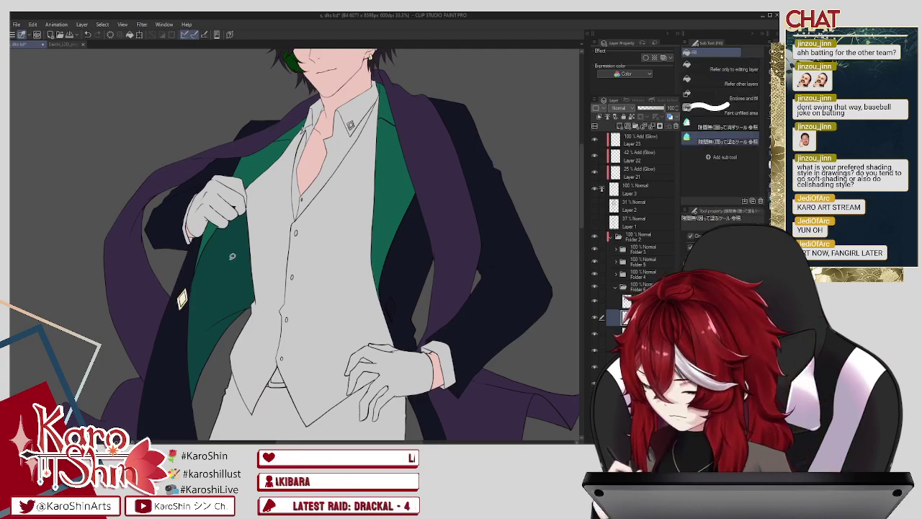
mouse_move(394, 294)
mouse_down()
mouse_move(388, 302)
mouse_move(397, 292)
mouse_up()
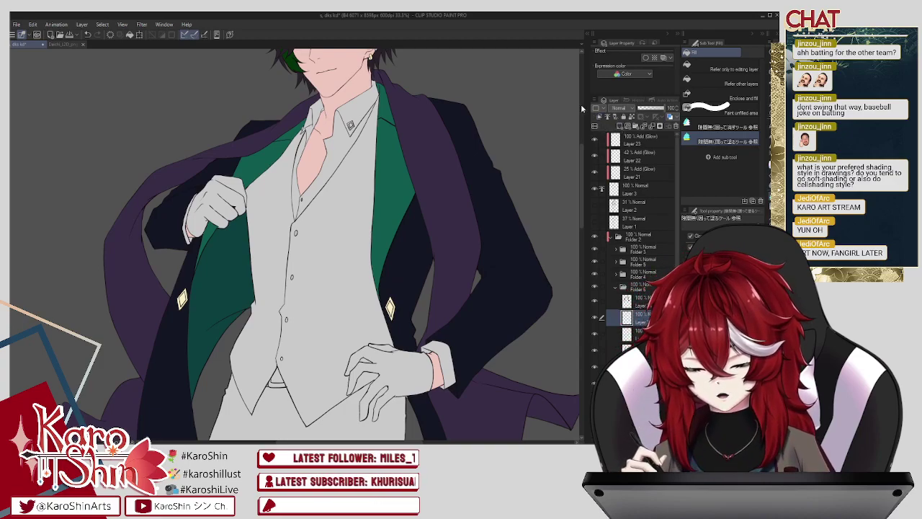
Step: Check the coat details on the reference image and fill the inner diamonds of both coat ornaments with purple
click(72, 44)
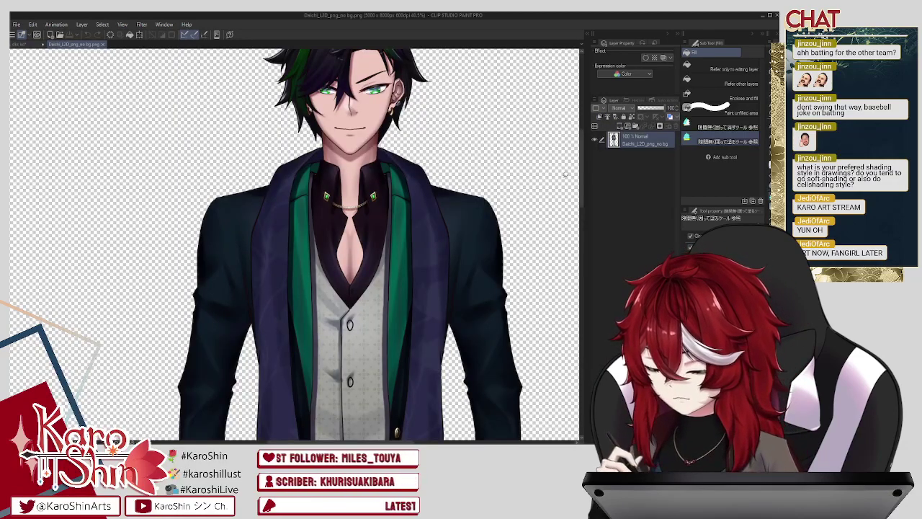
scroll(554, 172, down, 3)
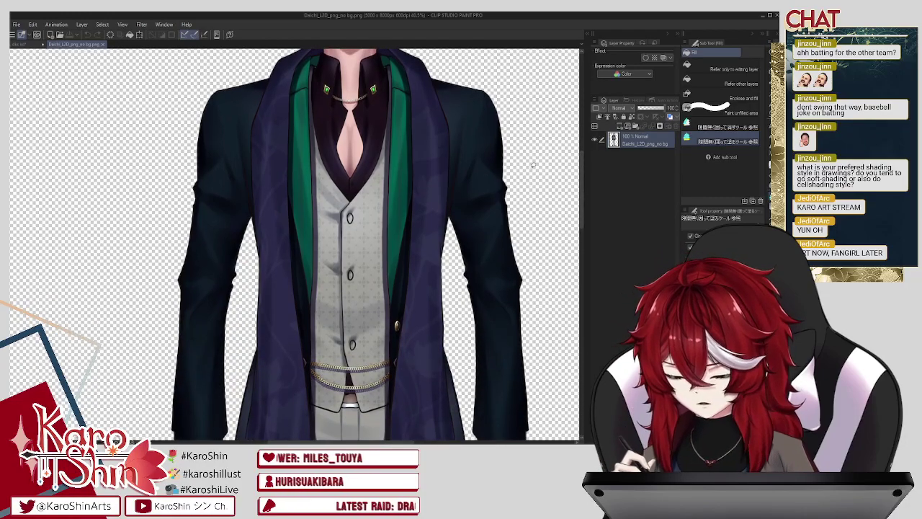
click(32, 45)
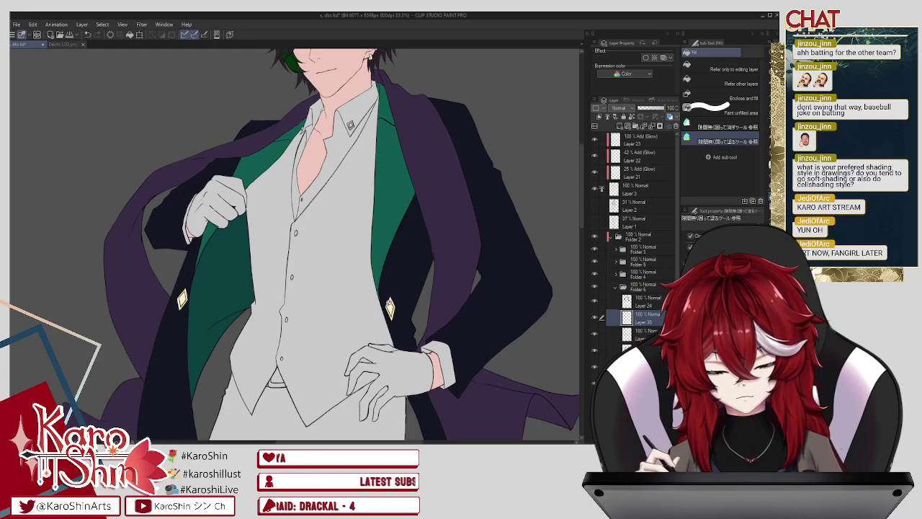
click(390, 308)
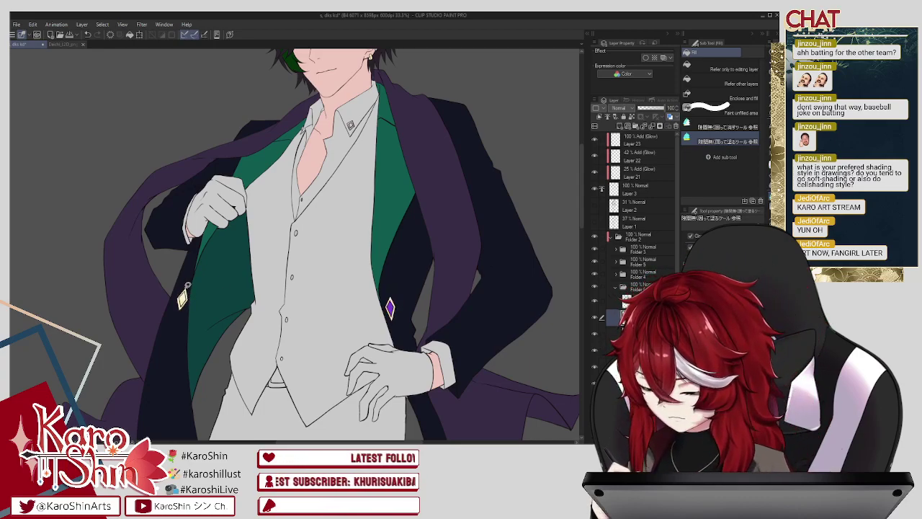
click(182, 300)
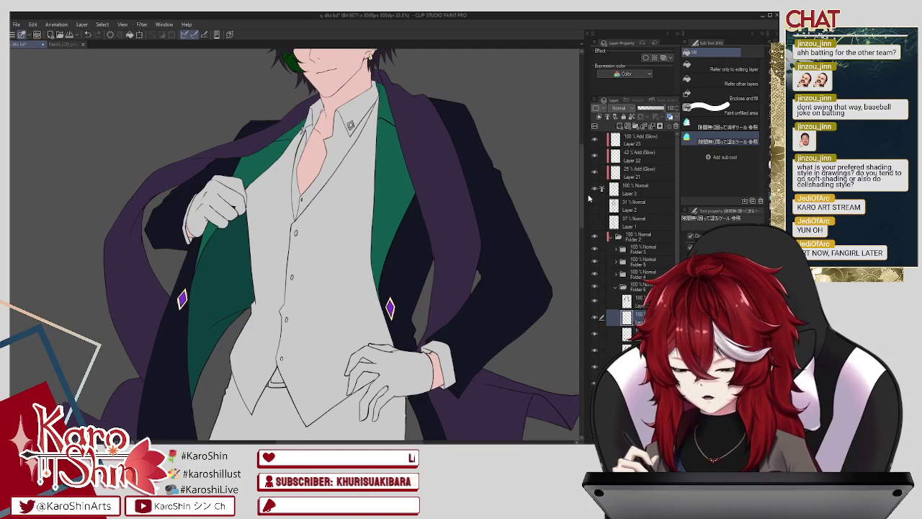
Step: Create a new folder below the clothing folder with a new layer inside, and fill both gloves with black
scroll(587, 229, down, 2)
scroll(588, 229, down, 3)
scroll(587, 209, up, 8)
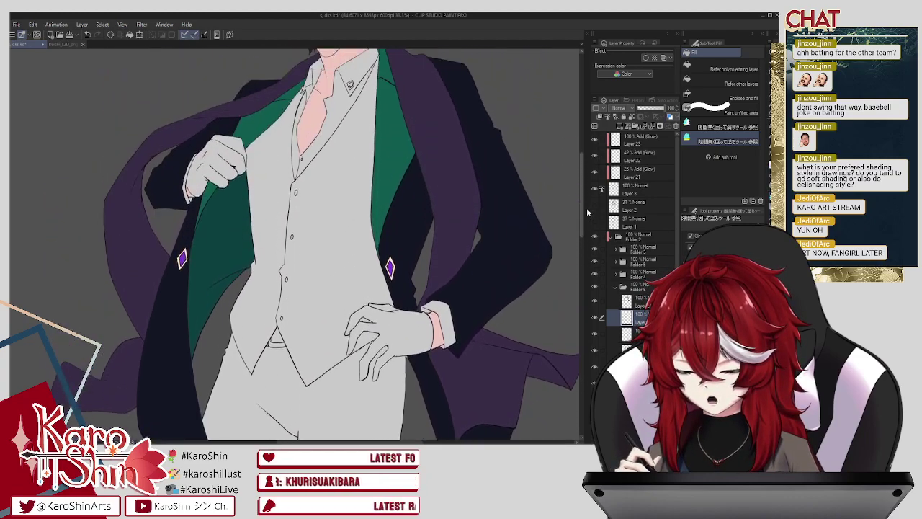
scroll(588, 182, up, 1)
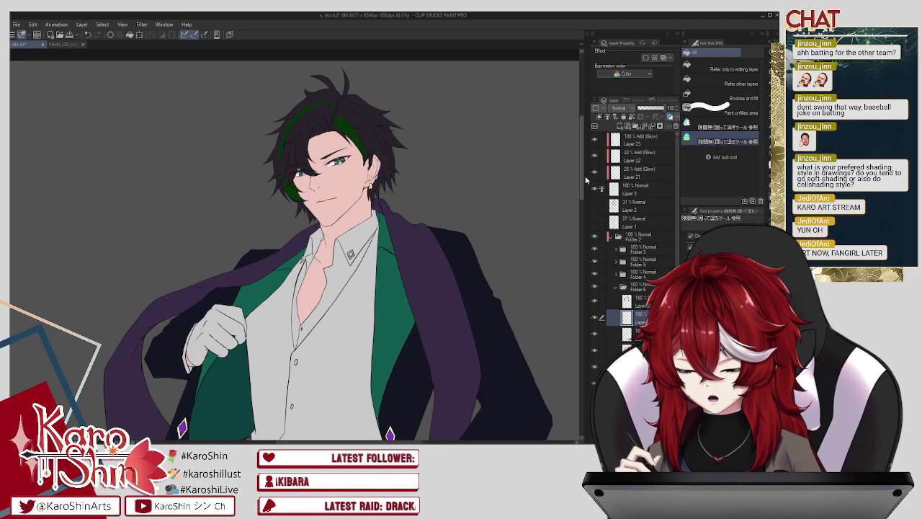
scroll(586, 180, down, 5)
scroll(590, 202, up, 2)
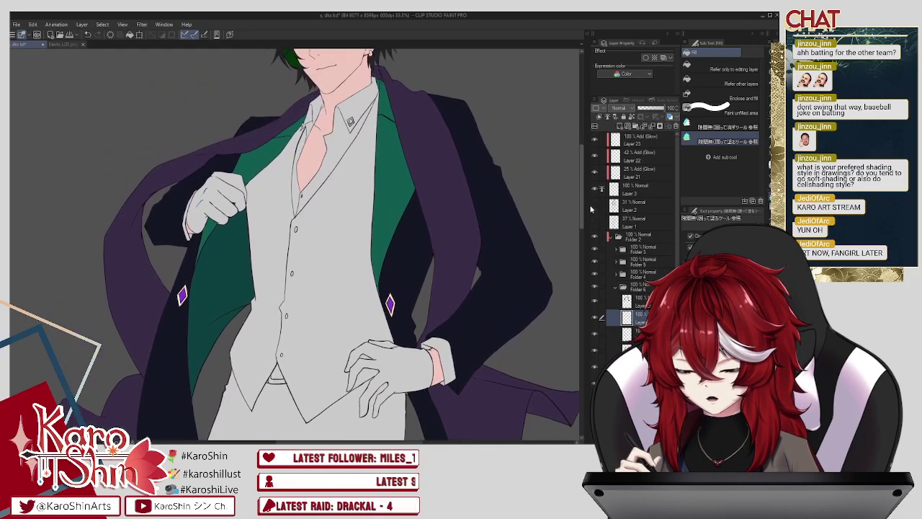
click(620, 287)
click(635, 126)
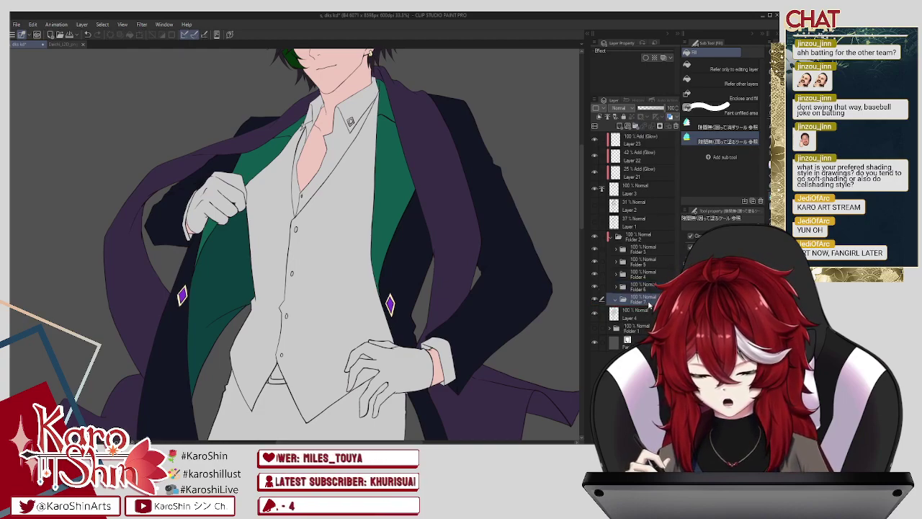
click(620, 125)
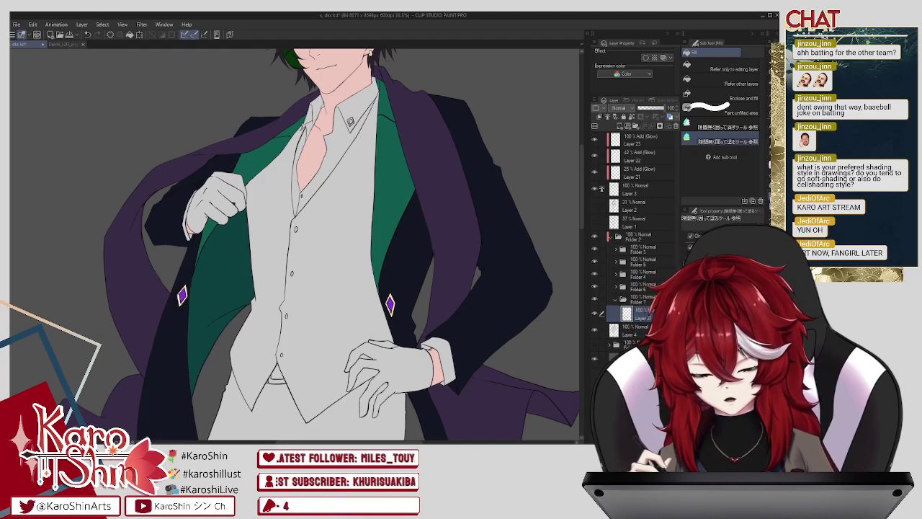
mouse_move(439, 368)
mouse_down()
mouse_move(381, 429)
mouse_move(369, 373)
mouse_move(353, 398)
mouse_move(340, 378)
mouse_move(380, 319)
mouse_move(433, 335)
mouse_up()
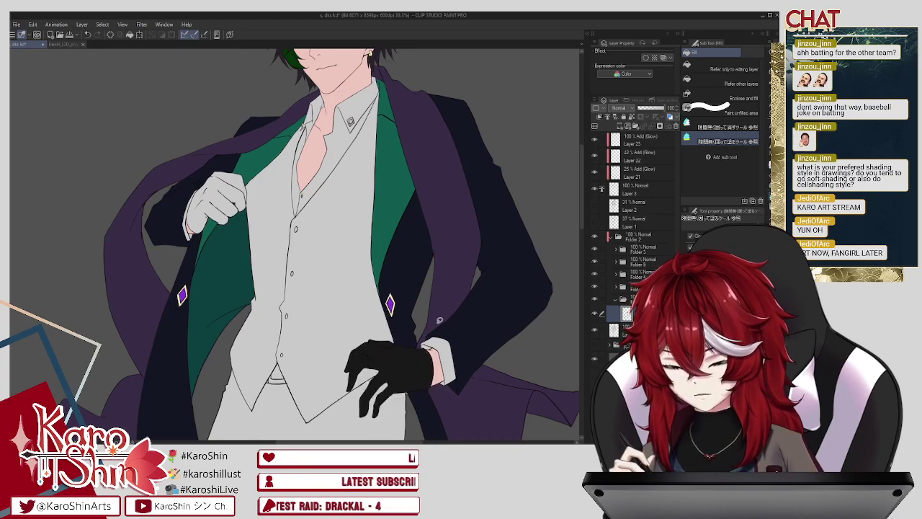
mouse_move(189, 203)
mouse_down()
mouse_move(227, 157)
mouse_move(252, 189)
mouse_move(216, 238)
mouse_move(194, 235)
mouse_move(194, 190)
mouse_move(216, 162)
mouse_up()
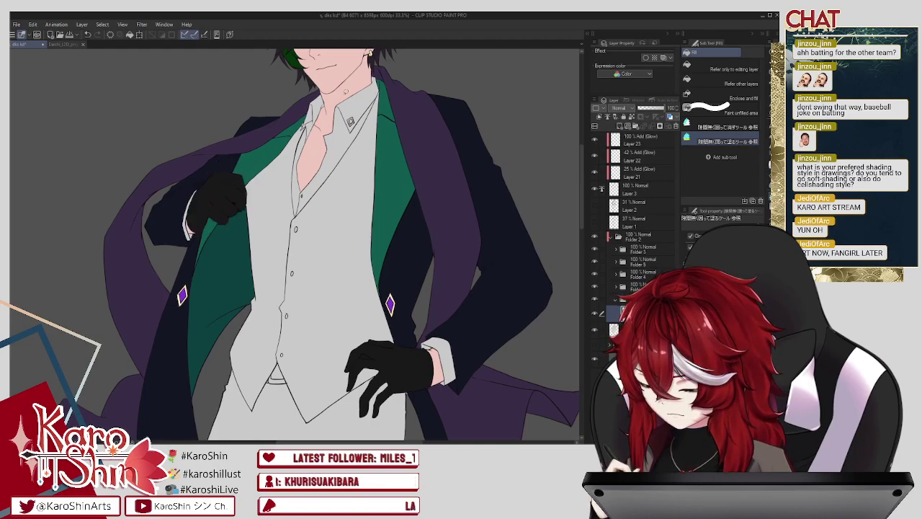
Step: Erase stray black between the fingers of the glove on the hip at reduced layer opacity, and restore the opacity to 100%
click(653, 108)
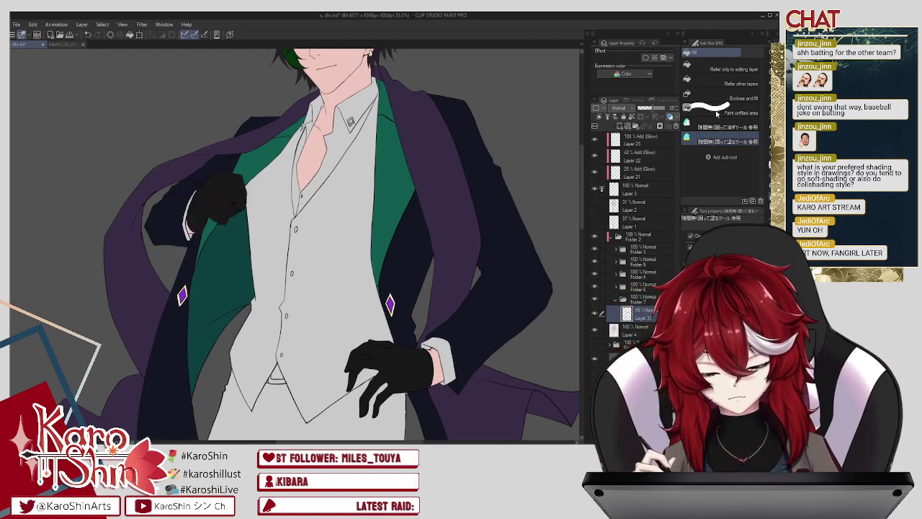
key(e)
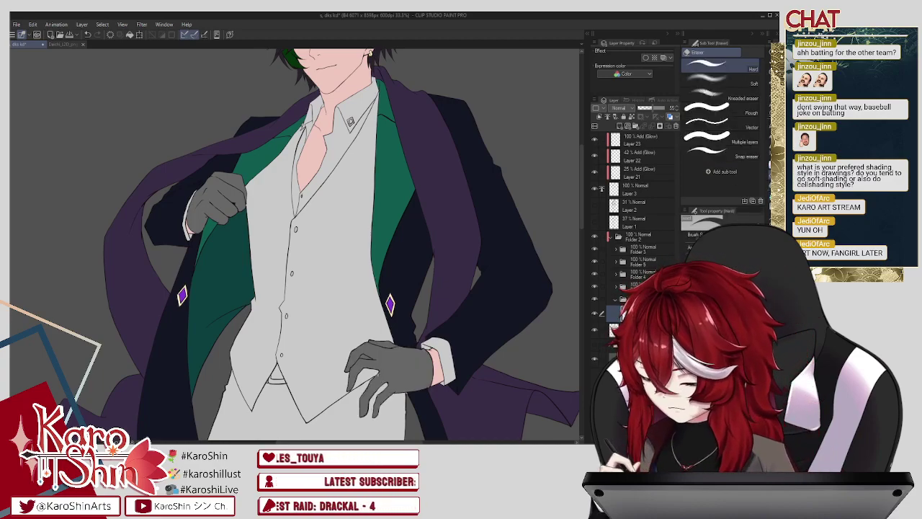
scroll(368, 367, up, 3)
mouse_move(348, 319)
mouse_down()
mouse_move(369, 330)
mouse_move(334, 326)
mouse_move(360, 328)
mouse_up()
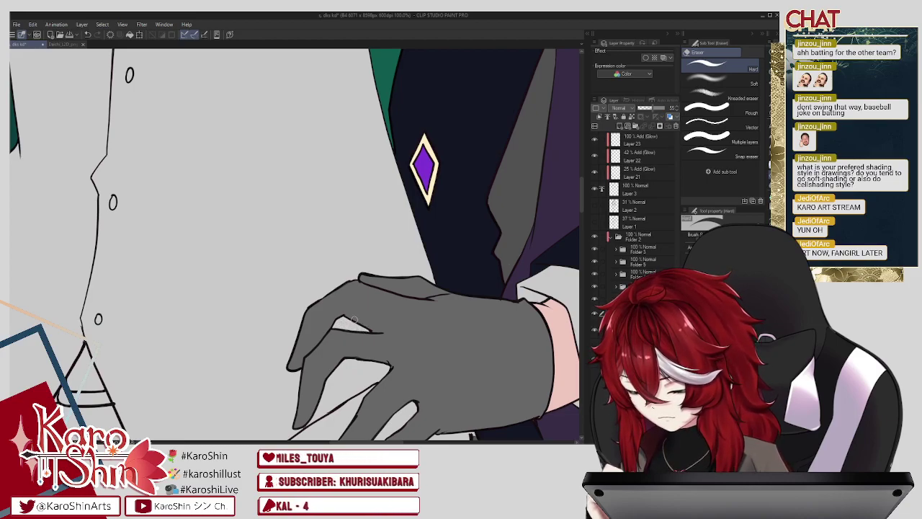
click(666, 107)
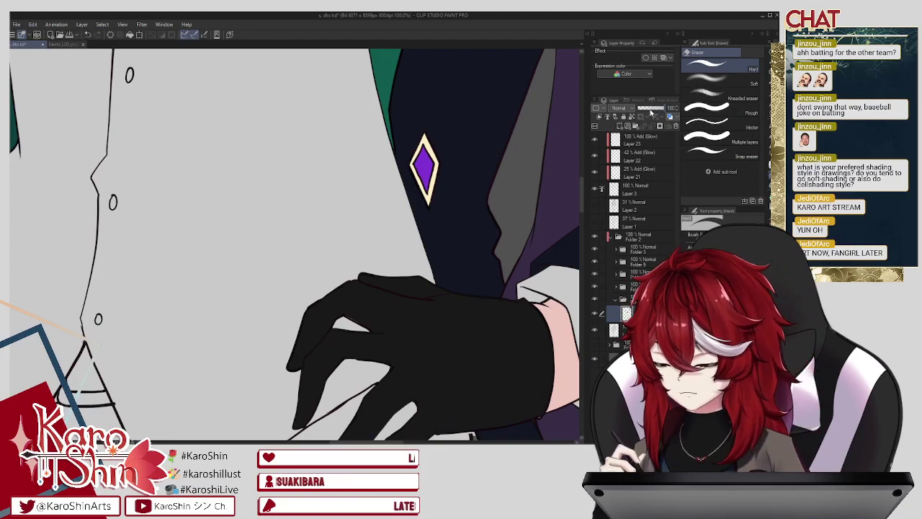
key(ctrl+minus)
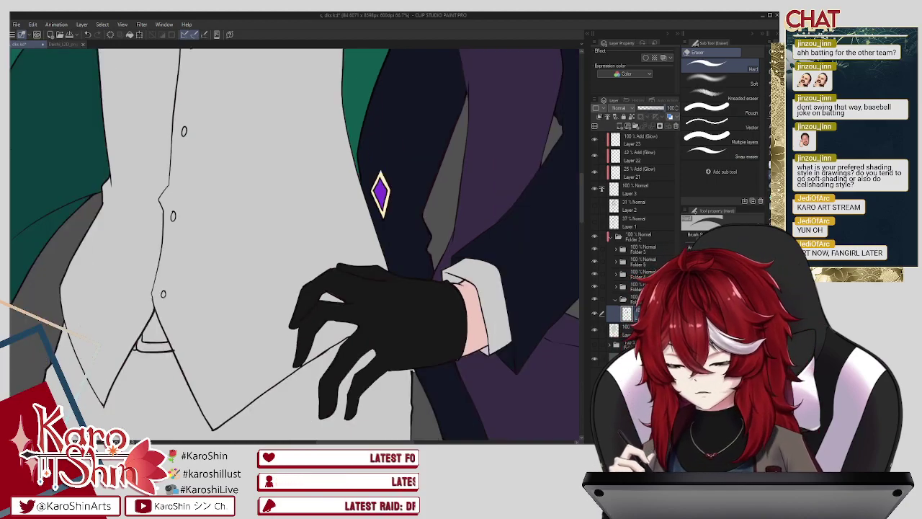
Step: Add a new layer below the glove layer, check the shirt colour on the reference image, and fill the shirt collar with dark purple
key(ctrl+minus)
drag(404, 139, 483, 296)
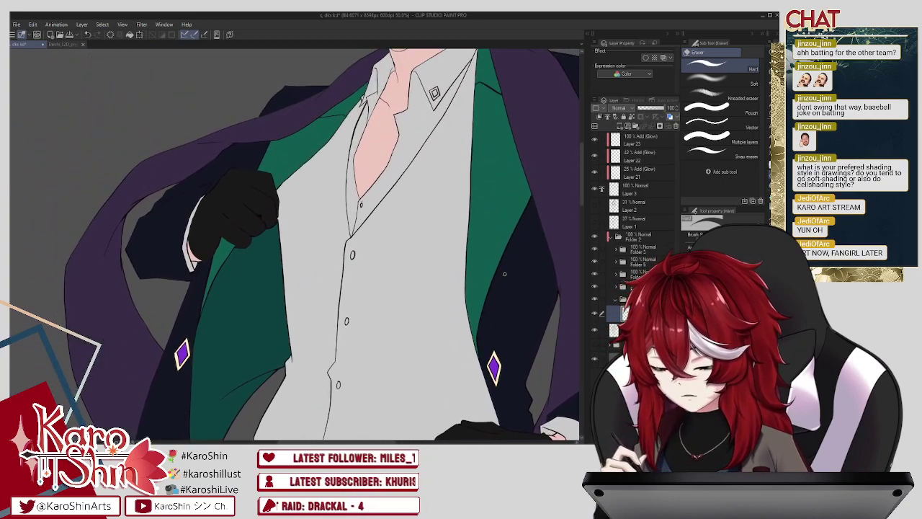
click(622, 128)
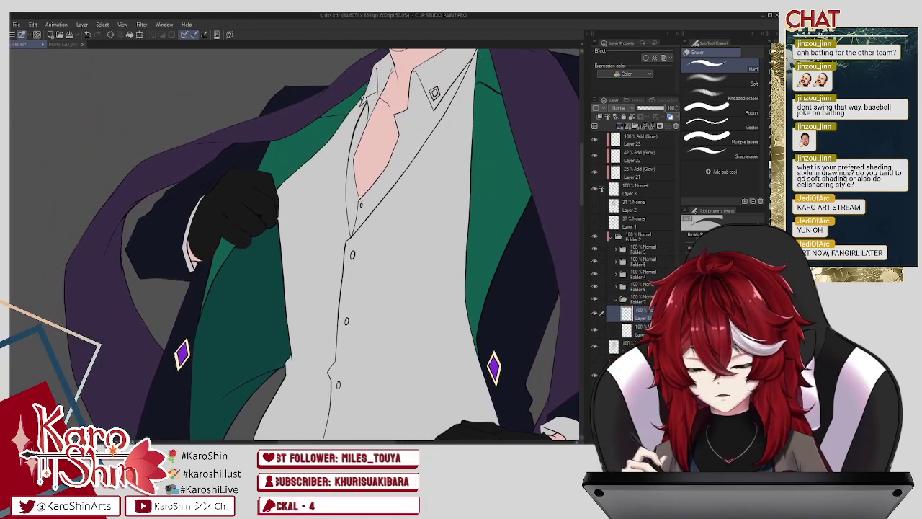
drag(638, 314, 638, 335)
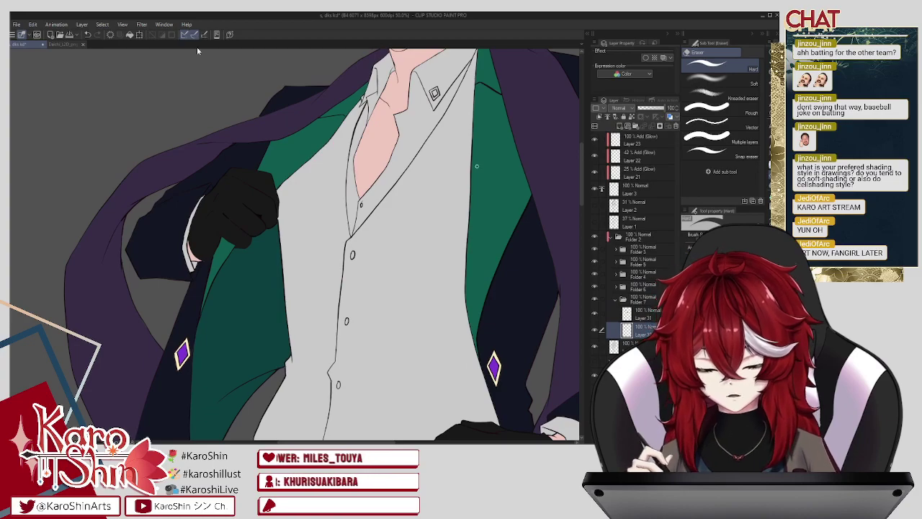
click(69, 44)
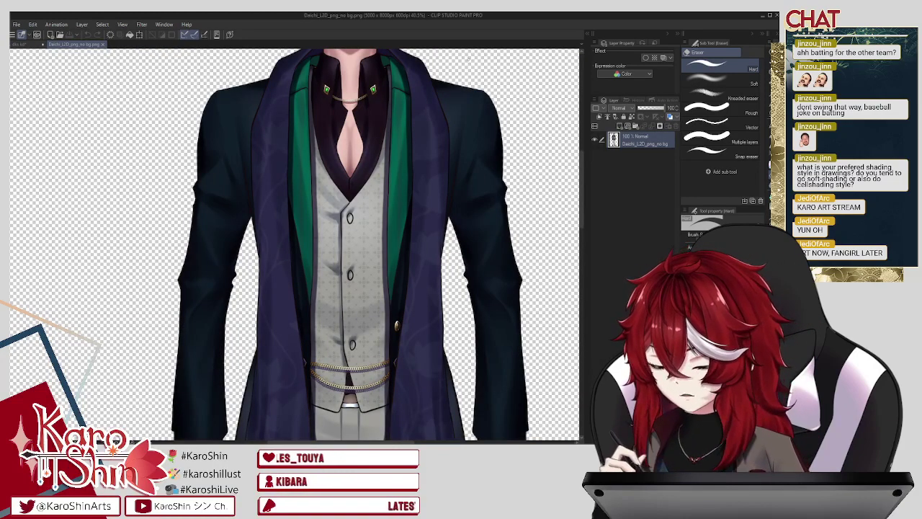
click(32, 46)
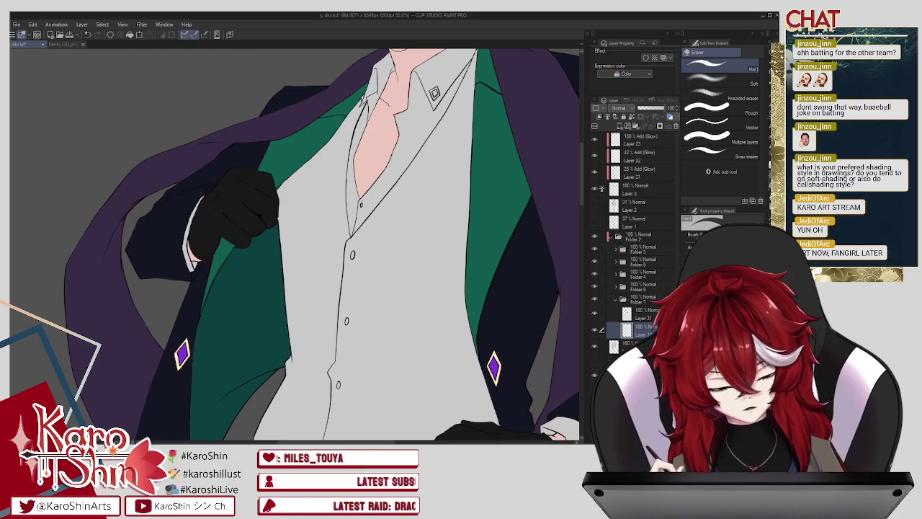
key(g)
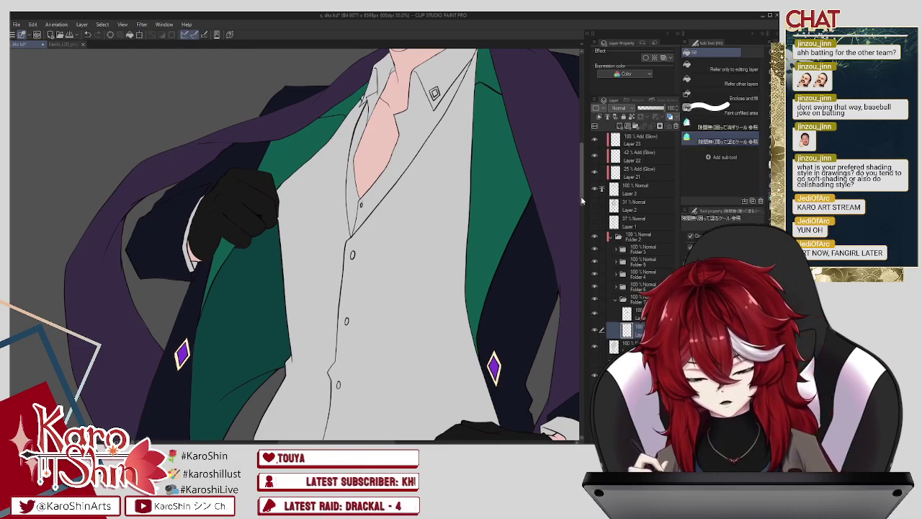
drag(581, 196, 580, 177)
mouse_move(361, 216)
mouse_down()
mouse_move(397, 154)
mouse_move(400, 181)
mouse_move(359, 288)
mouse_move(390, 245)
mouse_move(415, 161)
mouse_move(461, 126)
mouse_move(476, 128)
mouse_move(489, 148)
mouse_move(405, 298)
mouse_move(363, 342)
mouse_move(347, 324)
mouse_move(341, 278)
mouse_move(340, 242)
mouse_move(353, 216)
mouse_up()
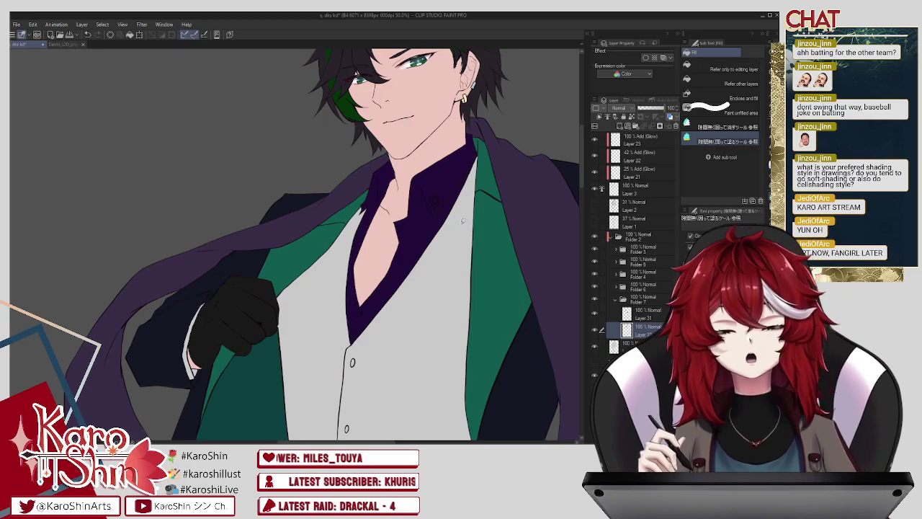
Step: Check the shirt on the reference image, recolour it to near-black maroon on a clipped layer, and merge that layer down
click(72, 44)
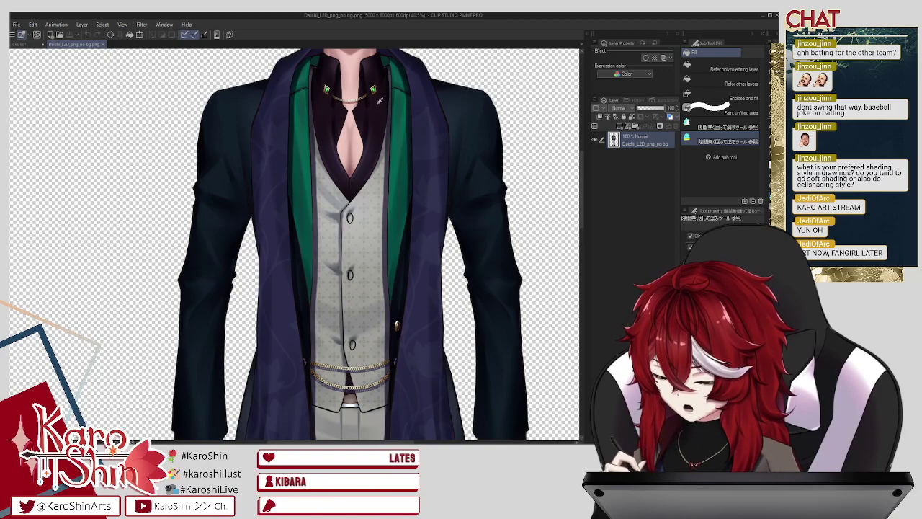
click(26, 44)
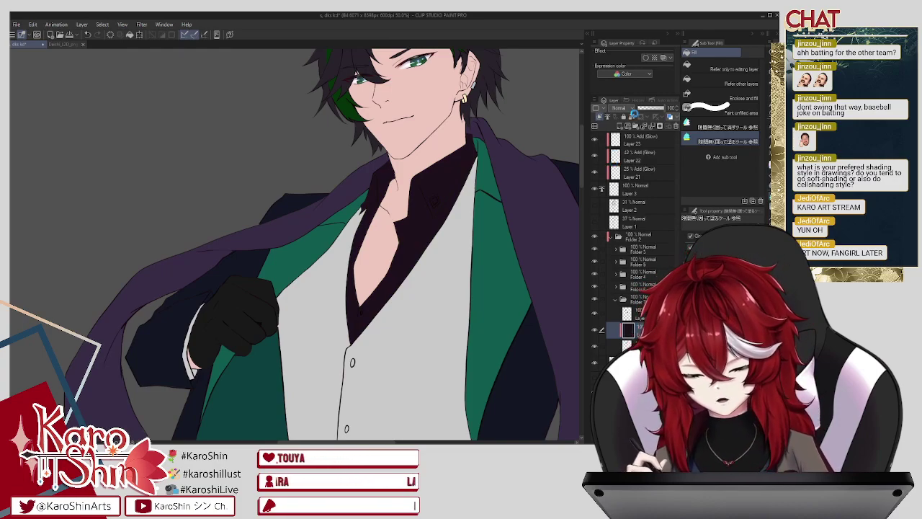
key(ctrl+e)
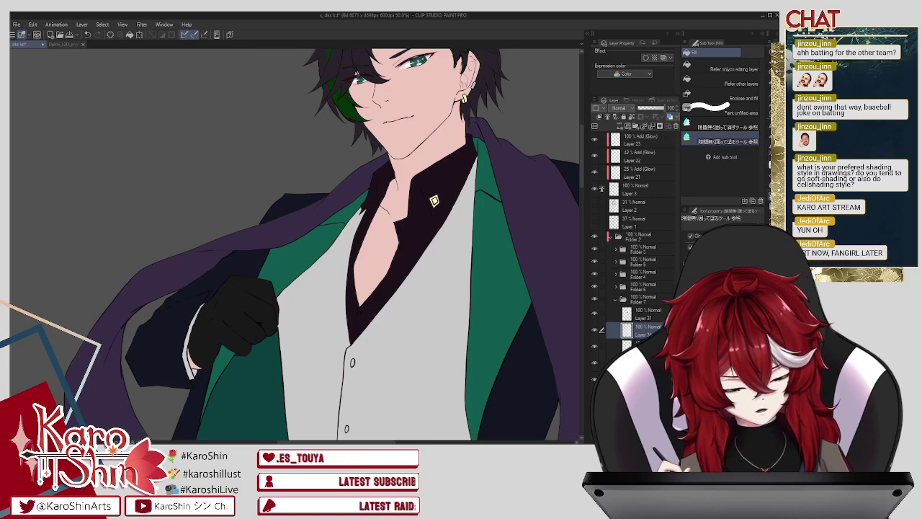
Step: Fill the collar ornament with cream and its inner diamond with dark green, checking the collar pin on the reference image
click(66, 45)
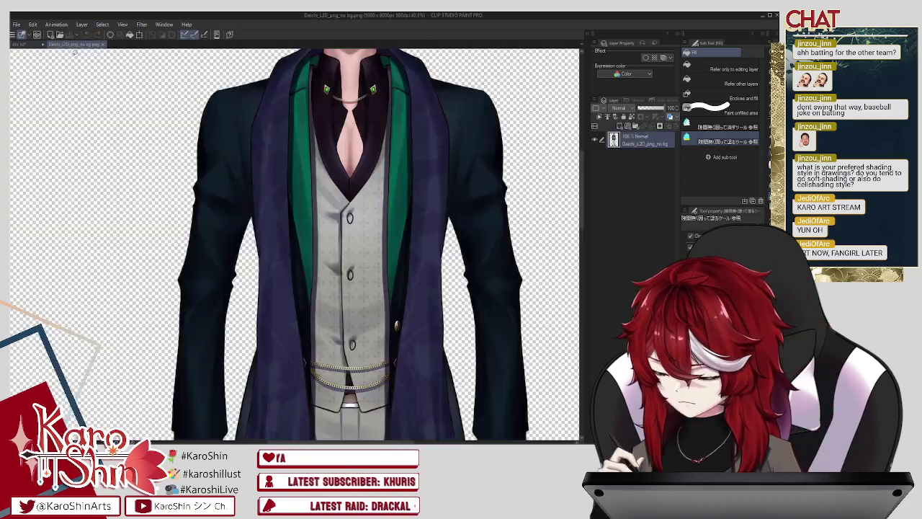
click(26, 45)
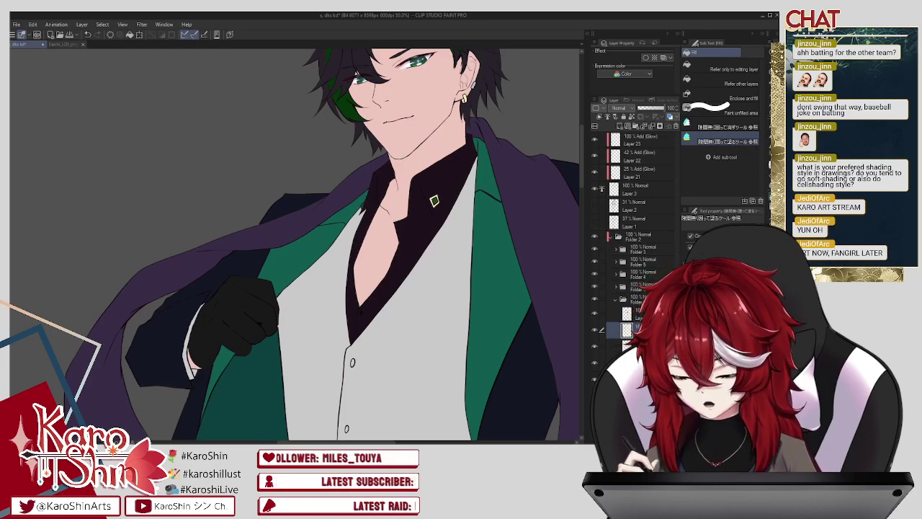
mouse_move(582, 155)
mouse_down()
mouse_move(583, 180)
mouse_move(583, 160)
mouse_up()
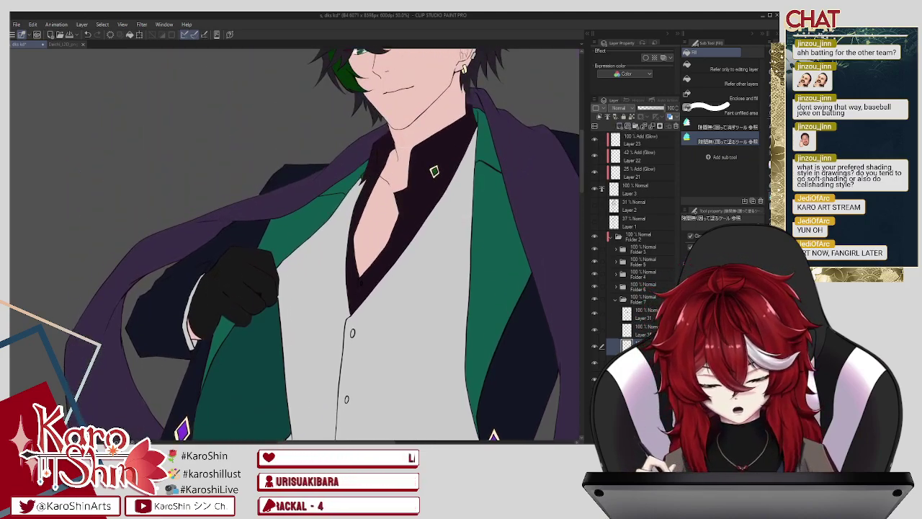
click(596, 332)
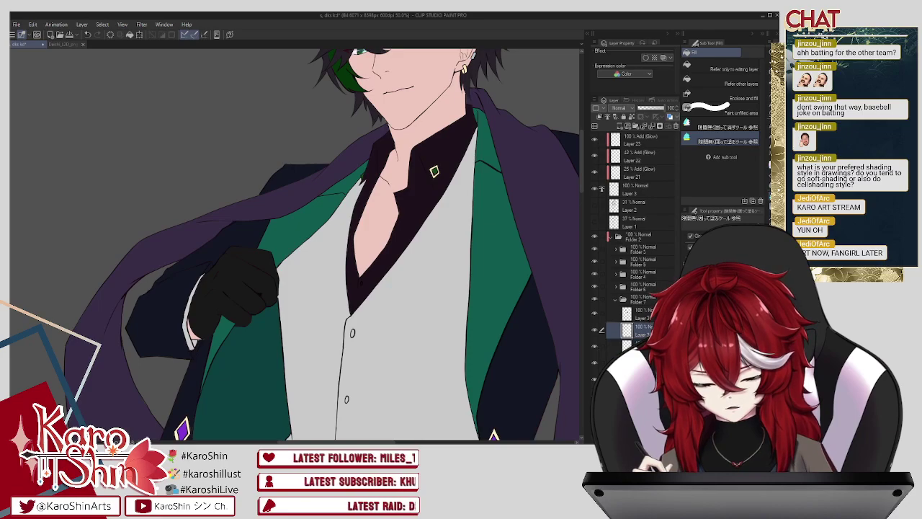
Step: Select the shirt layer, sample the shirt's dark maroon, and fill the cuffs at both wrists with it
click(595, 364)
click(597, 365)
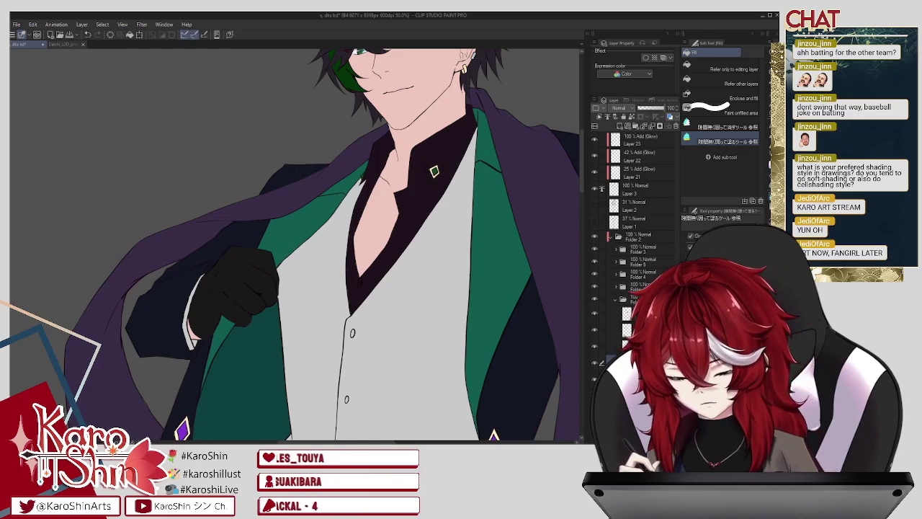
key(alt)
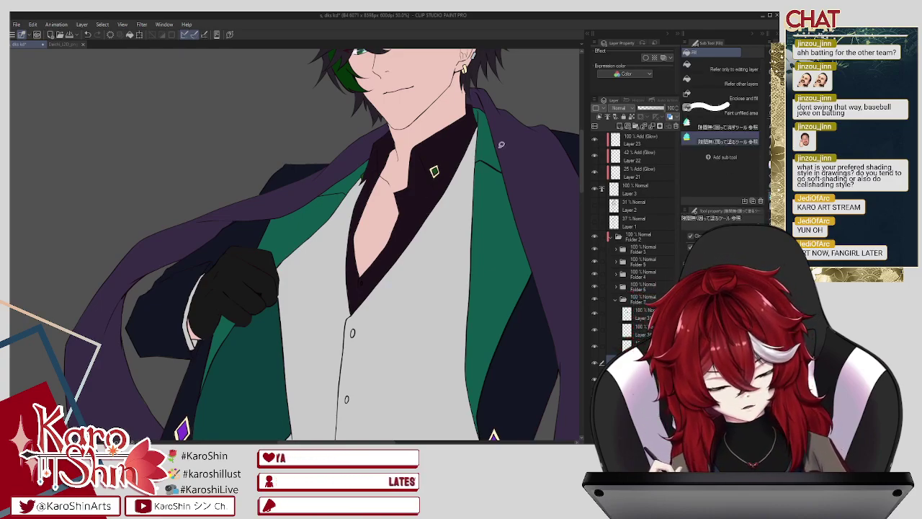
mouse_move(193, 276)
mouse_down()
mouse_move(208, 355)
mouse_move(174, 346)
mouse_move(180, 270)
mouse_move(192, 273)
mouse_up()
mouse_move(530, 256)
mouse_down()
mouse_move(439, 239)
mouse_move(347, 107)
mouse_up()
mouse_move(358, 316)
mouse_down()
mouse_move(401, 303)
mouse_move(420, 350)
mouse_move(410, 380)
mouse_move(384, 380)
mouse_move(359, 317)
mouse_up()
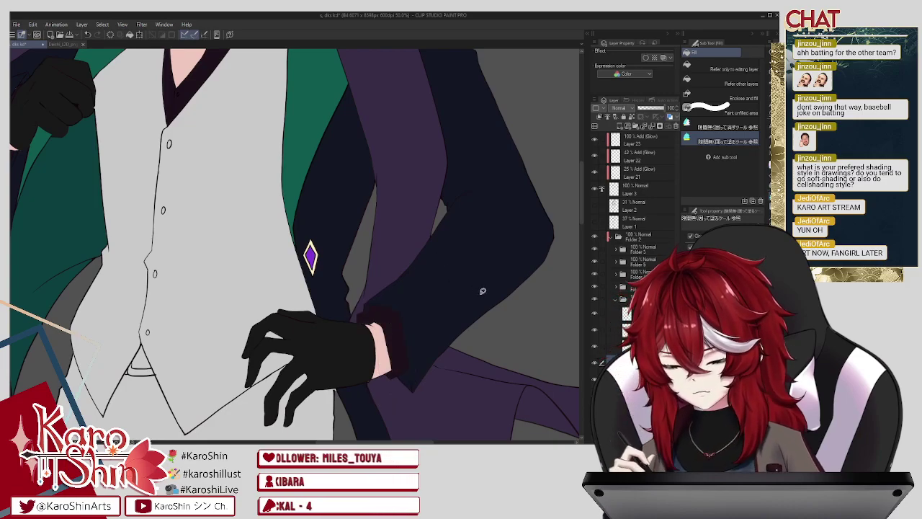
Step: Check the vest colour on the reference image and fill the whole vest with warm grey
scroll(190, 157, down, 2)
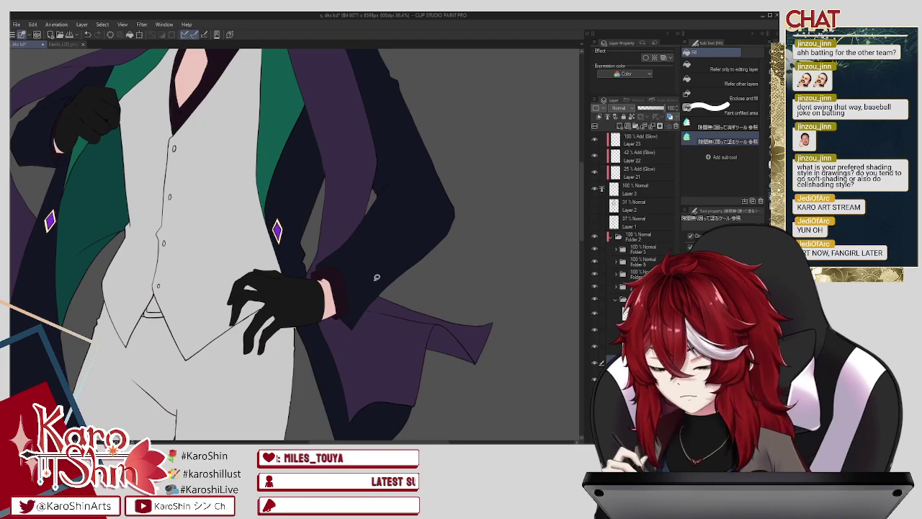
drag(342, 249, 471, 306)
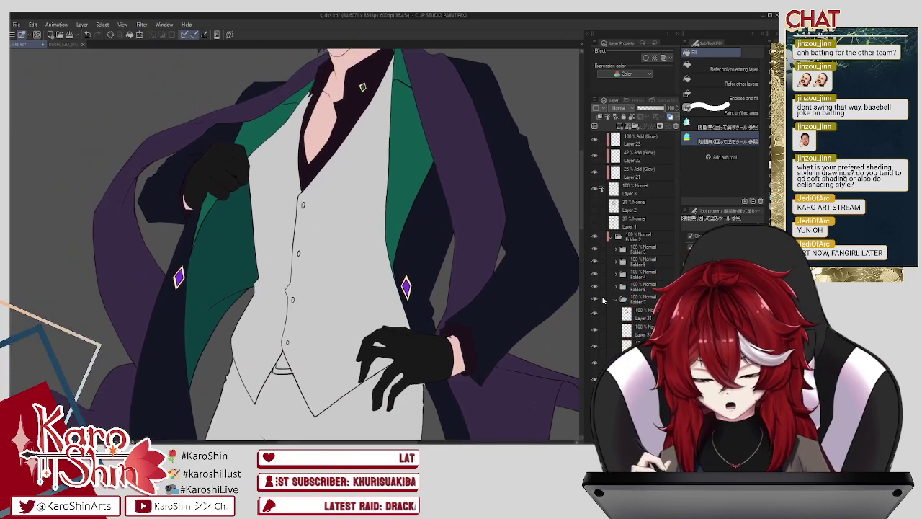
click(66, 44)
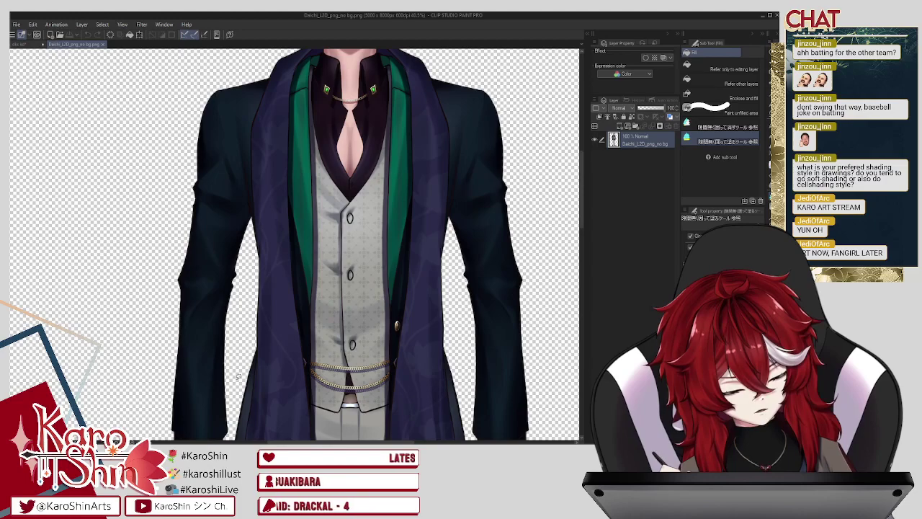
click(22, 45)
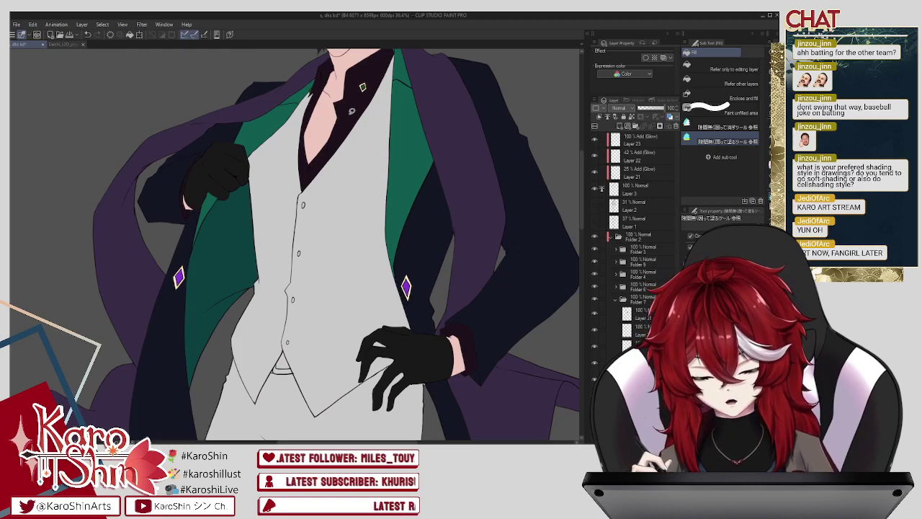
mouse_move(249, 134)
mouse_down()
mouse_move(291, 88)
mouse_move(361, 48)
mouse_move(416, 59)
mouse_move(430, 362)
mouse_move(343, 426)
mouse_up()
mouse_move(293, 404)
mouse_down()
mouse_move(280, 372)
mouse_move(268, 411)
mouse_move(245, 428)
mouse_move(225, 340)
mouse_move(247, 143)
mouse_up()
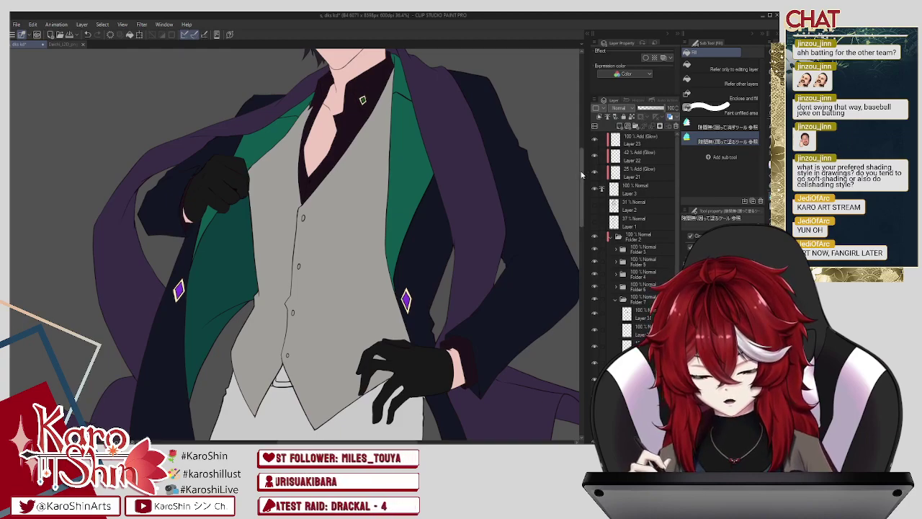
Step: Fill both trouser legs with the same warm grey as the vest
drag(582, 171, 582, 194)
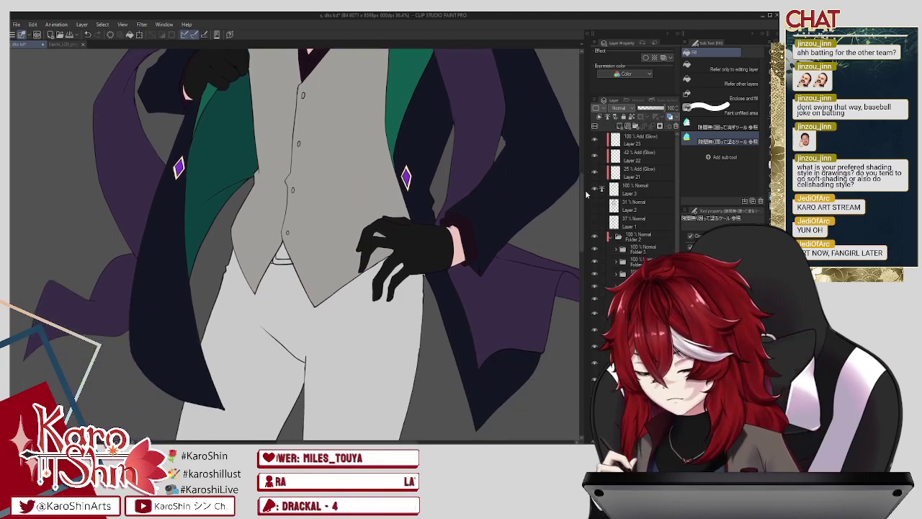
key(ctrl+minus)
key(ctrl+minus)
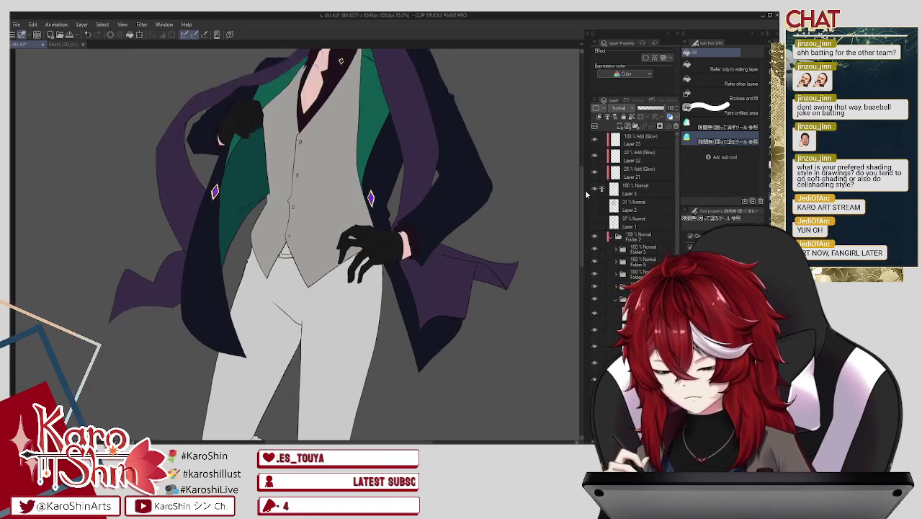
scroll(587, 193, down, 2)
scroll(582, 248, down, 2)
drag(583, 247, 583, 244)
mouse_move(271, 164)
mouse_down()
mouse_move(341, 159)
mouse_move(335, 297)
mouse_move(302, 390)
mouse_move(286, 376)
mouse_move(230, 268)
mouse_move(261, 173)
mouse_up()
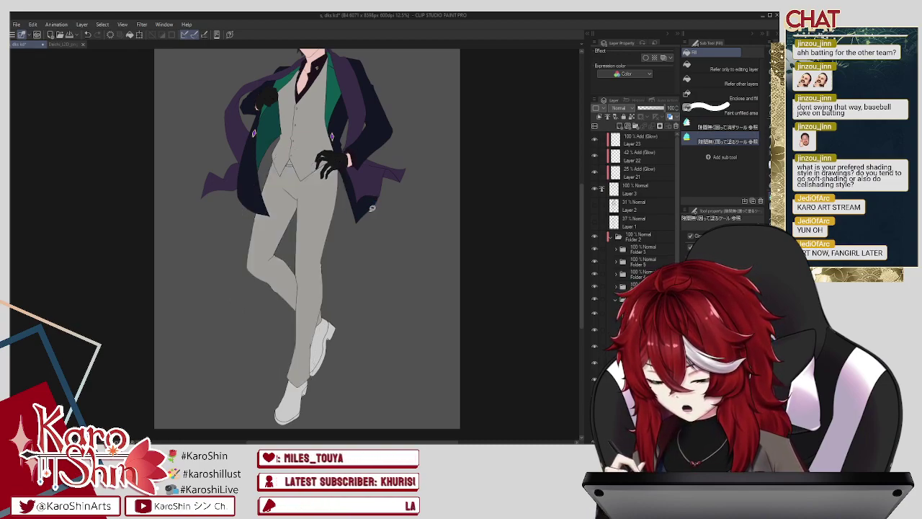
Step: Add a new layer, colour the belt under the vest pale bluish white, and fill the small gap above it with brown
click(621, 126)
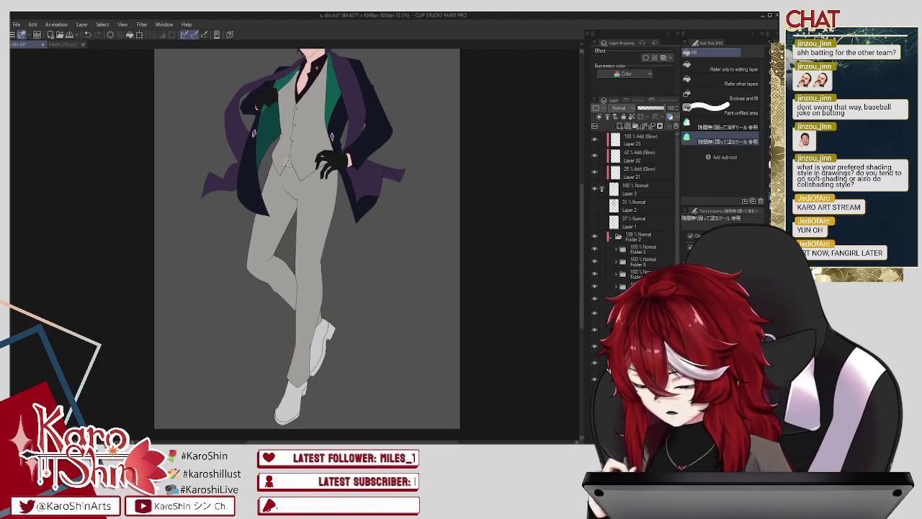
scroll(281, 157, up, 5)
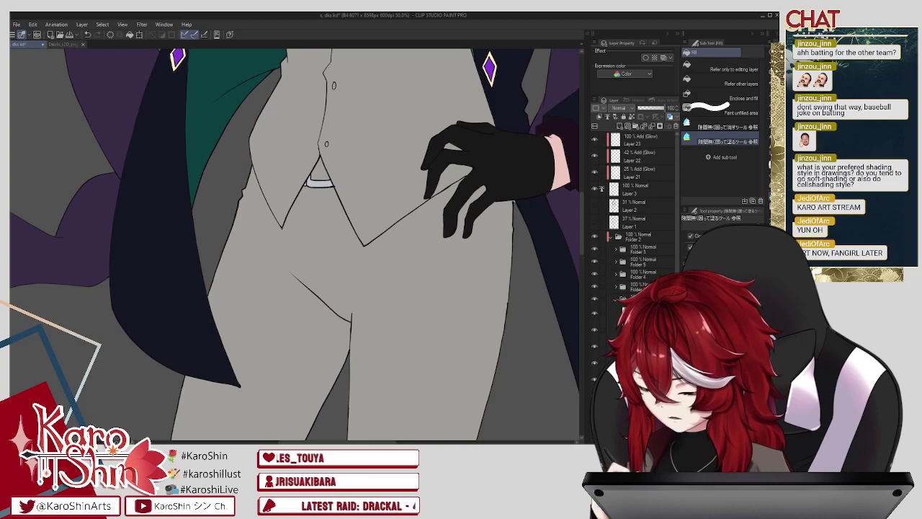
key(e)
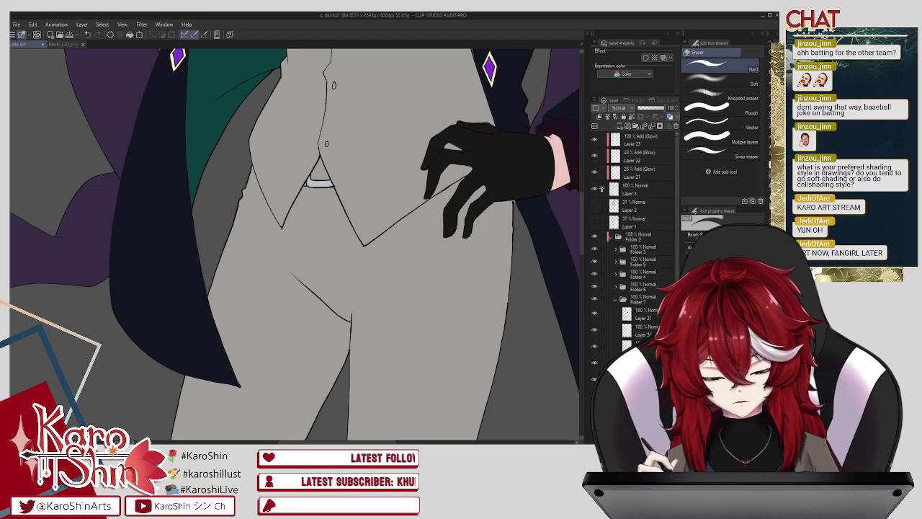
click(67, 45)
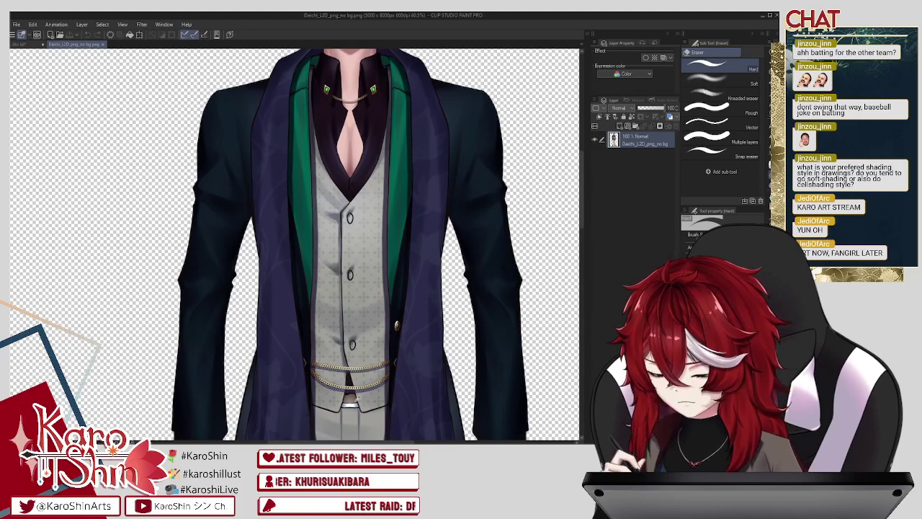
click(34, 46)
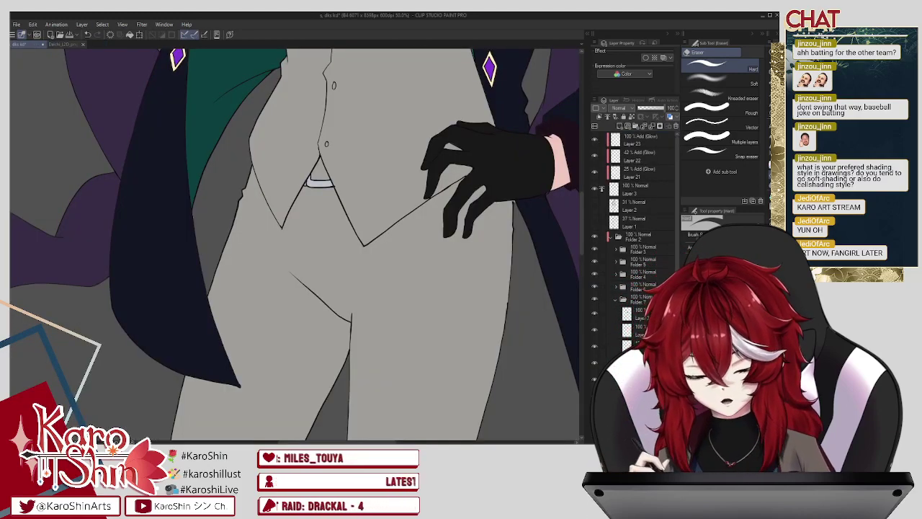
key(g)
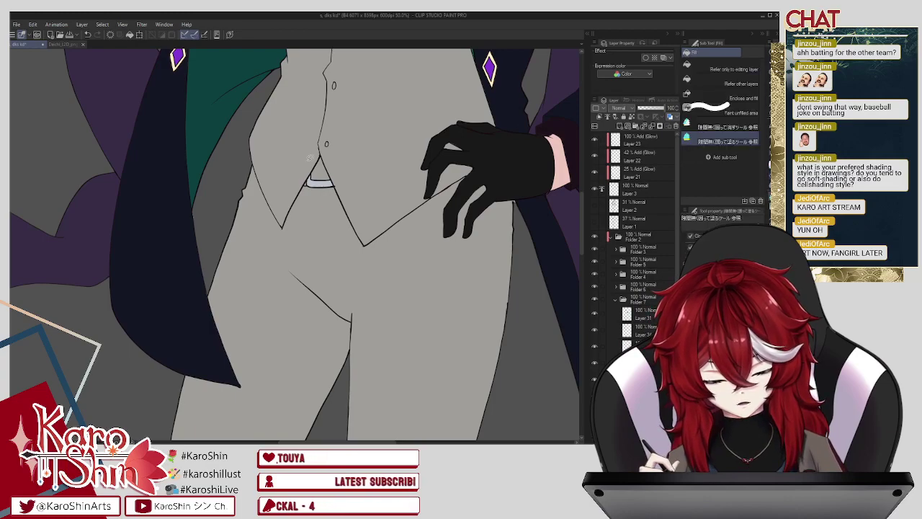
click(317, 172)
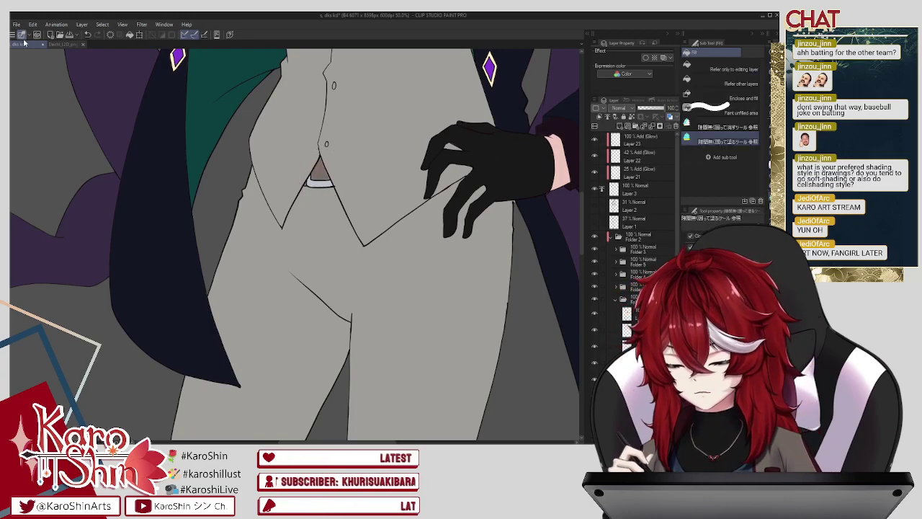
Step: Check the shoe colour on the reference image and fill both shoes with dark brown
click(62, 44)
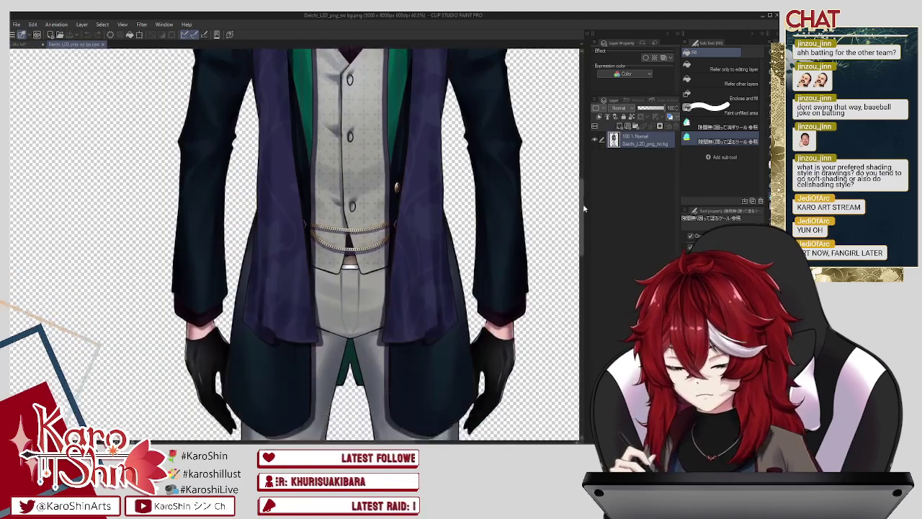
drag(583, 206, 594, 330)
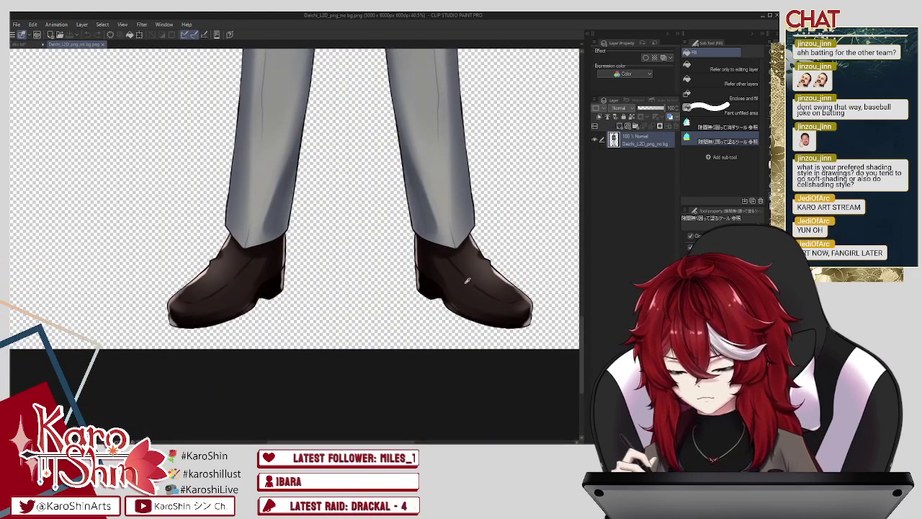
click(27, 44)
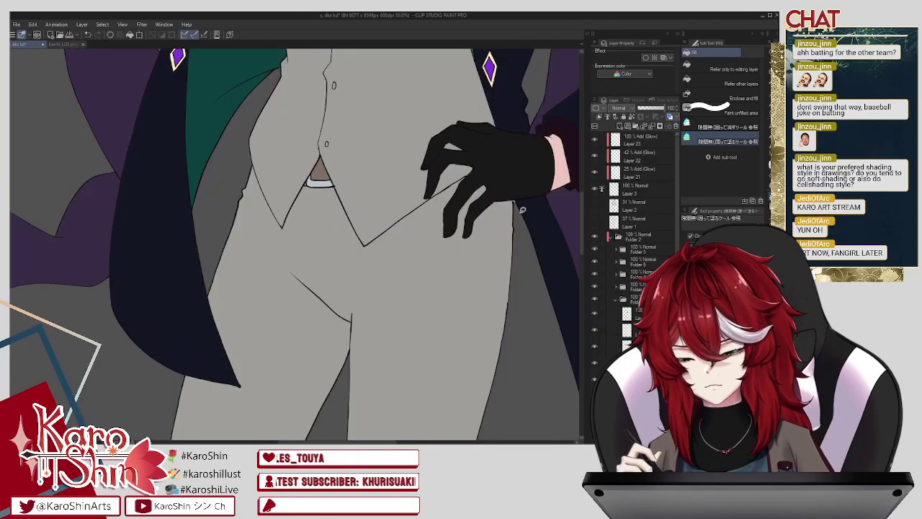
scroll(468, 244, down, 3)
scroll(468, 243, down, 3)
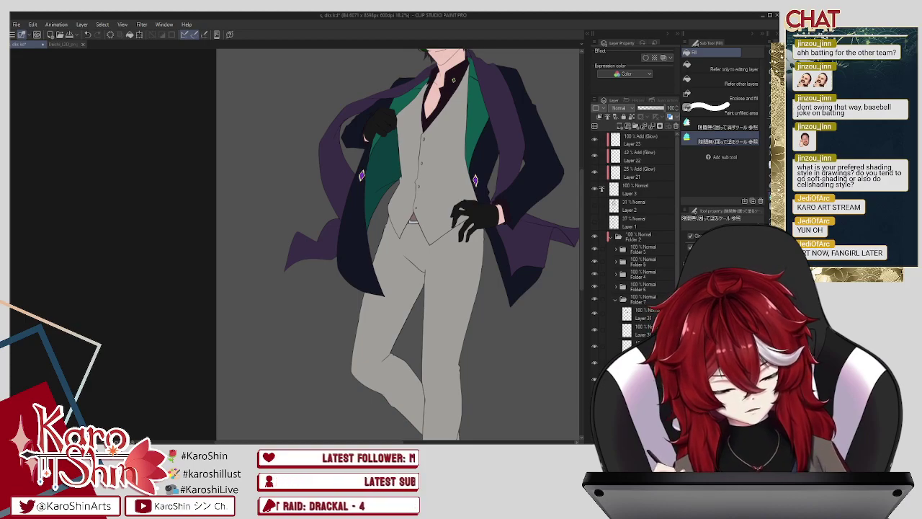
click(65, 44)
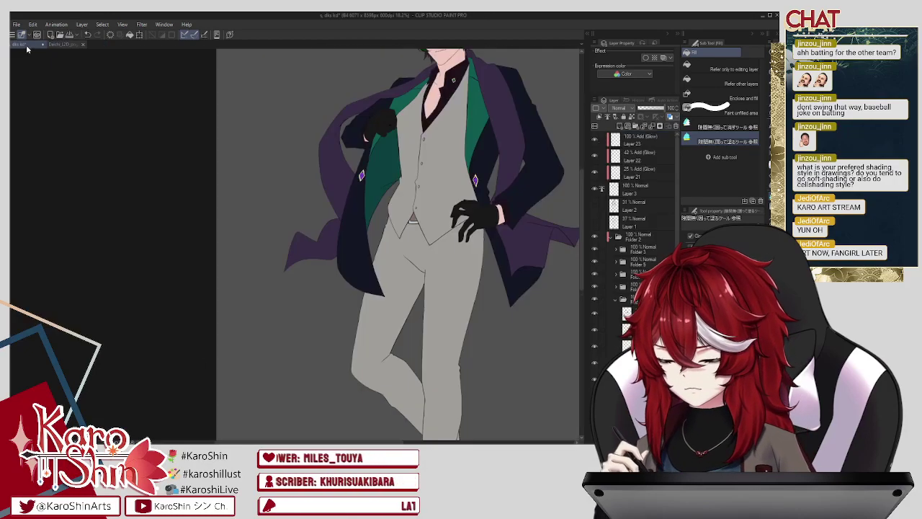
click(27, 45)
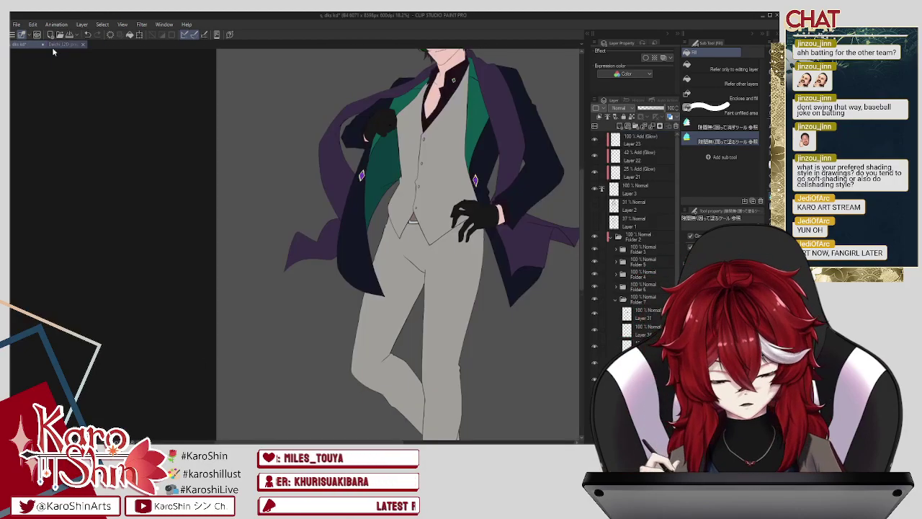
drag(583, 215, 583, 276)
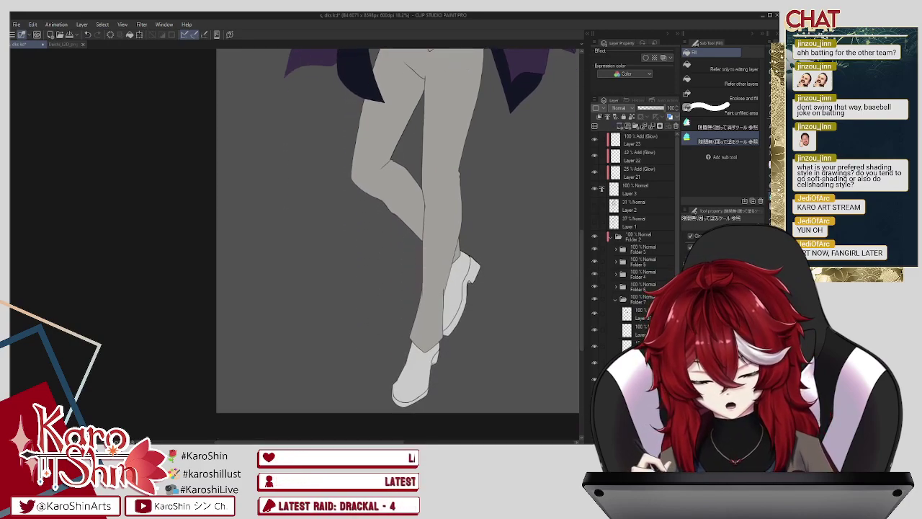
drag(677, 173, 678, 219)
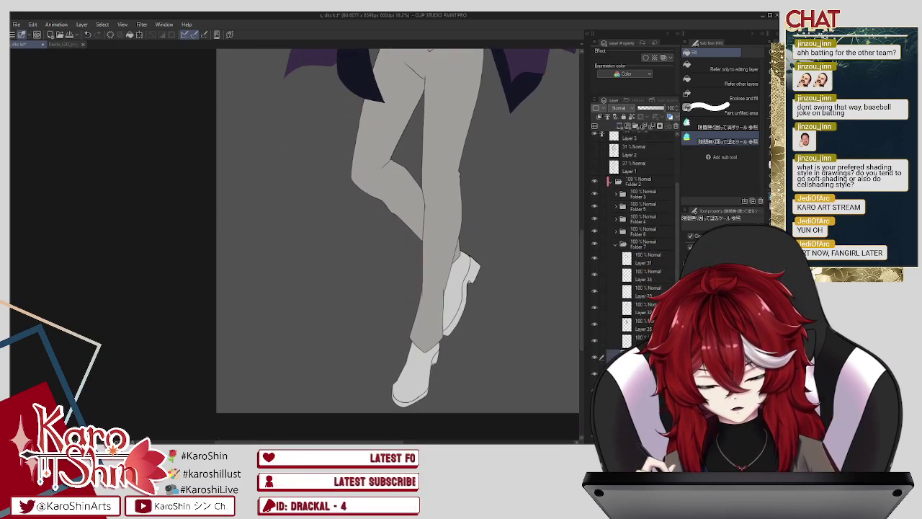
mouse_move(382, 371)
mouse_down()
mouse_move(382, 417)
mouse_move(370, 321)
mouse_up()
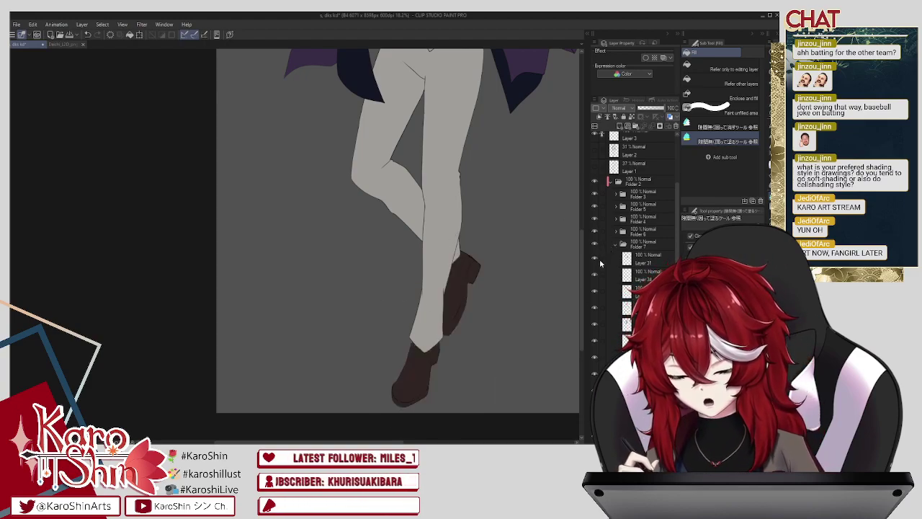
Step: Collapse Folder 7, expand Folder 6 and toggle its layers' visibility to find the layer holding the green coat lapels
drag(583, 324, 586, 248)
scroll(587, 248, up, 2)
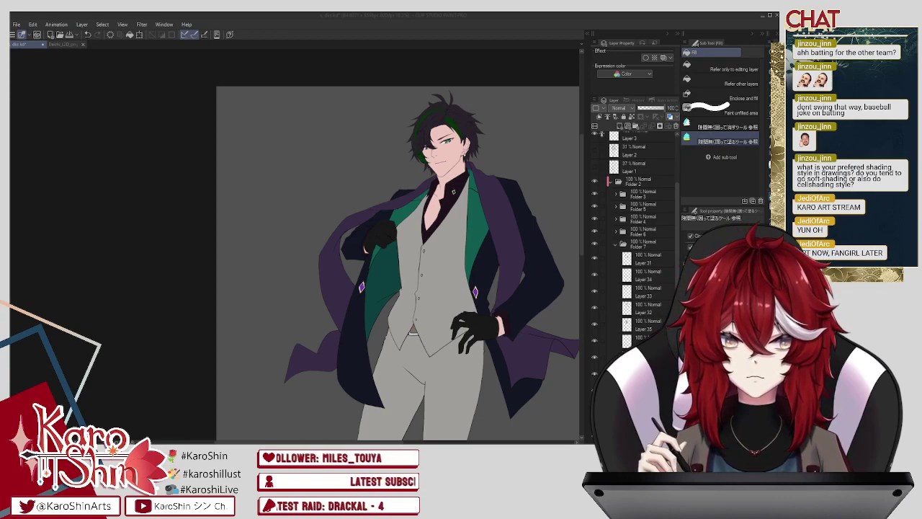
click(616, 247)
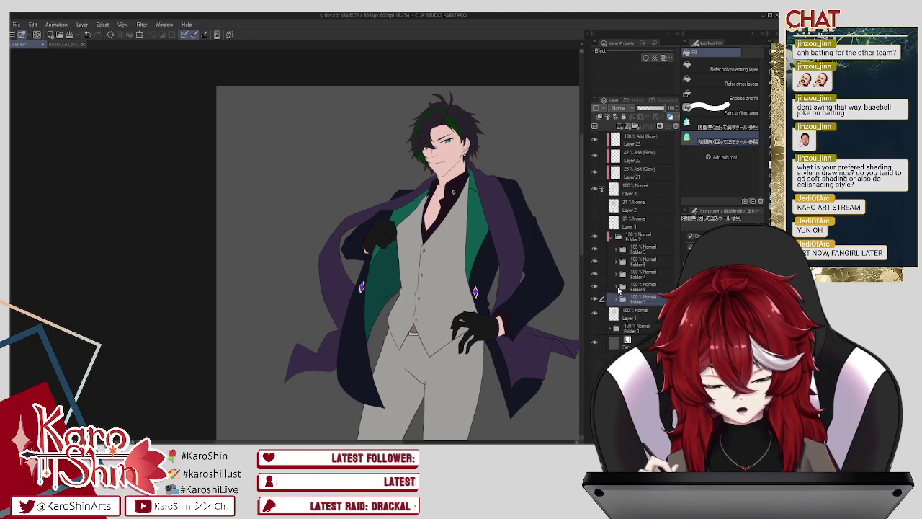
click(618, 288)
click(594, 336)
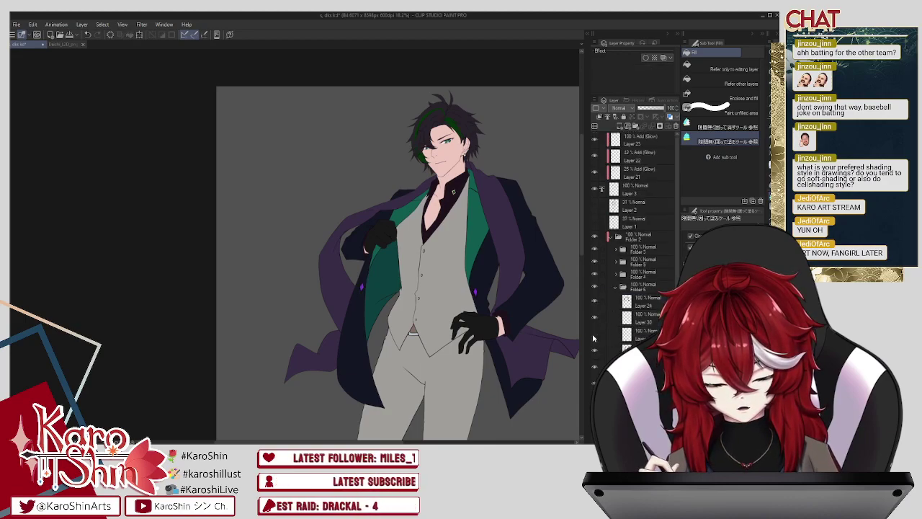
click(594, 331)
click(594, 351)
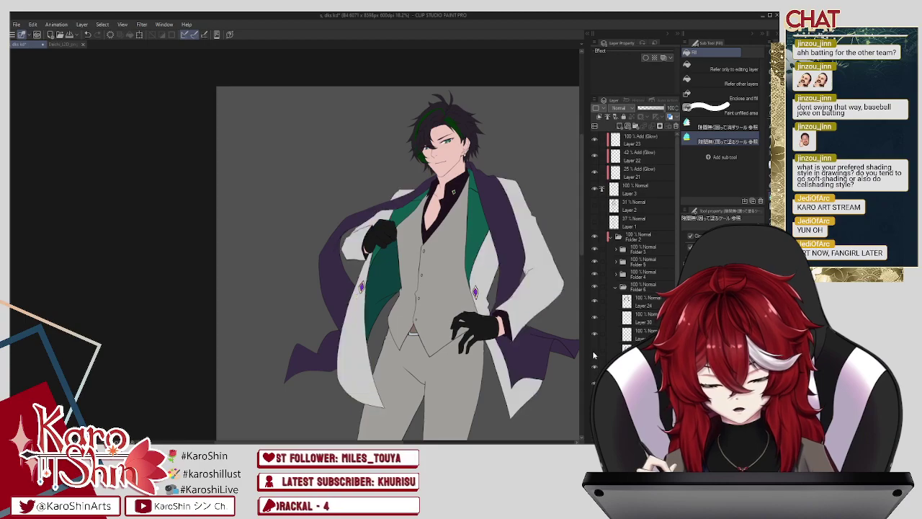
click(594, 353)
click(594, 352)
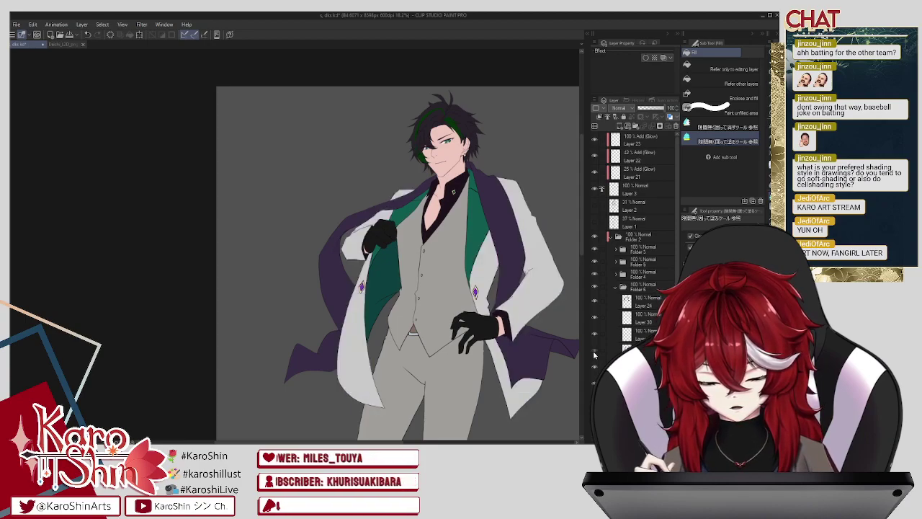
click(594, 352)
click(594, 369)
click(593, 369)
Step: Add a layer clipped to the green lapel layer, set its blending mode to Multiply, and choose the MICHIOU PEN
click(627, 367)
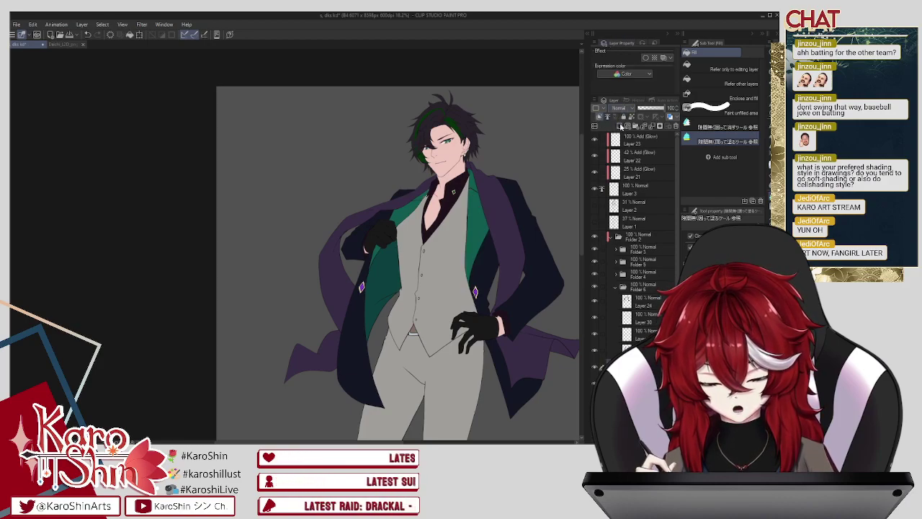
click(621, 108)
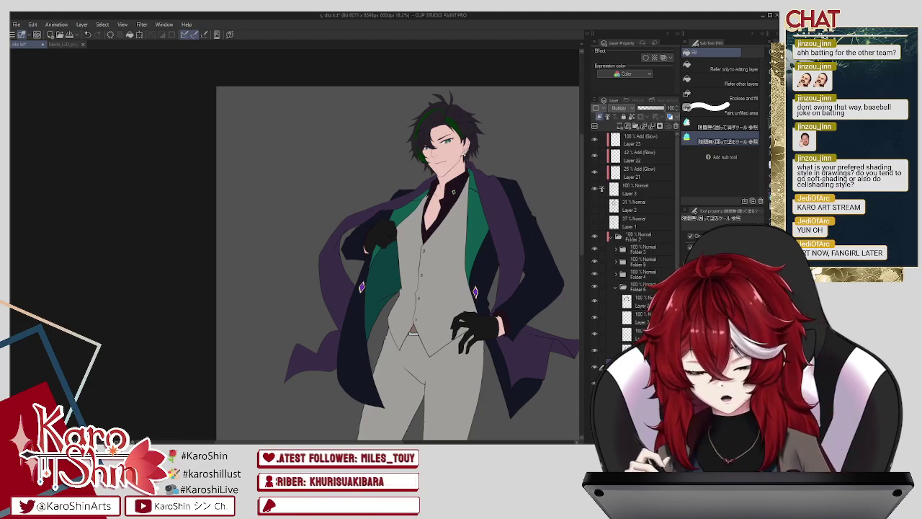
key(p)
click(749, 180)
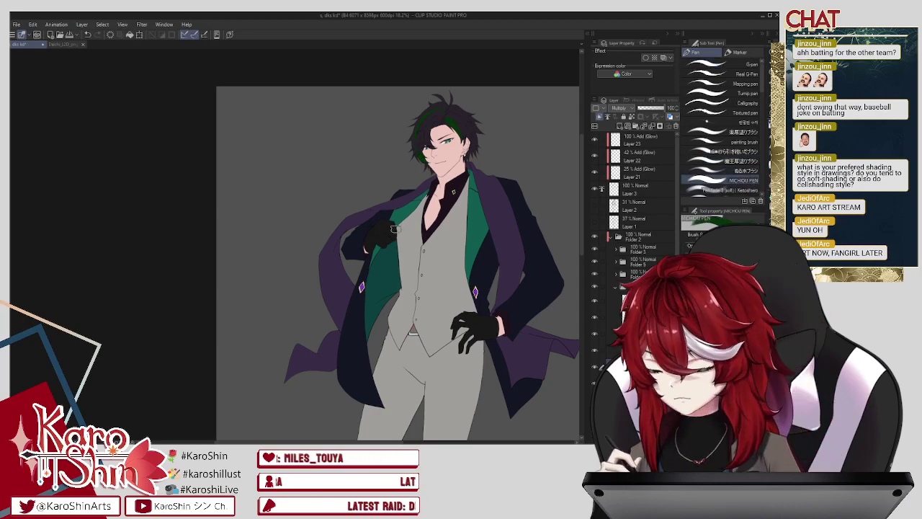
Step: Try drawing dark diagonal stripes along the green lapel beside the raised glove
scroll(412, 216, up, 2)
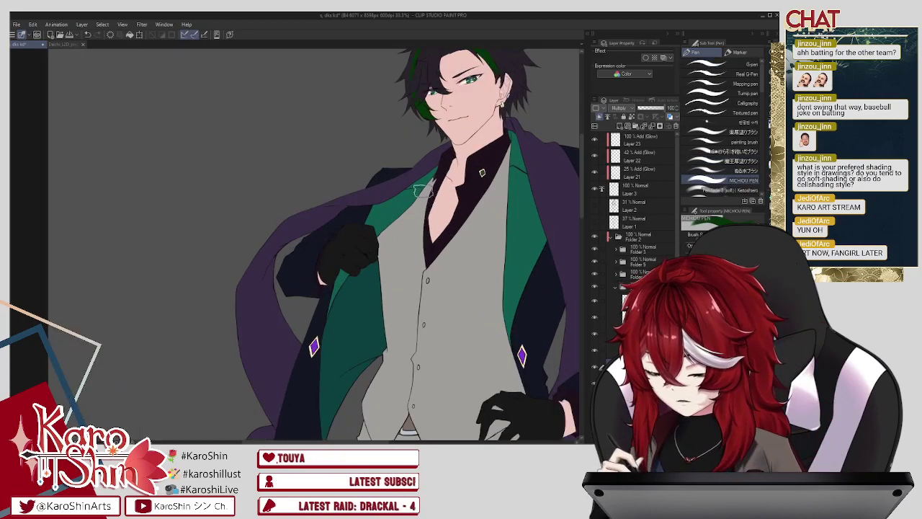
drag(431, 170, 372, 236)
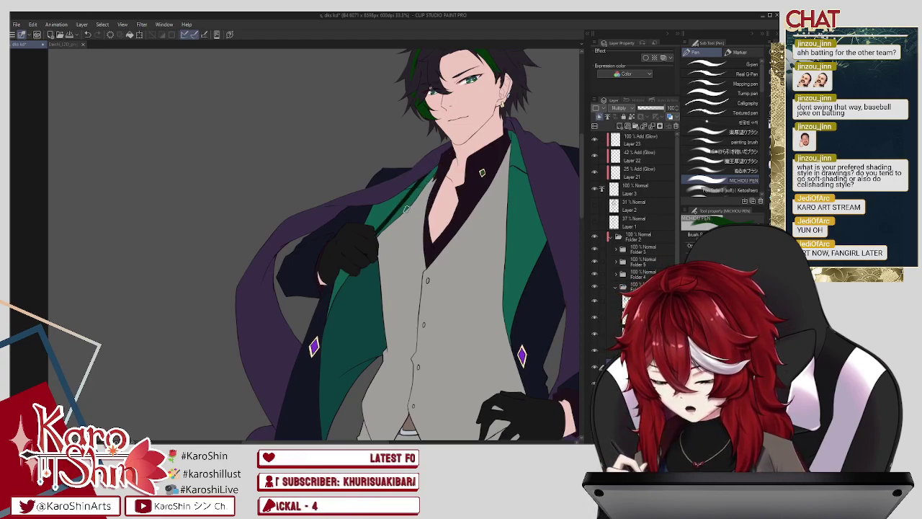
key(ctrl+z)
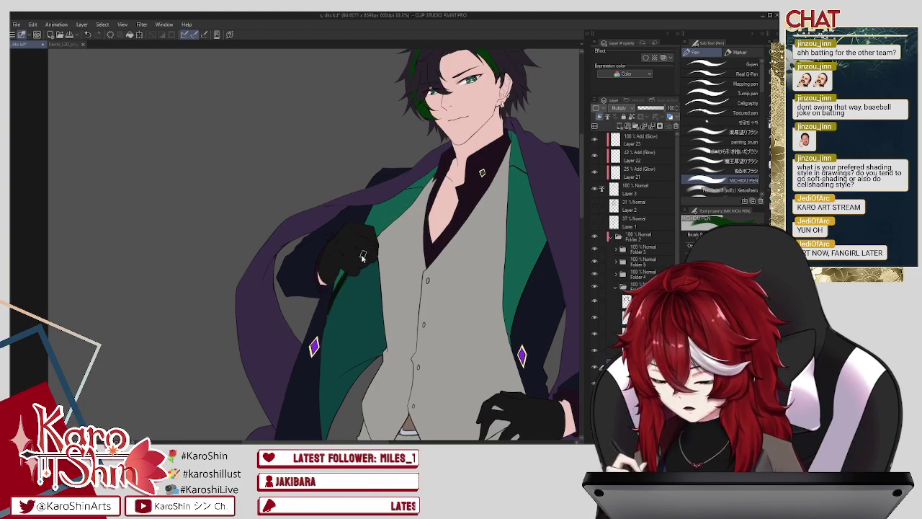
mouse_move(328, 303)
mouse_down()
mouse_move(440, 154)
mouse_move(366, 233)
mouse_up()
drag(382, 200, 365, 224)
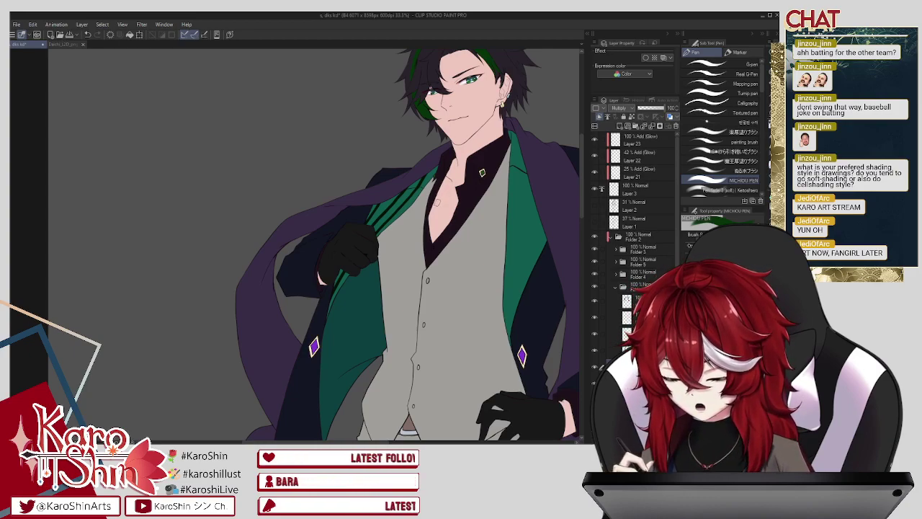
key(ctrl+z)
key(ctrl+z)
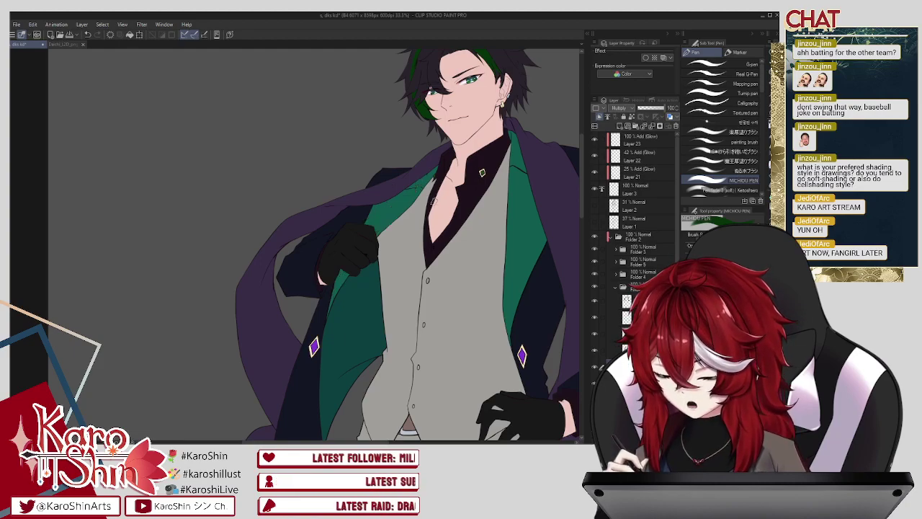
Step: Draw dark green stripes down both green coat lapels and lower the stripe layer's opacity to 40%
drag(436, 164, 377, 229)
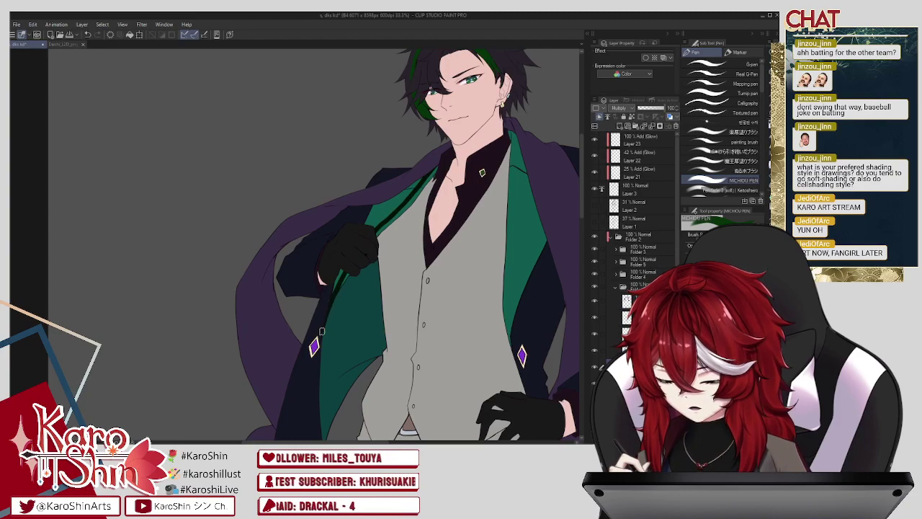
mouse_move(328, 292)
mouse_down()
mouse_move(413, 176)
mouse_move(357, 232)
mouse_up()
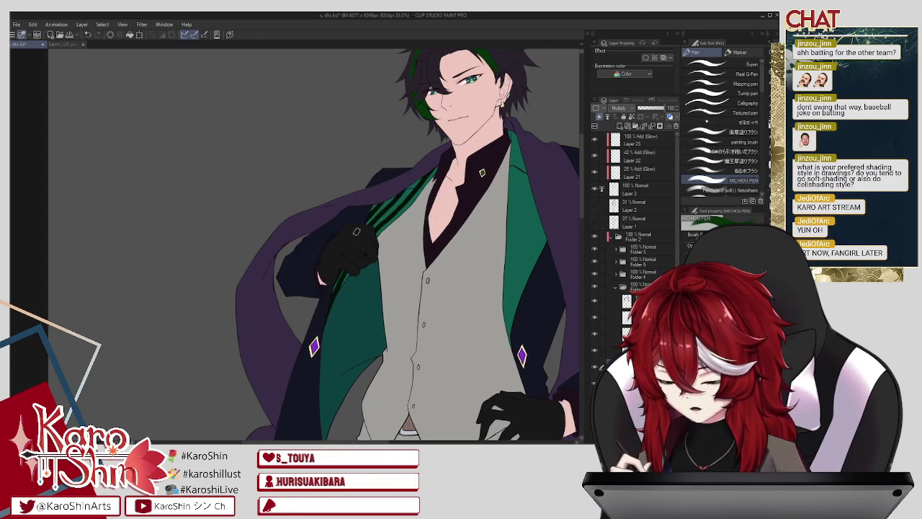
click(518, 154)
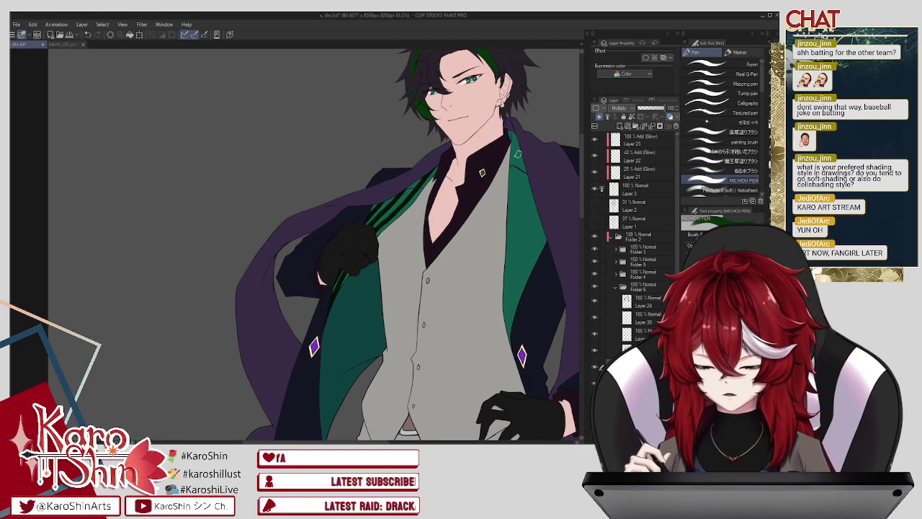
mouse_move(515, 131)
mouse_down()
mouse_move(506, 302)
mouse_move(514, 347)
mouse_up()
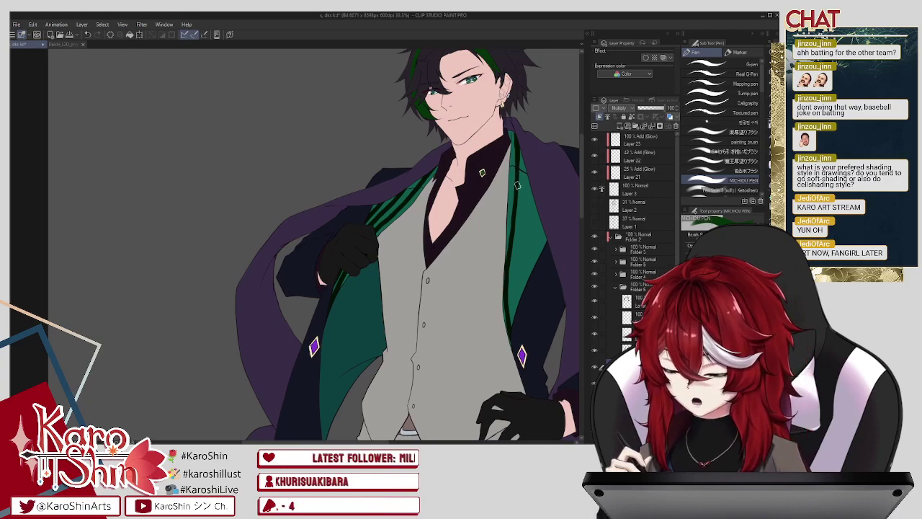
key(ctrl+z)
mouse_move(517, 128)
mouse_down()
mouse_move(510, 285)
mouse_move(518, 345)
mouse_move(535, 148)
mouse_move(537, 289)
mouse_up()
drag(542, 209, 538, 275)
drag(530, 178, 520, 312)
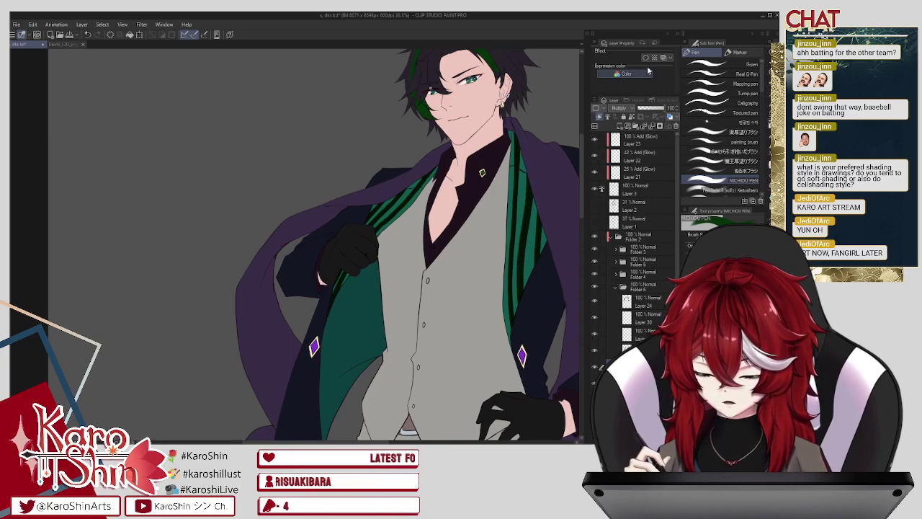
click(653, 108)
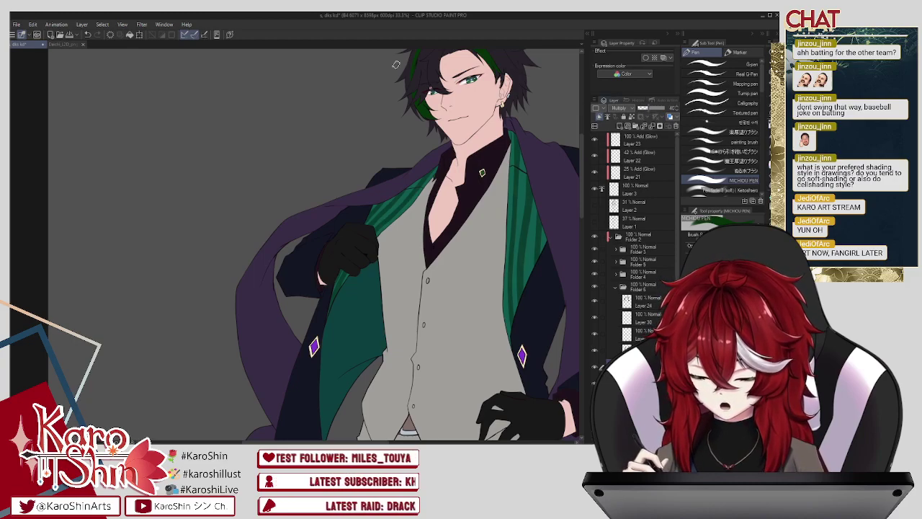
Step: Check the lapels on the reference image, clear the drawn stripes and restore the layer's full opacity
click(69, 44)
drag(585, 347, 584, 168)
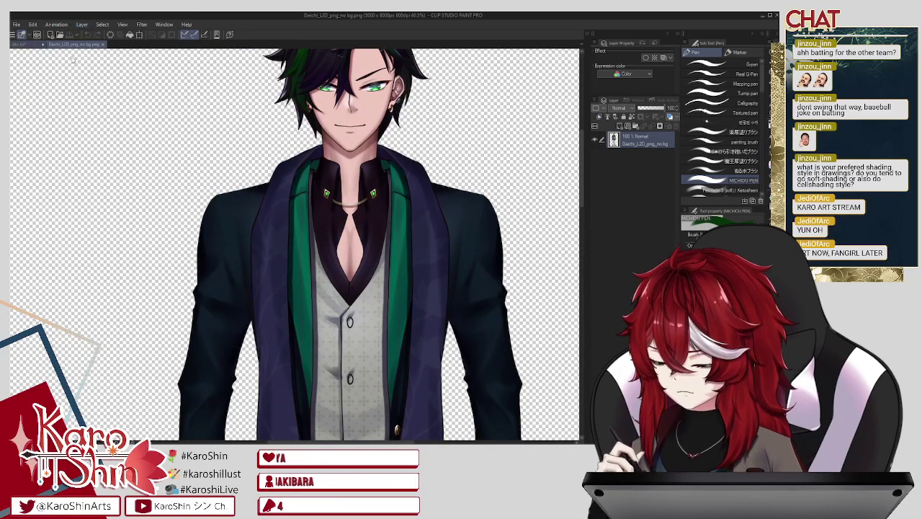
click(33, 44)
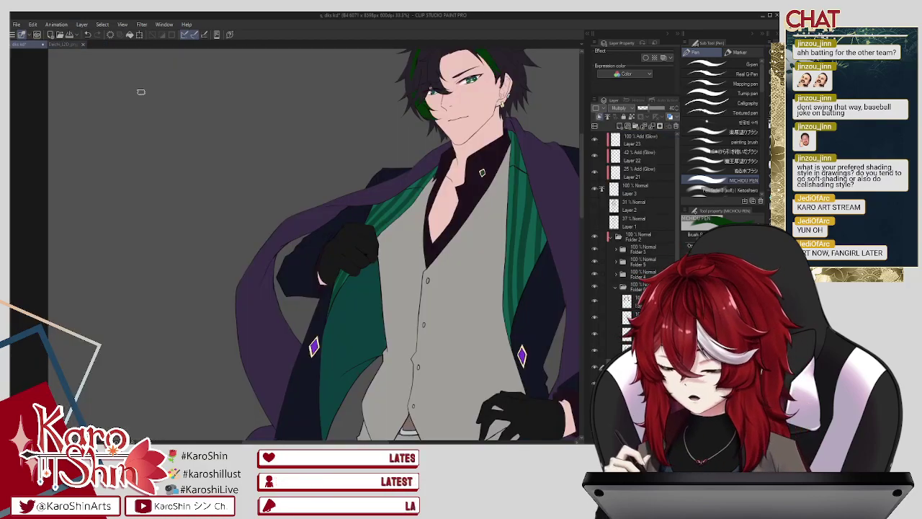
key(ctrl+z)
drag(651, 109, 694, 105)
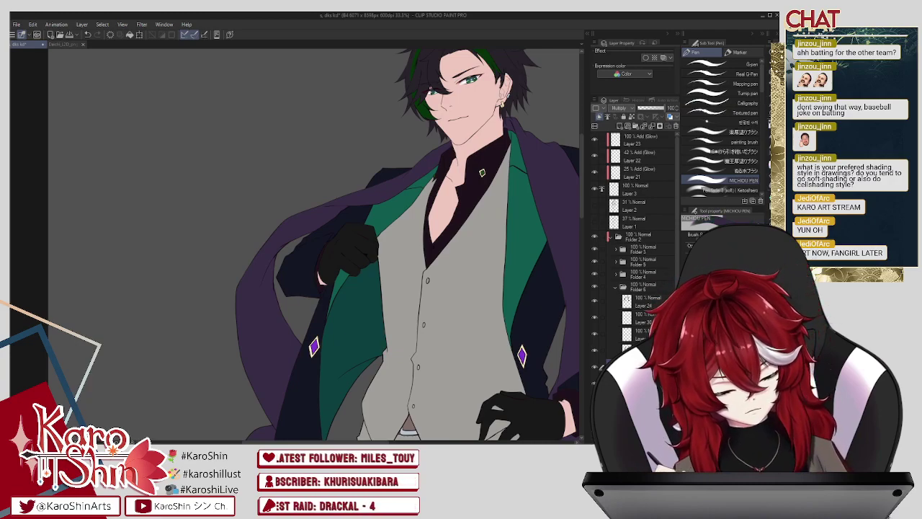
Step: Draw dark navy stripes down both green coat lapels, undoing the fill that covers them
drag(516, 132, 512, 350)
drag(528, 151, 520, 299)
drag(539, 183, 530, 321)
drag(547, 212, 541, 287)
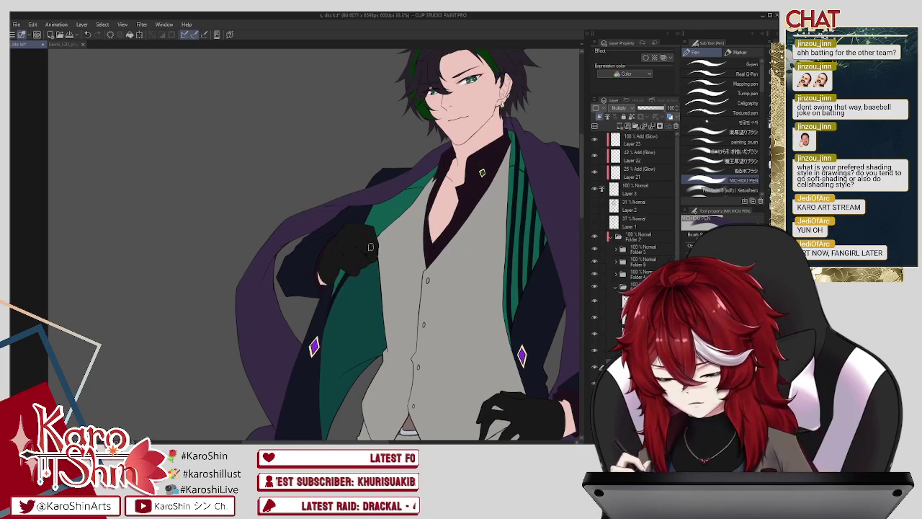
mouse_move(424, 168)
mouse_down()
mouse_move(366, 238)
mouse_move(323, 310)
mouse_up()
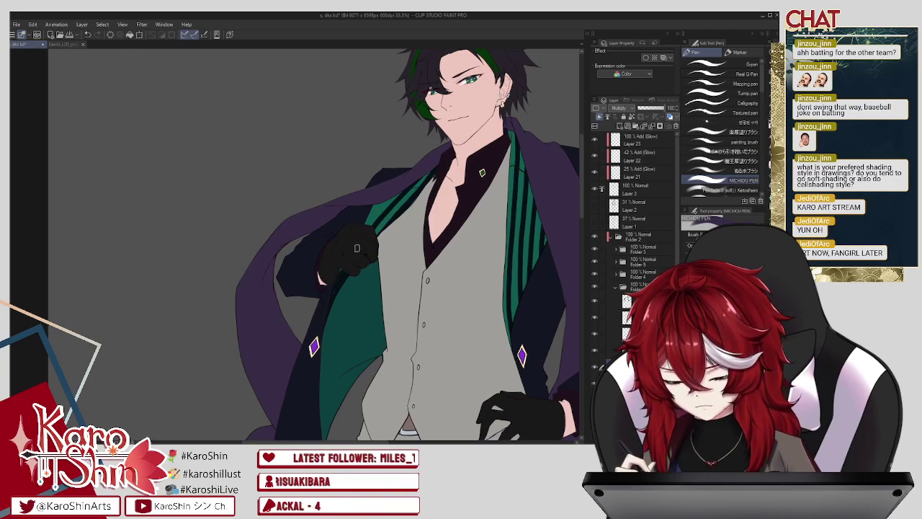
key(Delete)
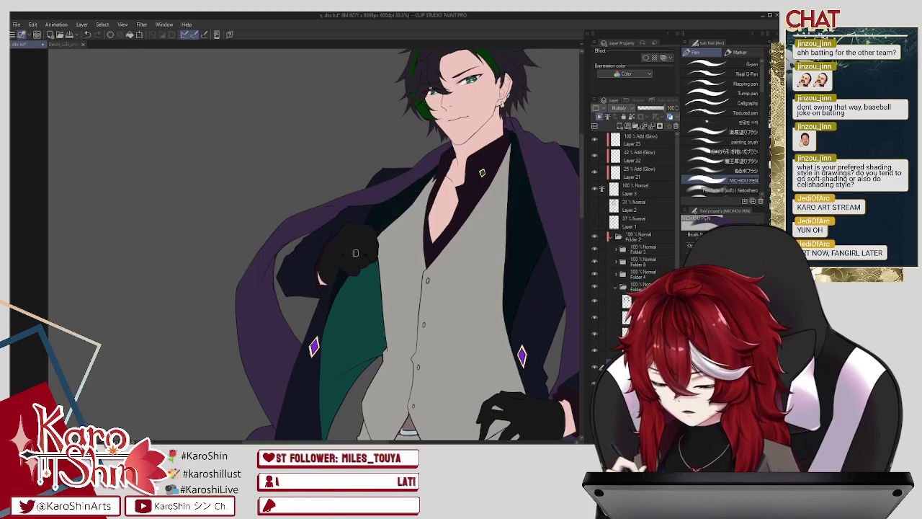
key(ctrl+y)
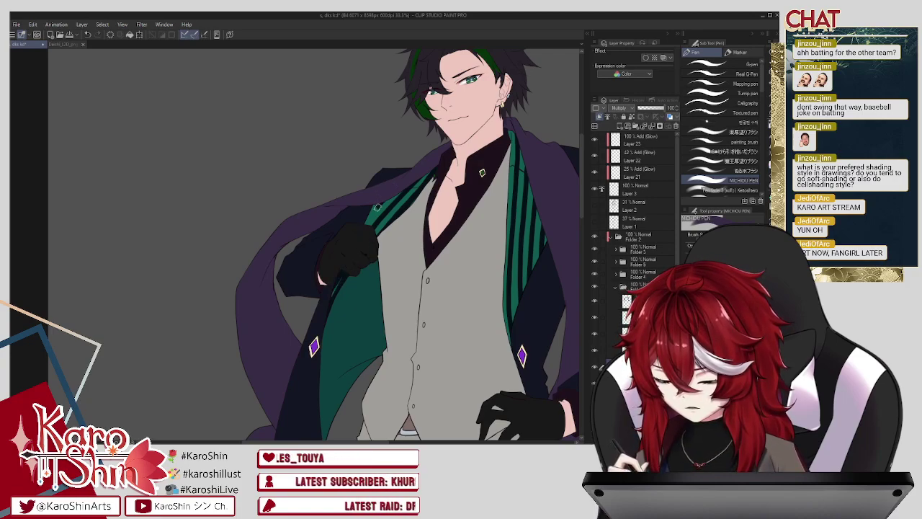
Step: Lower the lapel stripe layer's opacity to about 21% and select Layer 24 in Folder 6
click(652, 109)
drag(656, 108, 647, 109)
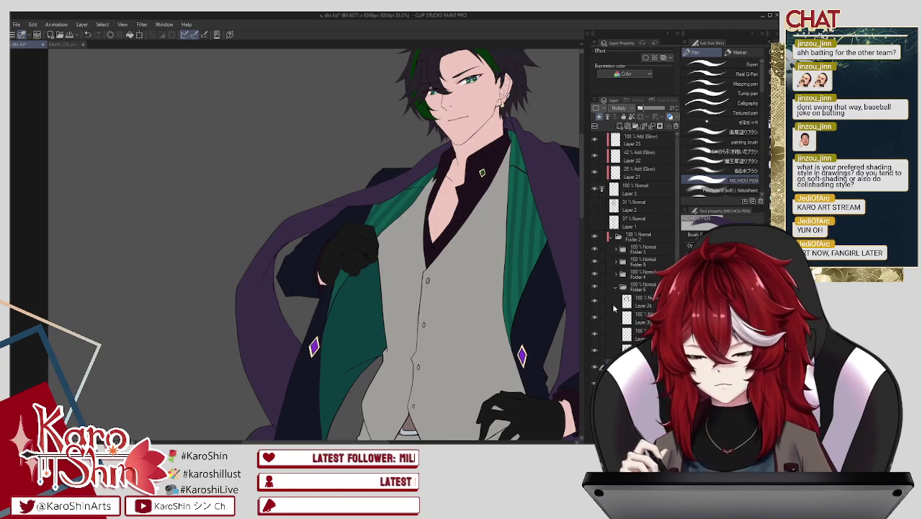
click(624, 299)
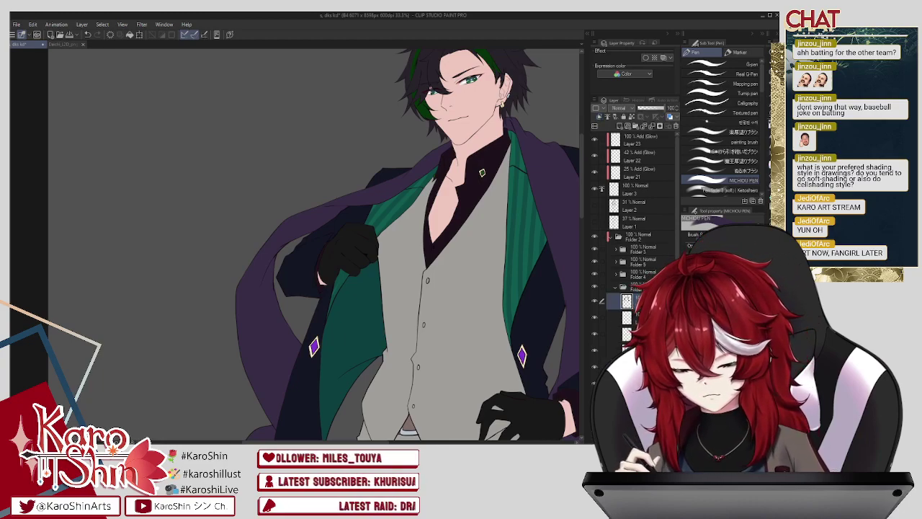
Step: Try the downloaded peony pattern 中華模様_牡丹2 over the clothing and delete its layer
click(589, 34)
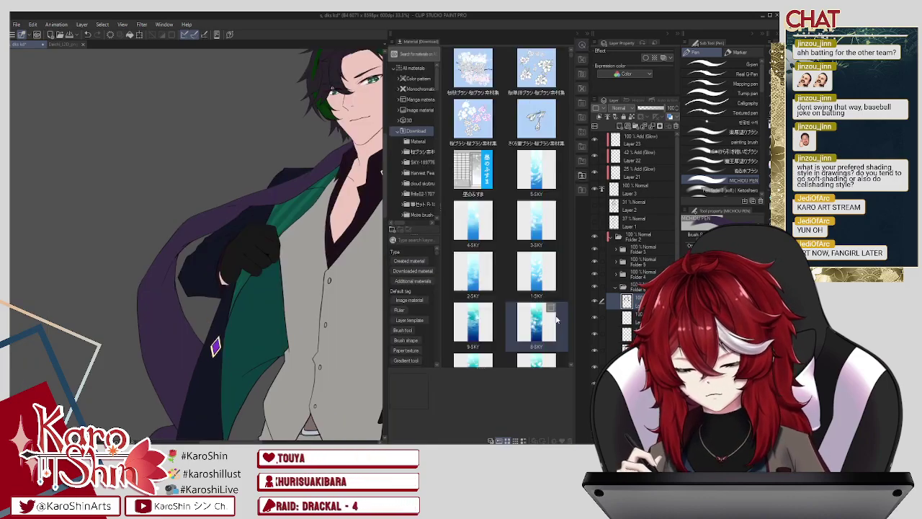
scroll(511, 297, down, 3)
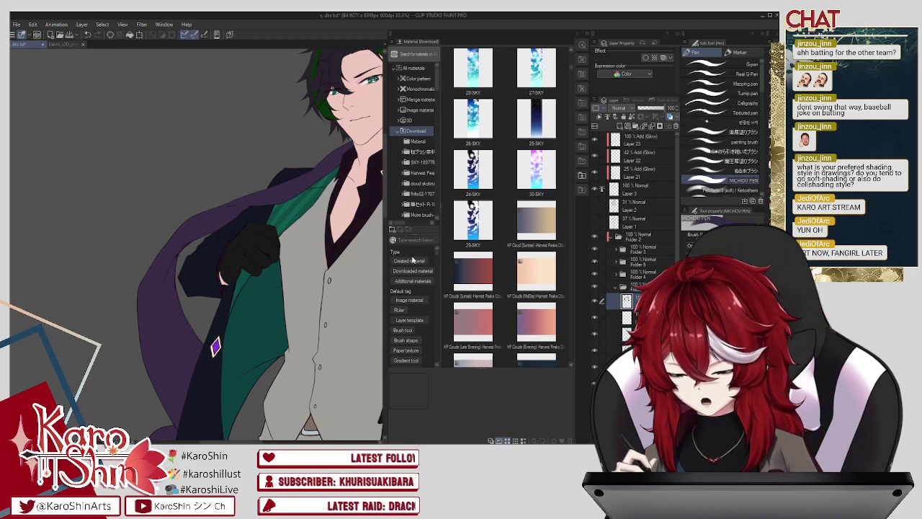
scroll(519, 271, down, 5)
scroll(519, 270, down, 8)
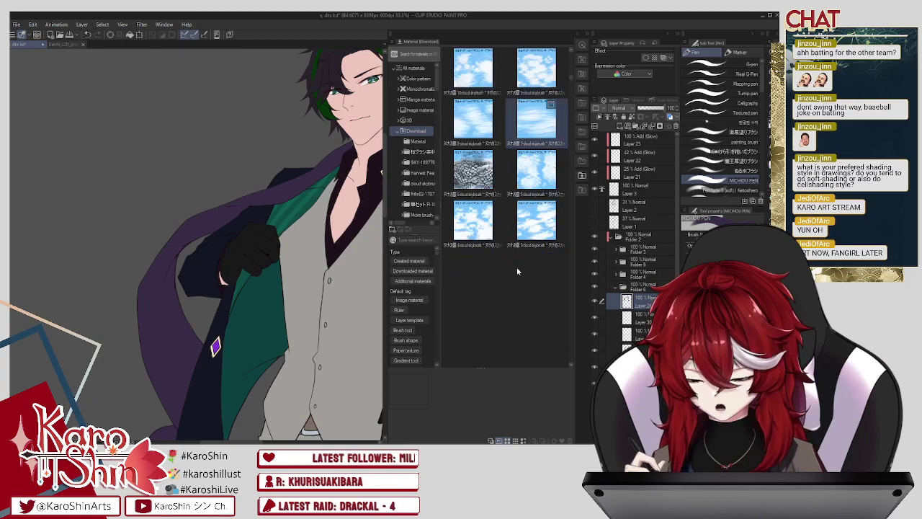
scroll(518, 271, down, 8)
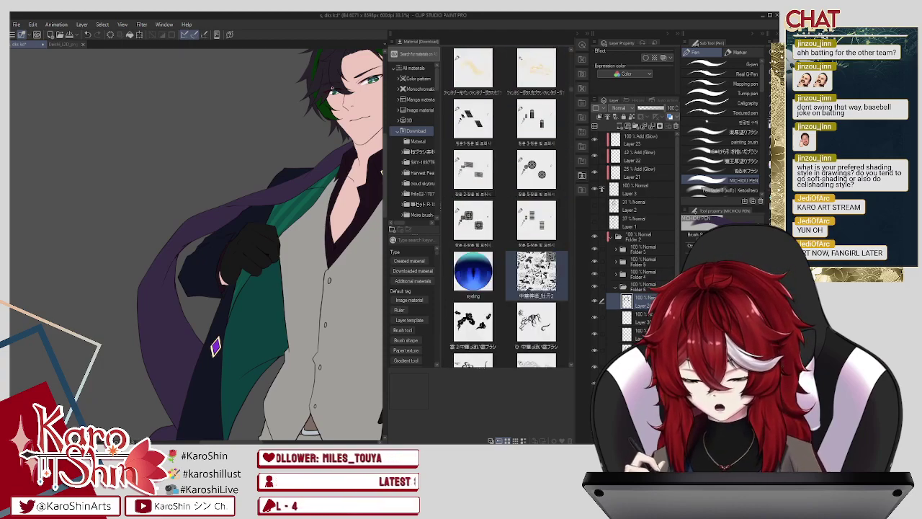
click(550, 281)
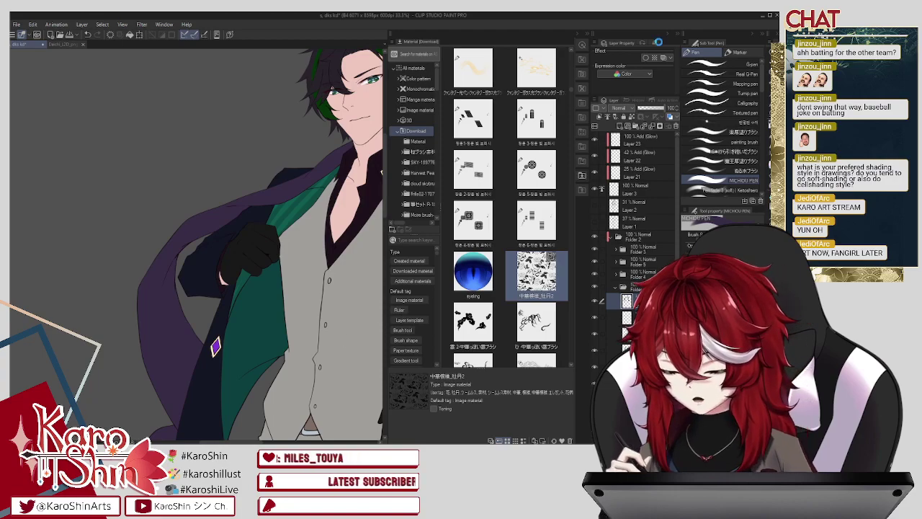
click(586, 35)
scroll(505, 322, down, 3)
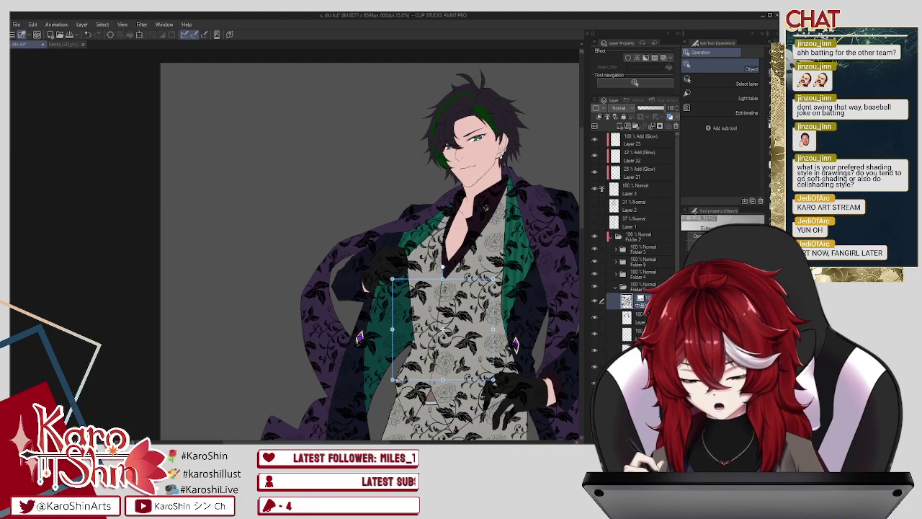
click(676, 126)
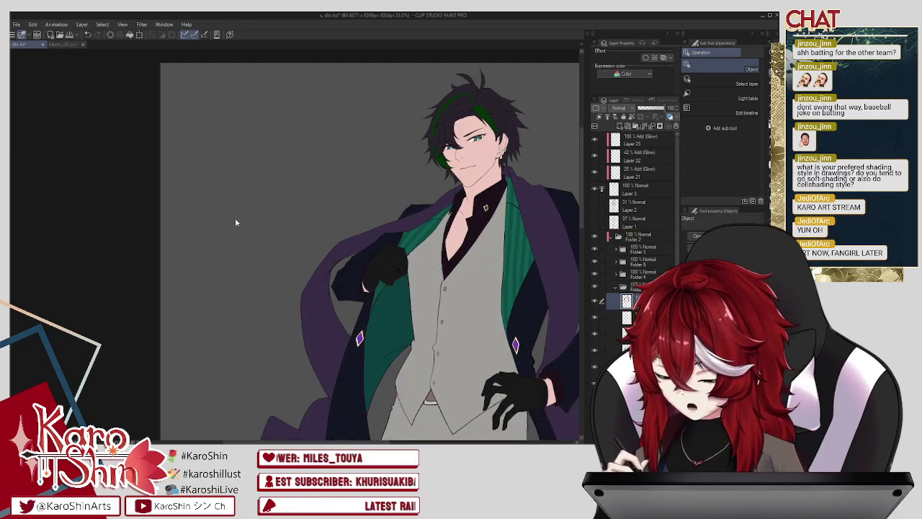
Step: Browse the downloaded materials for another pattern that could suit the purple scarf
click(587, 35)
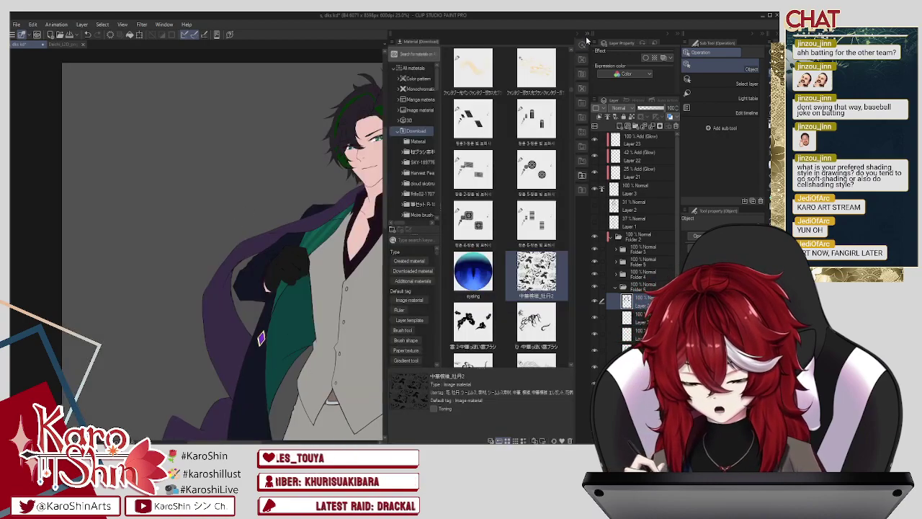
scroll(490, 303, down, 10)
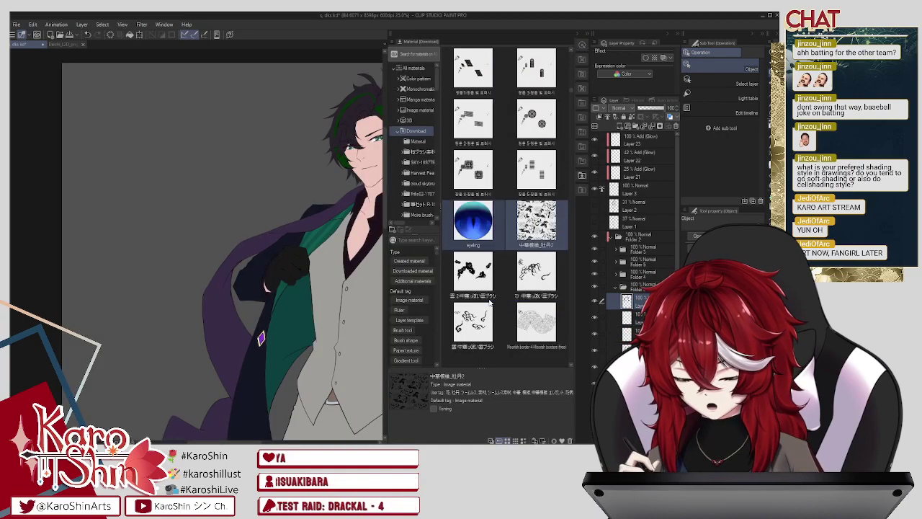
scroll(490, 302, down, 10)
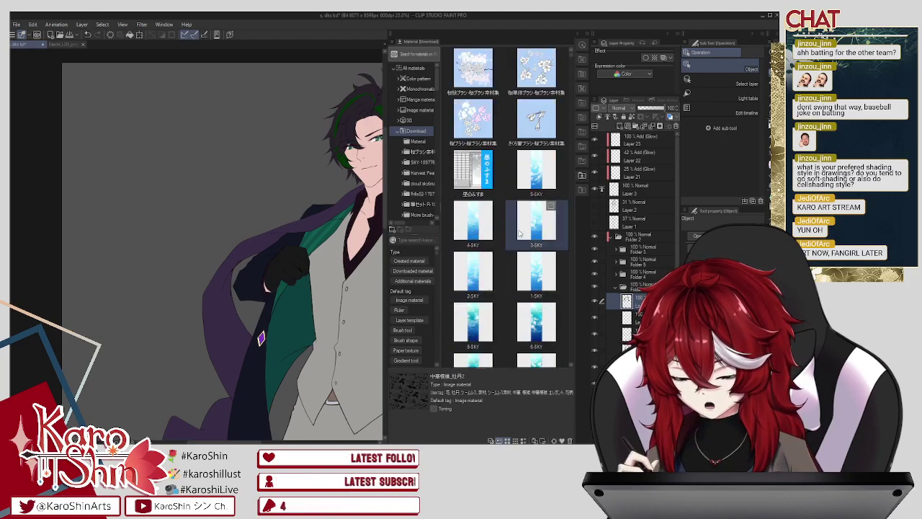
click(588, 35)
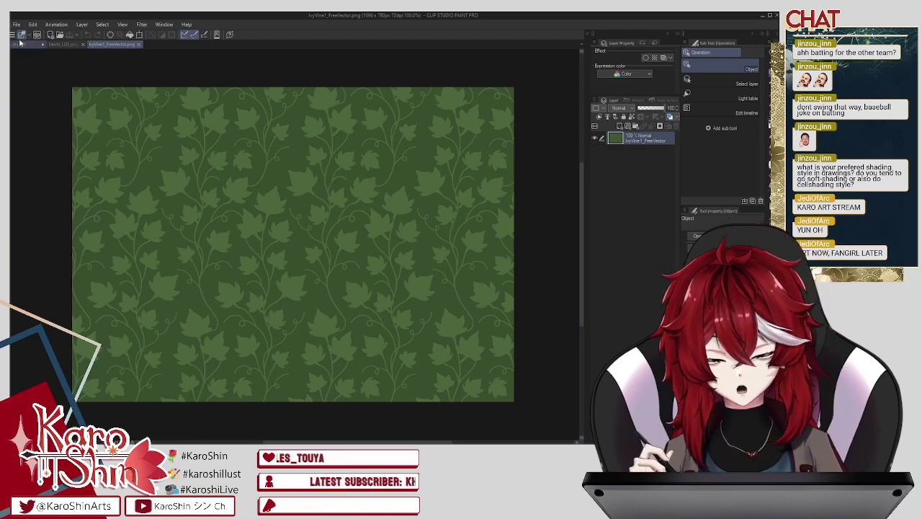
Step: Close the IvyVine1_FreeVector image, bring its pattern into the character illustration and clip it to the purple scarf layer
click(139, 44)
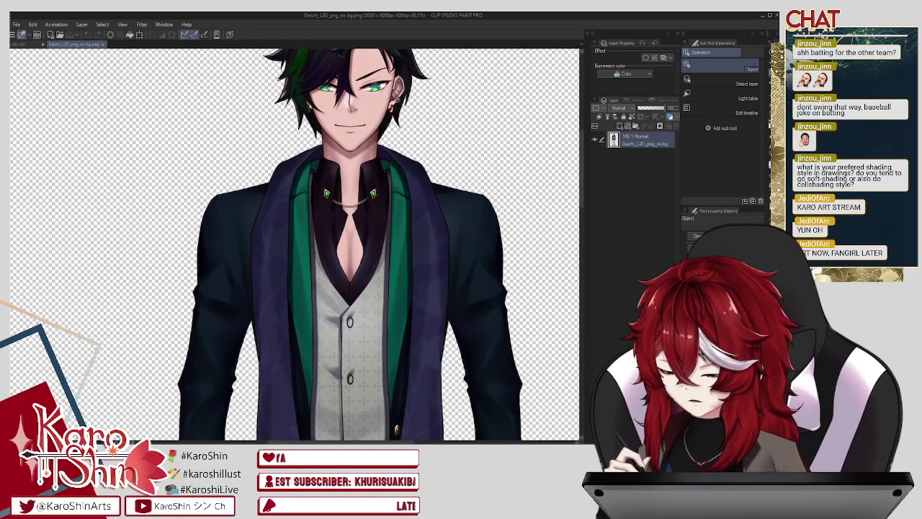
click(21, 44)
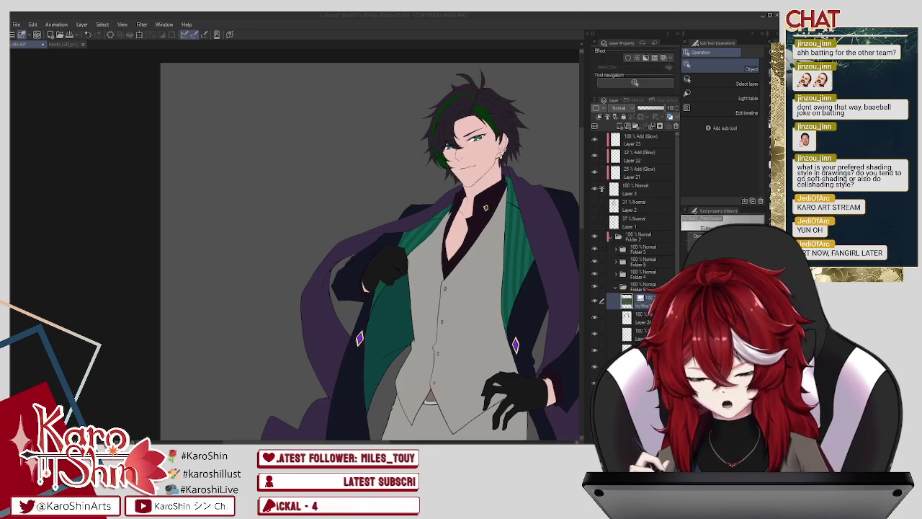
click(598, 119)
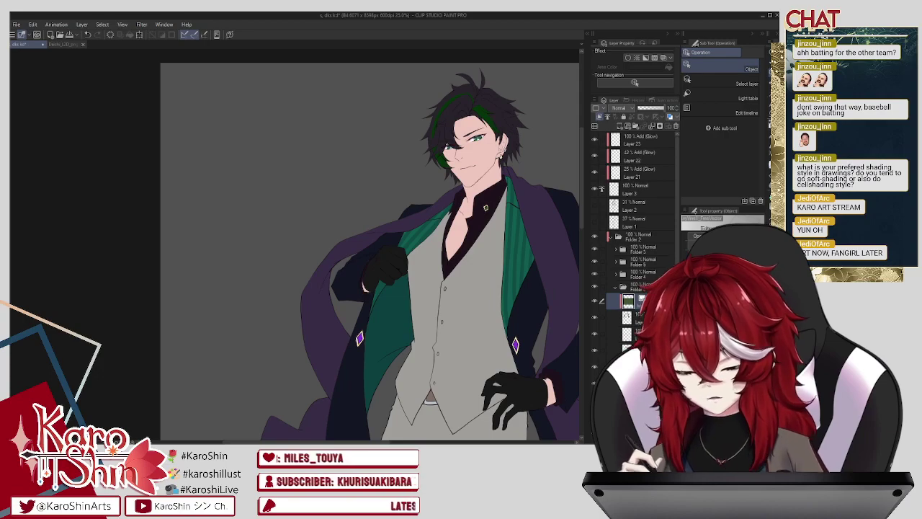
Step: Enlarge the ivy pattern image until it covers the whole scarf, from the neck down to both loose ends
scroll(292, 173, down, 1)
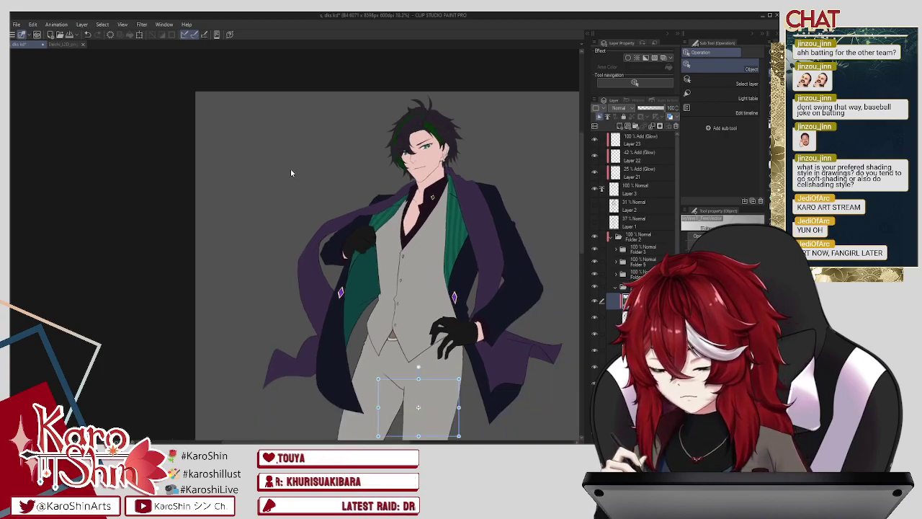
scroll(291, 173, down, 1)
drag(443, 357, 558, 184)
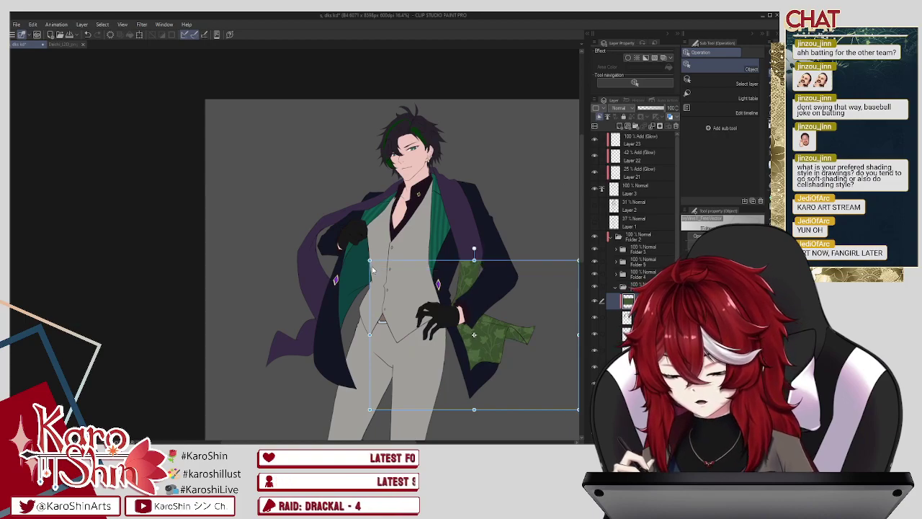
drag(369, 261, 219, 153)
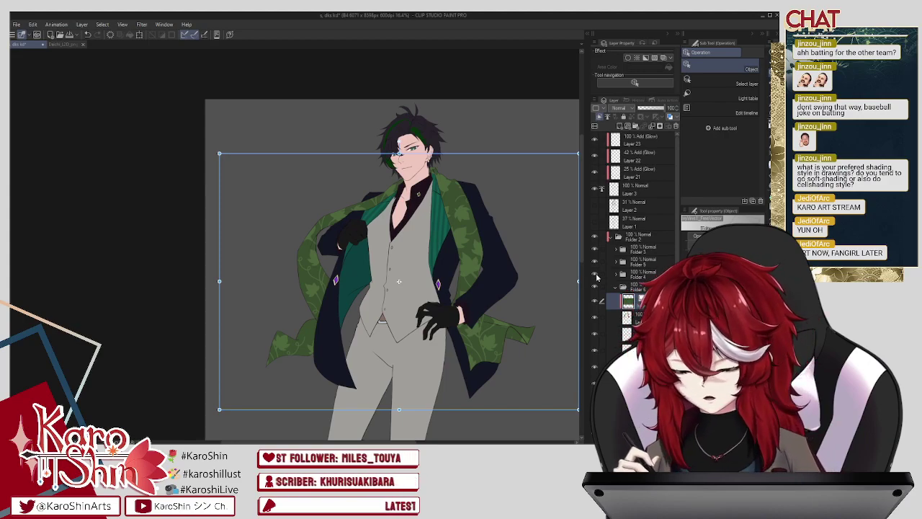
Step: Try several blending modes on the ivy pattern layer, settle on Brightness and lower its opacity to about 51%
click(629, 212)
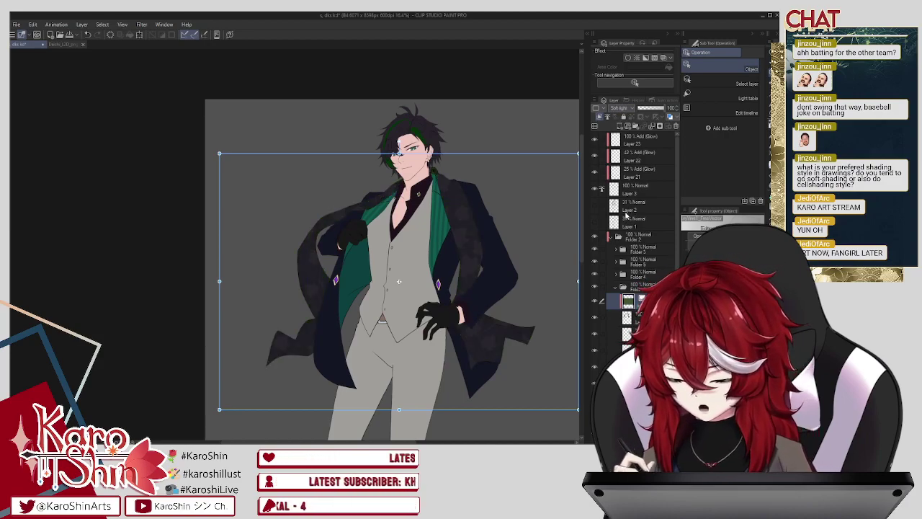
click(621, 109)
click(622, 172)
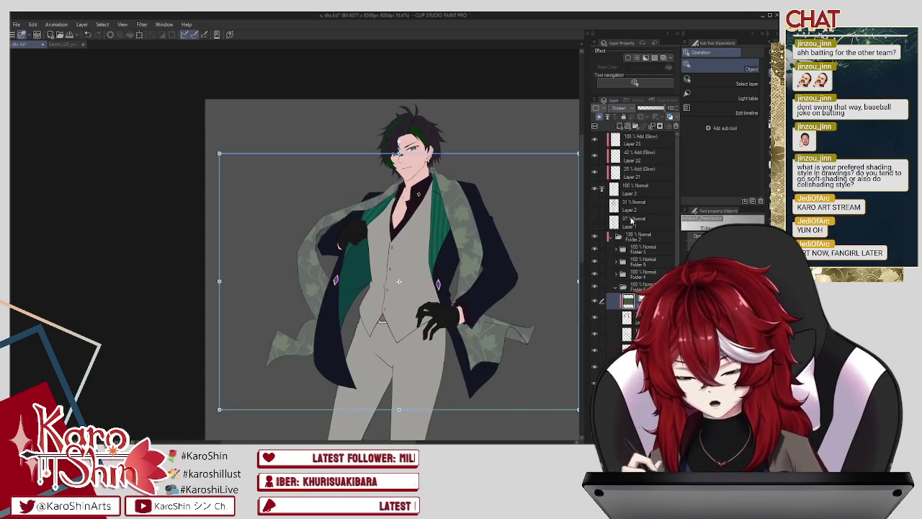
click(628, 301)
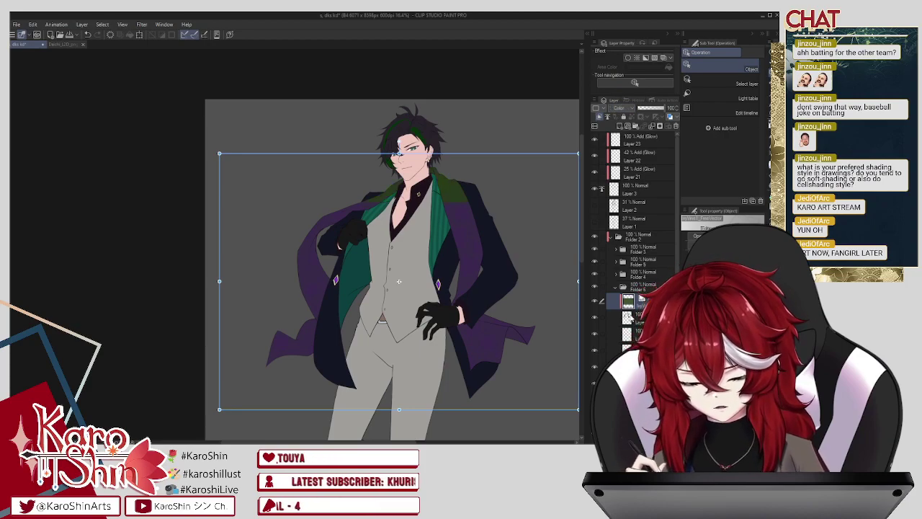
key(Down)
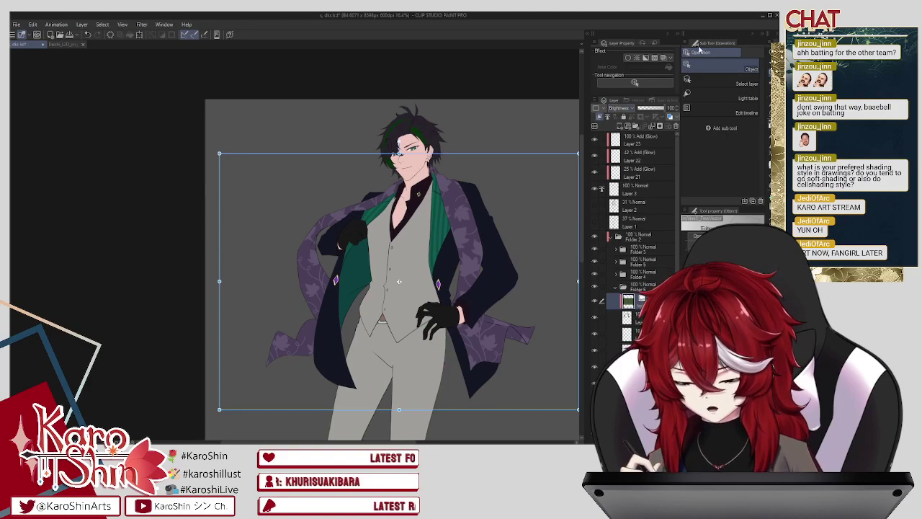
click(652, 108)
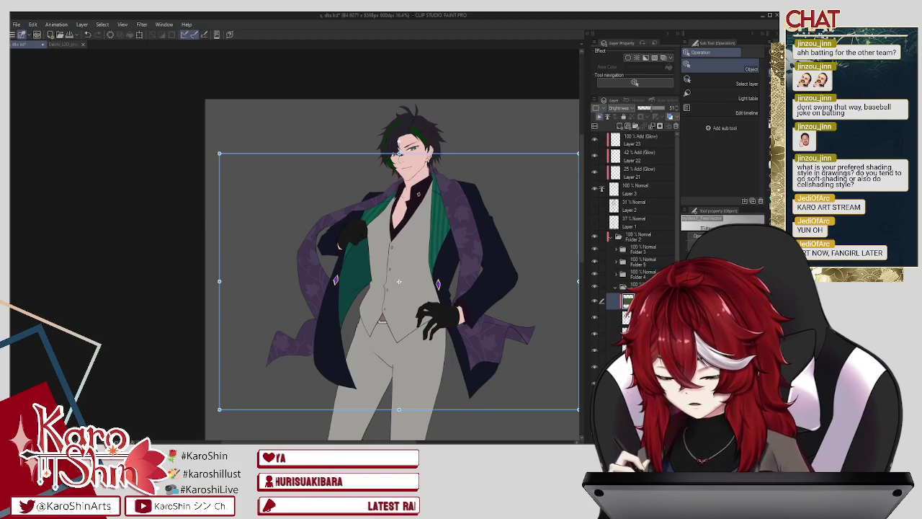
Step: Collapse the scarf's layer folder and select a clothing layer in the folder below it
click(618, 286)
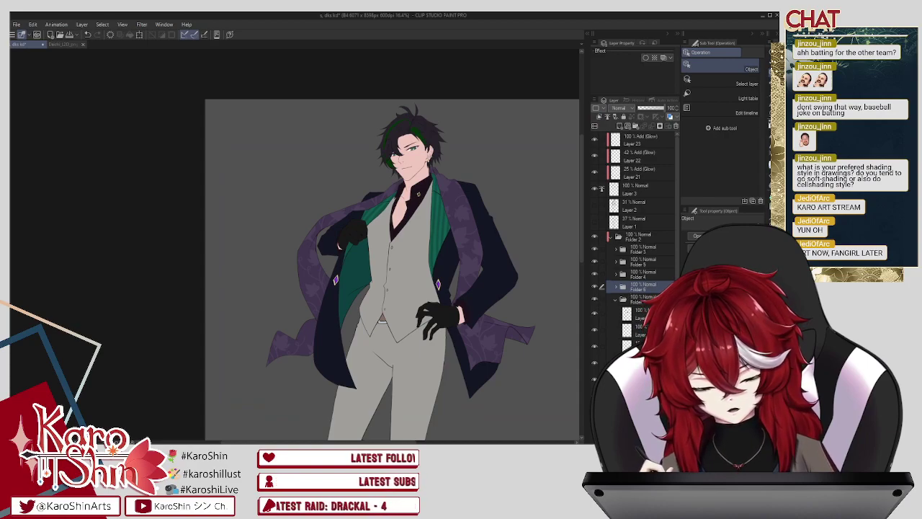
click(634, 362)
click(594, 380)
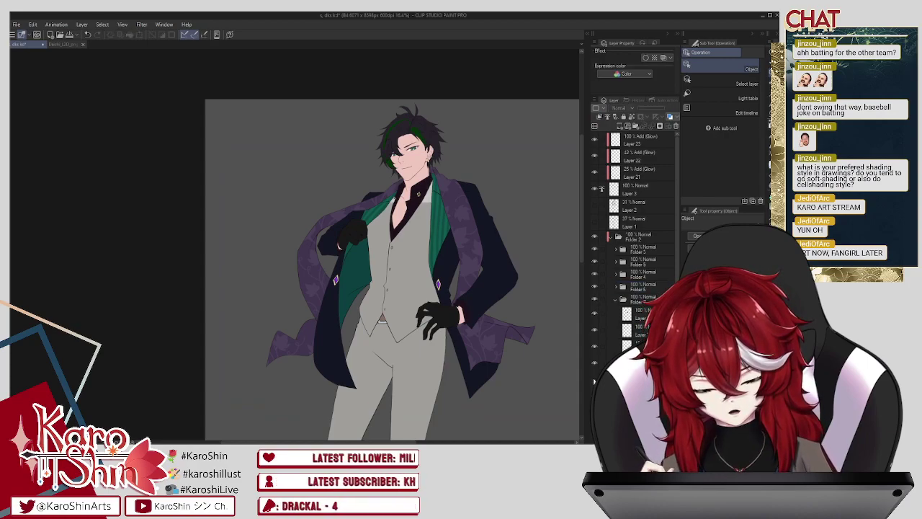
click(594, 380)
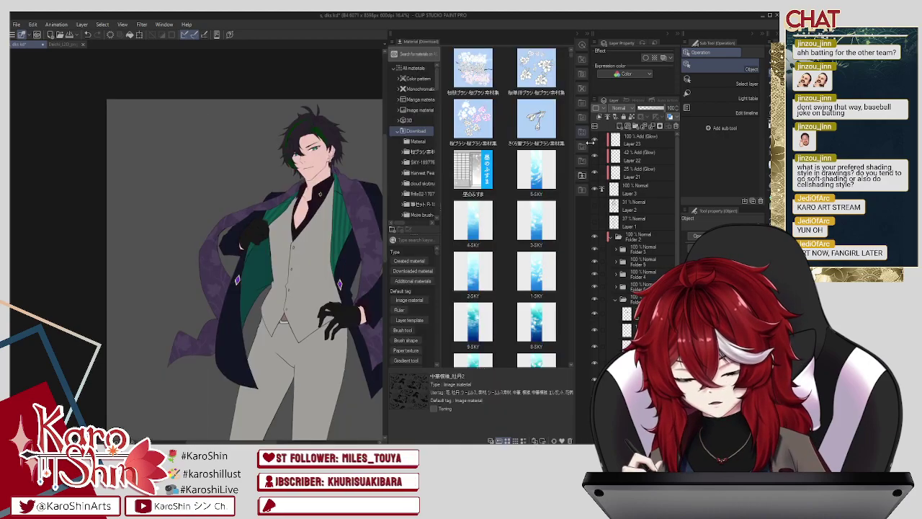
Step: Find the Flower Wheel pattern among the downloaded materials, compare with the reference image, and place it over the grey vest
click(590, 36)
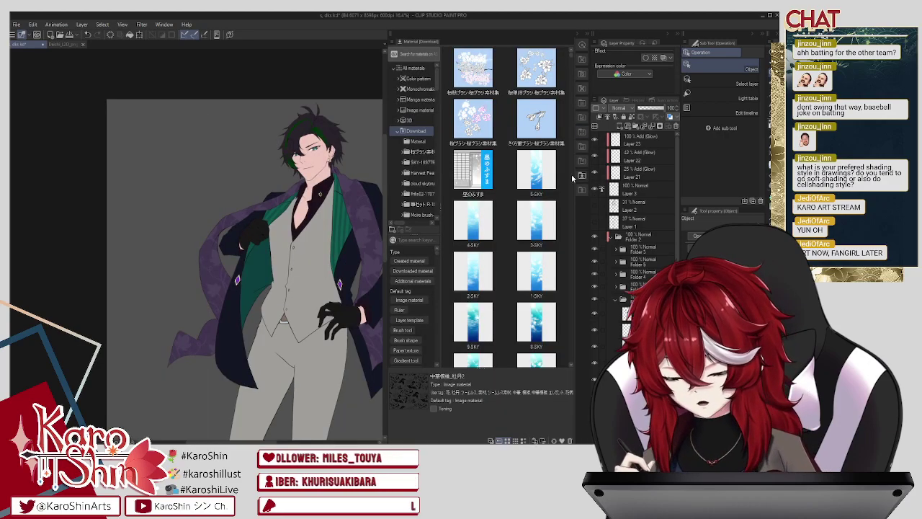
scroll(514, 183, down, 10)
scroll(514, 183, down, 10)
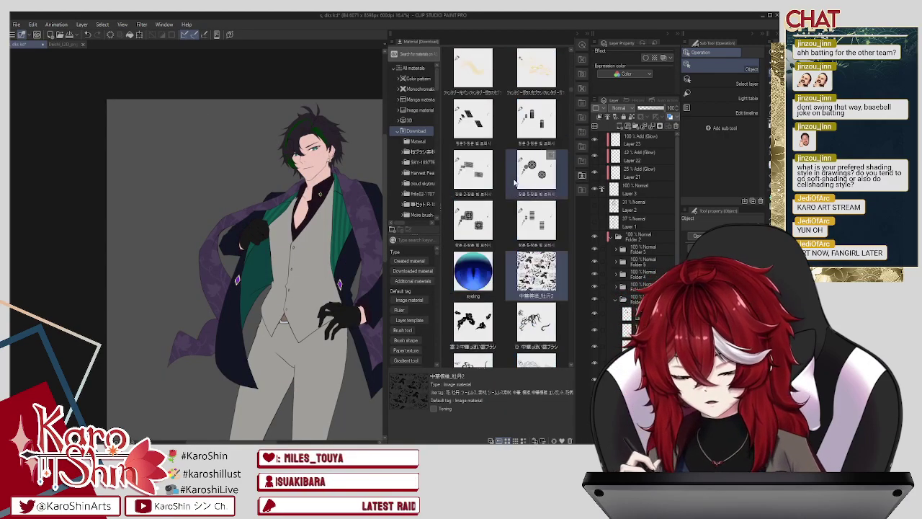
scroll(515, 183, down, 5)
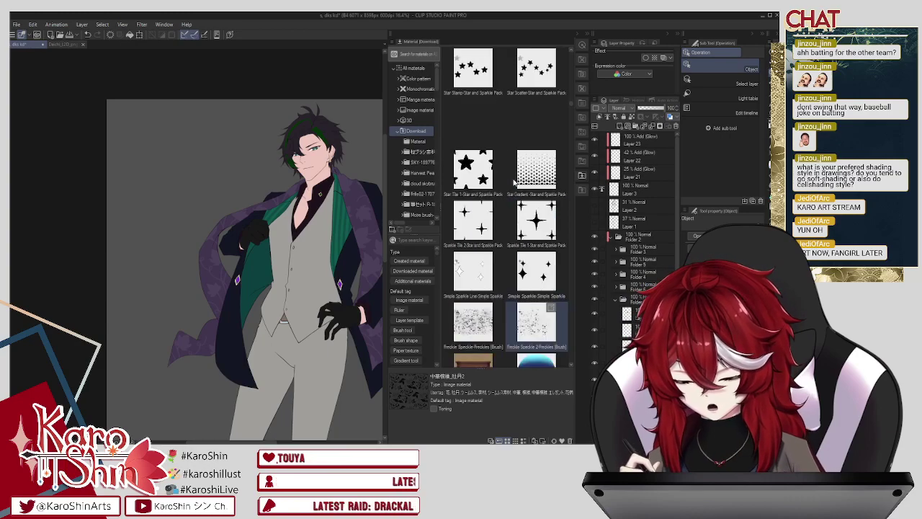
scroll(515, 183, down, 10)
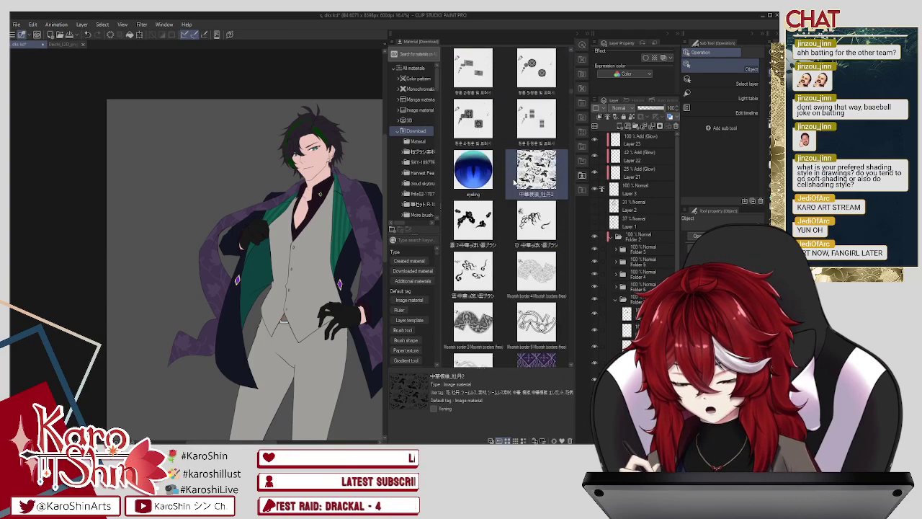
scroll(515, 183, down, 4)
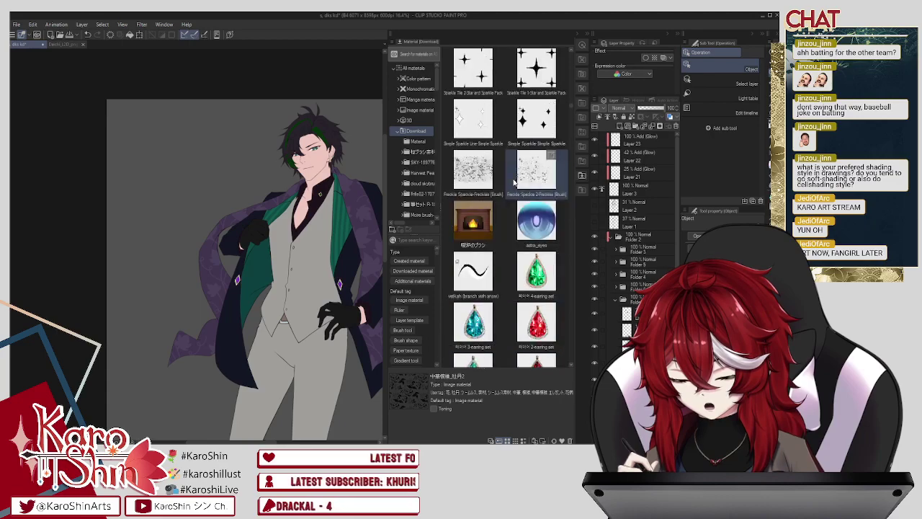
scroll(515, 183, down, 10)
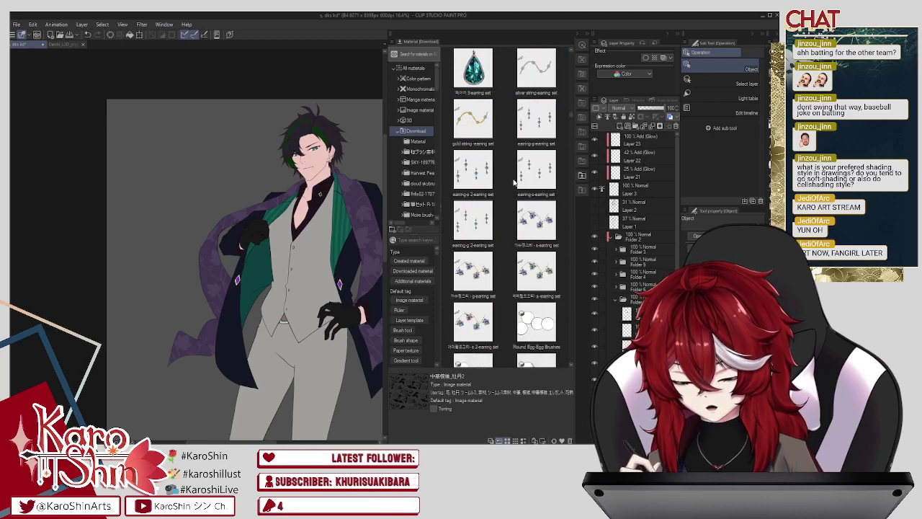
scroll(514, 183, down, 4)
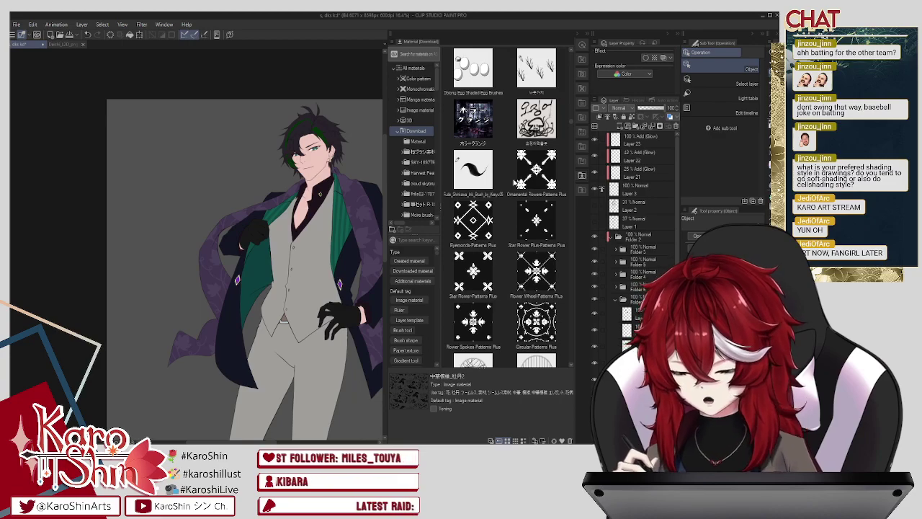
click(68, 44)
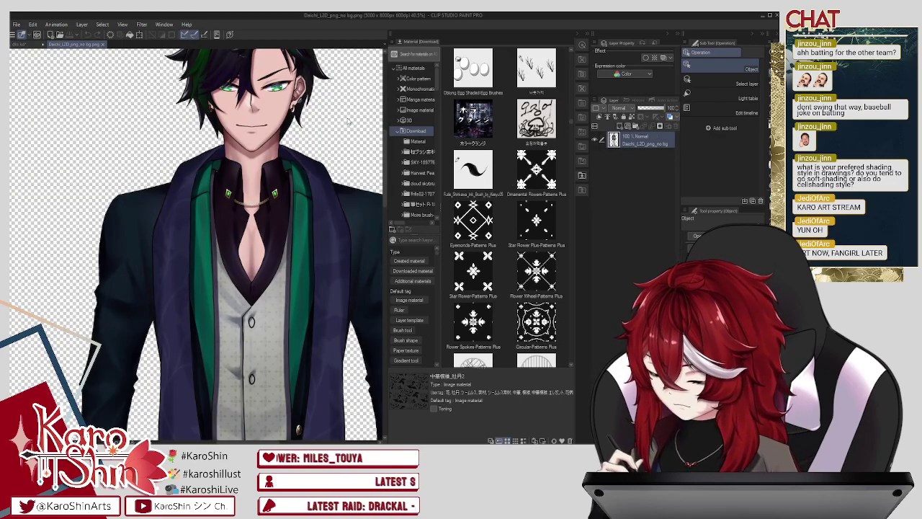
click(34, 45)
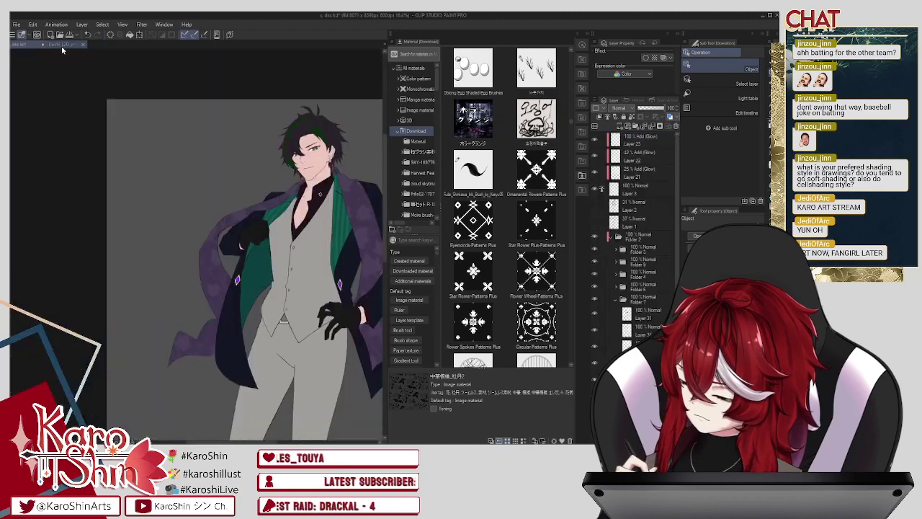
click(536, 272)
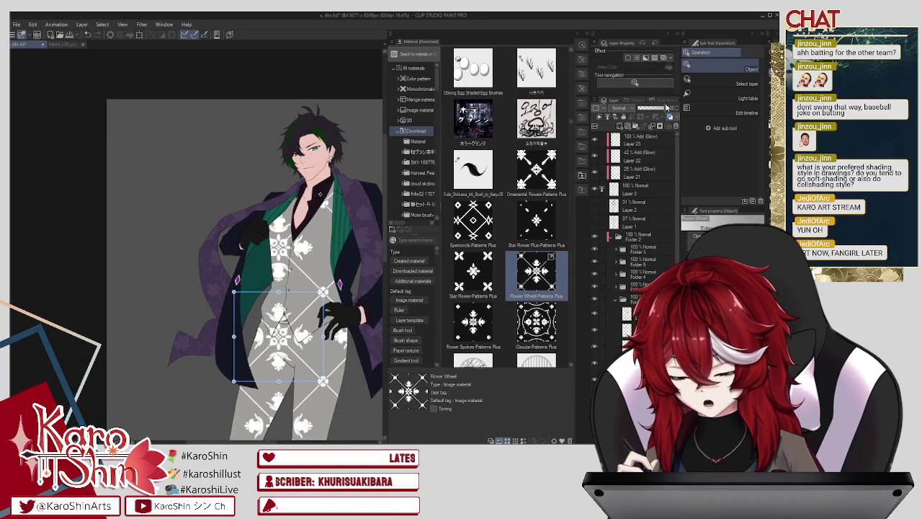
click(589, 36)
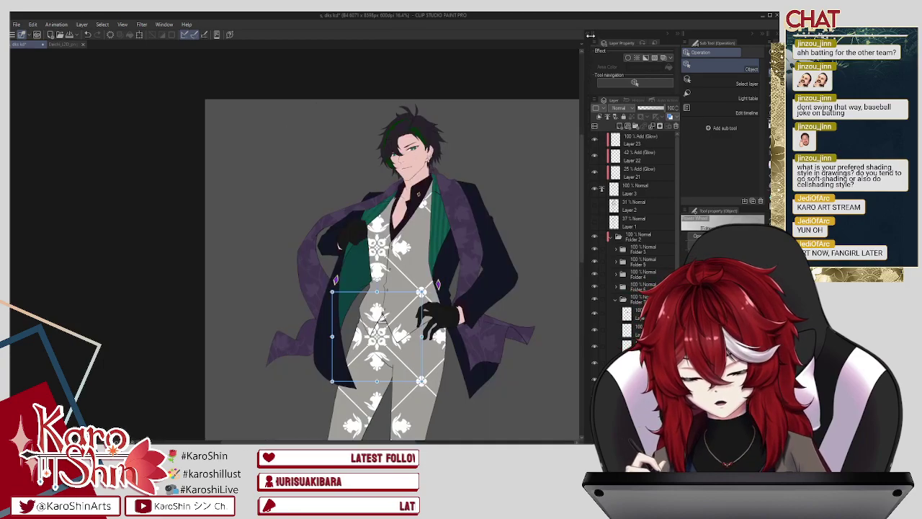
Step: Shrink the Flower Wheel pattern into a fine, dense repeat across the vest and recolour it green
drag(421, 292, 336, 376)
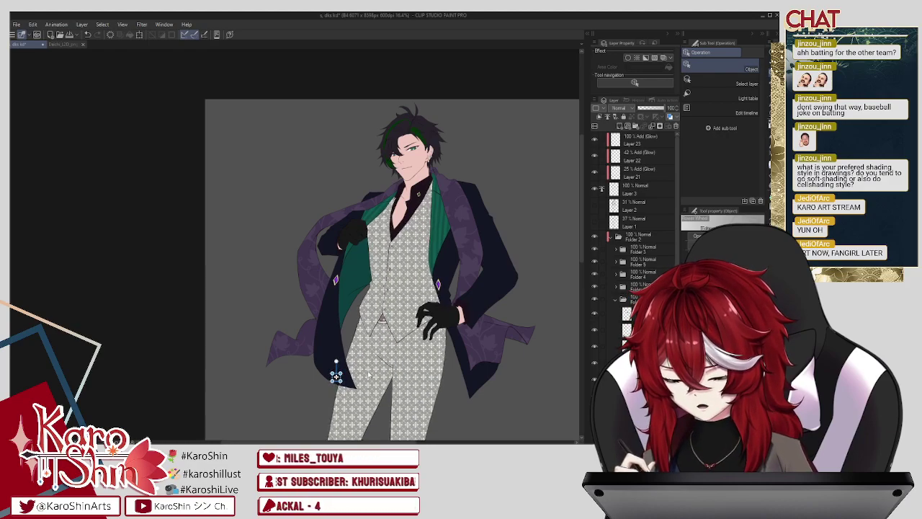
key(Return)
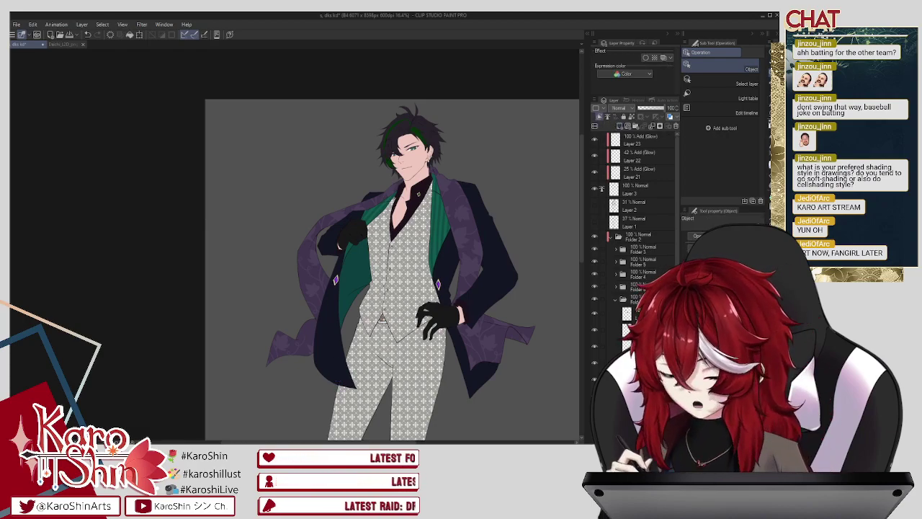
key(alt+Delete)
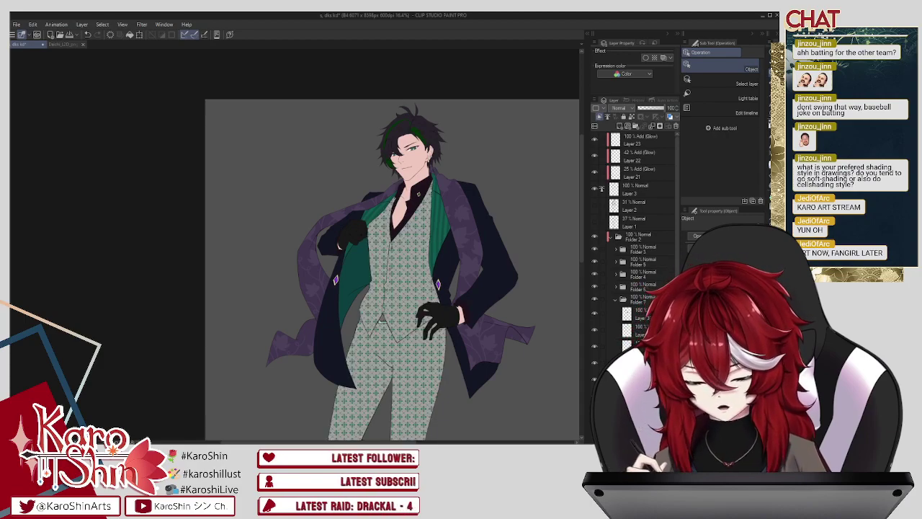
key(ctrl+t)
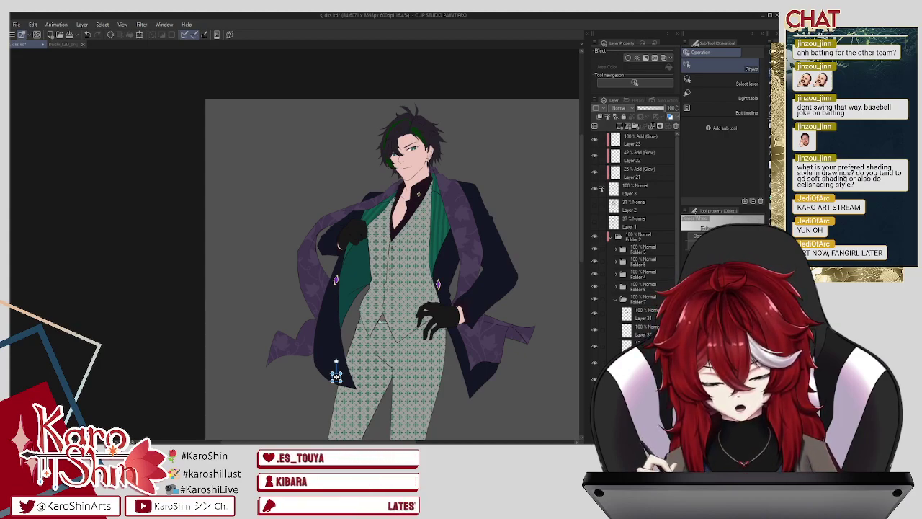
key(ctrl+z)
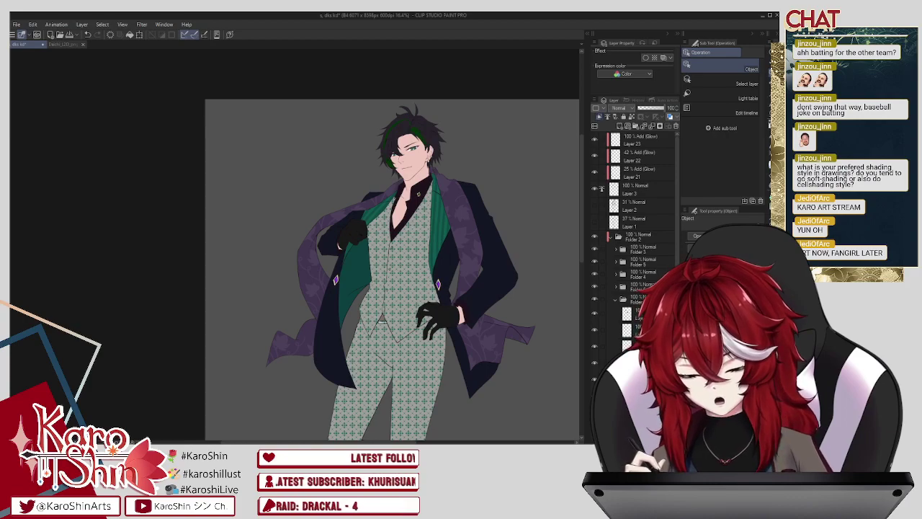
Step: Clip the flower pattern to the vest layer, set it to Multiply and lower its opacity to about 12%
click(600, 118)
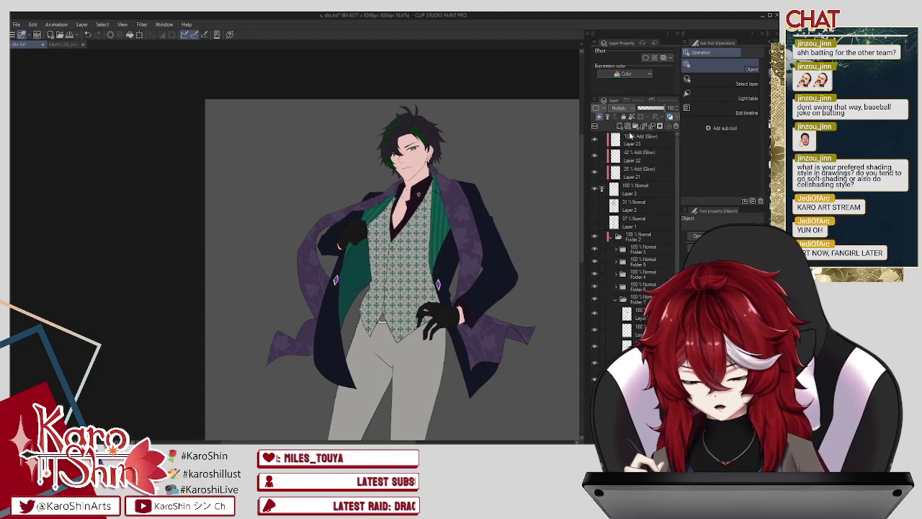
drag(669, 113, 645, 113)
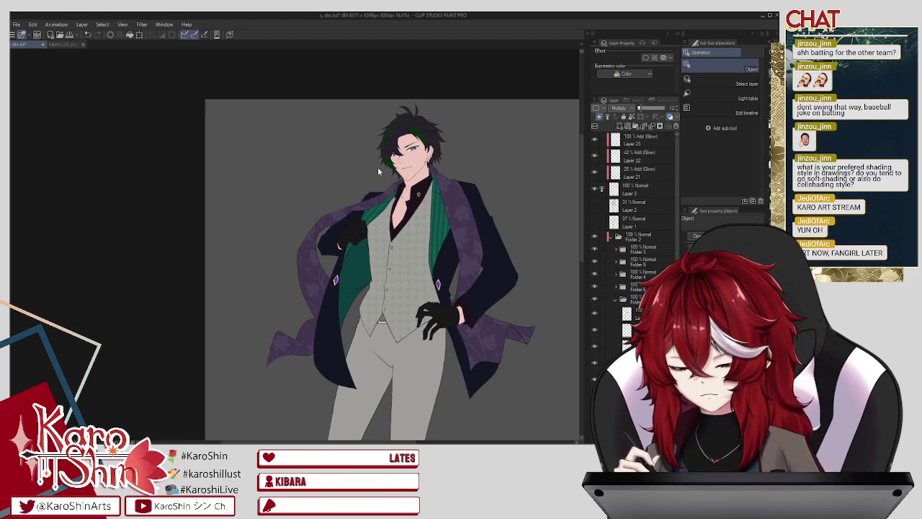
Step: Add a new clipped layer at the top of the layer stack, set it to Add (Glow) and choose the Soft airbrush
scroll(378, 173, up, 2)
scroll(401, 159, up, 3)
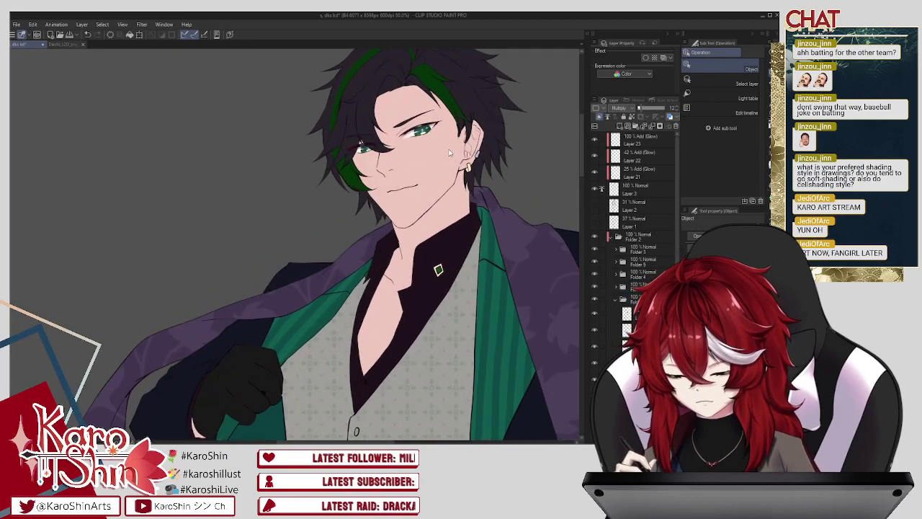
scroll(449, 152, up, 3)
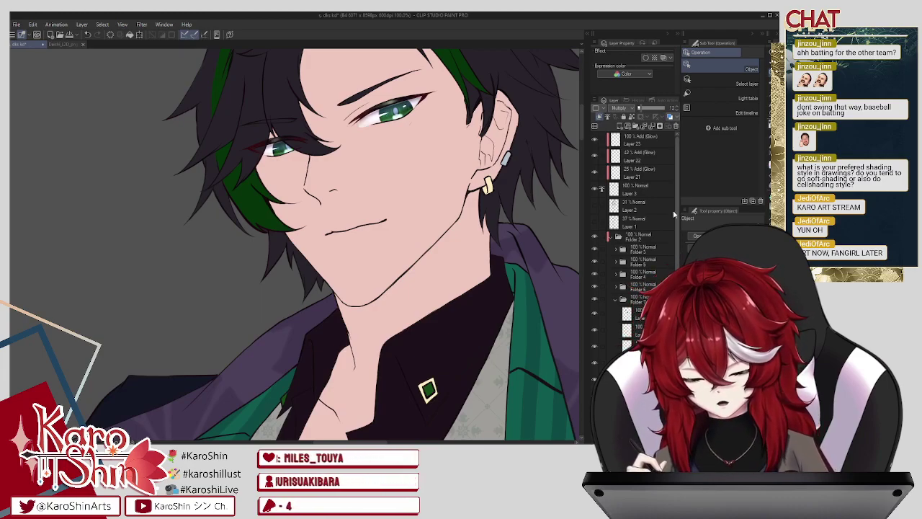
click(632, 117)
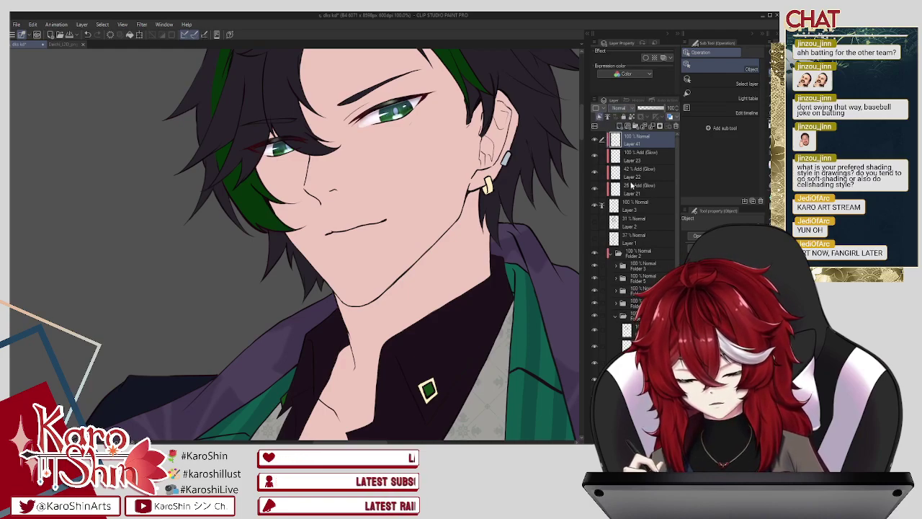
click(629, 205)
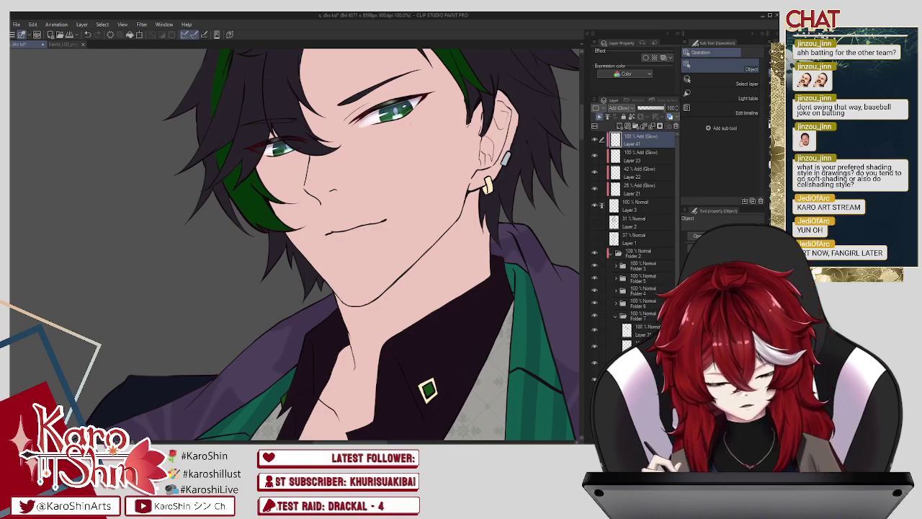
key(b)
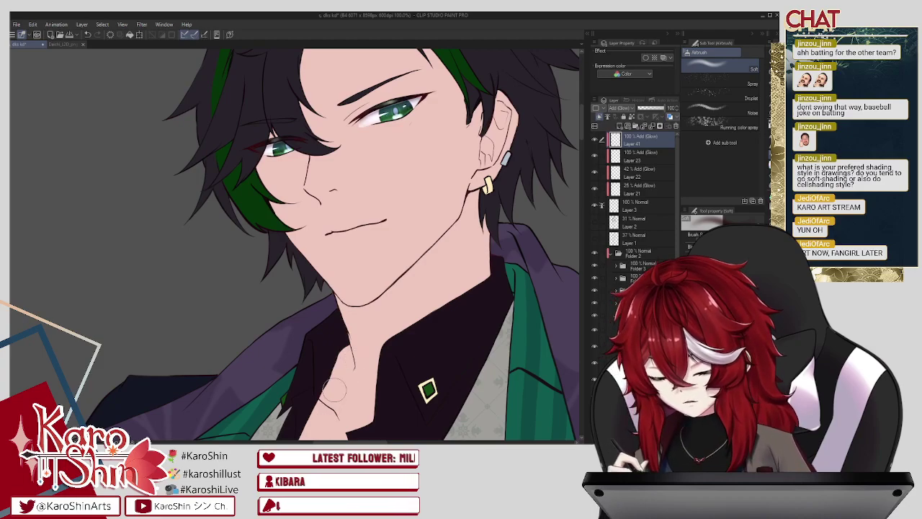
Step: Collapse Folder 7, open Folder 4 and add a clipped Multiply layer above its upper layer for shading the skin
scroll(334, 389, down, 5)
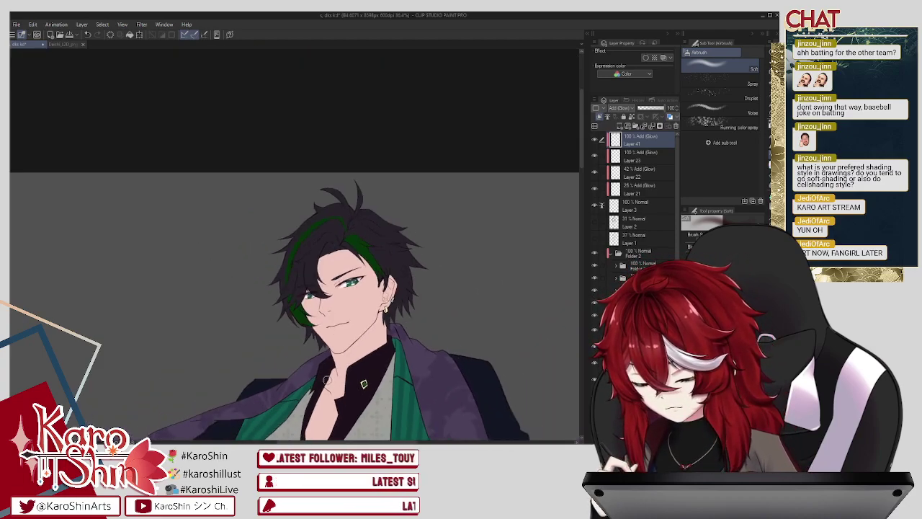
scroll(326, 379, down, 5)
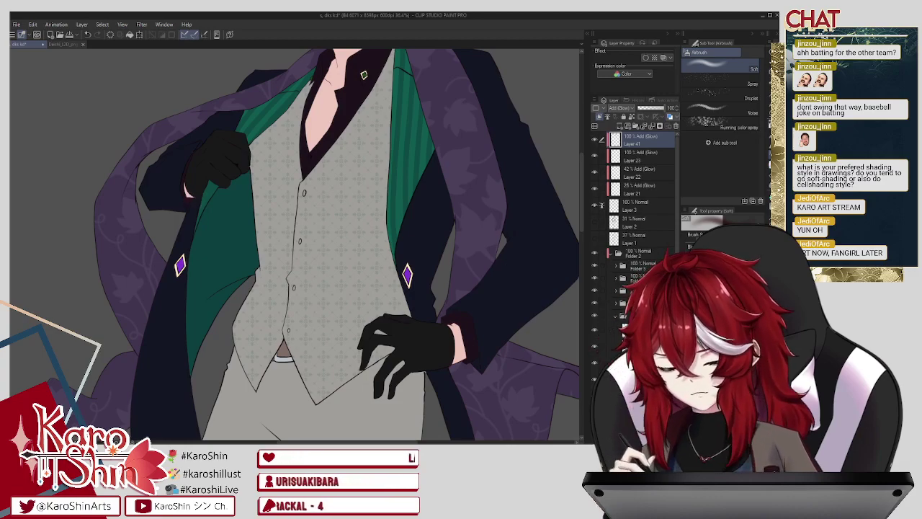
click(616, 316)
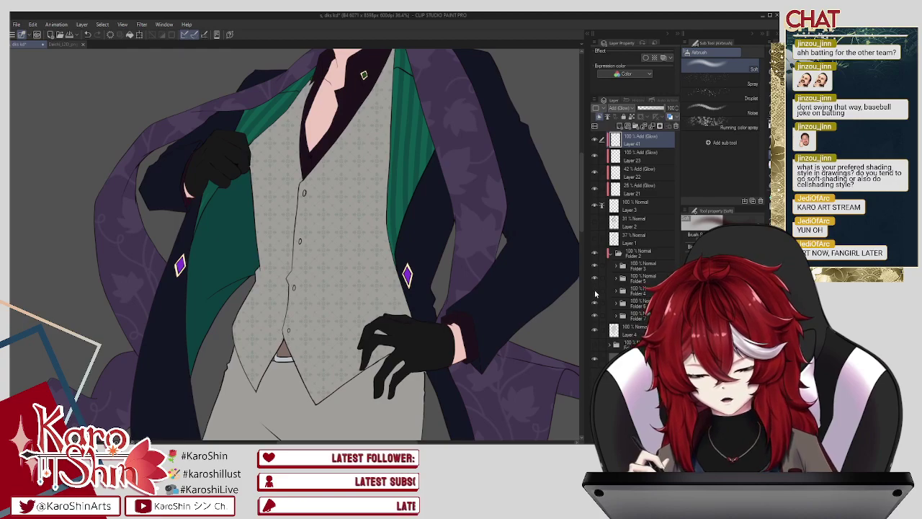
click(595, 292)
click(617, 291)
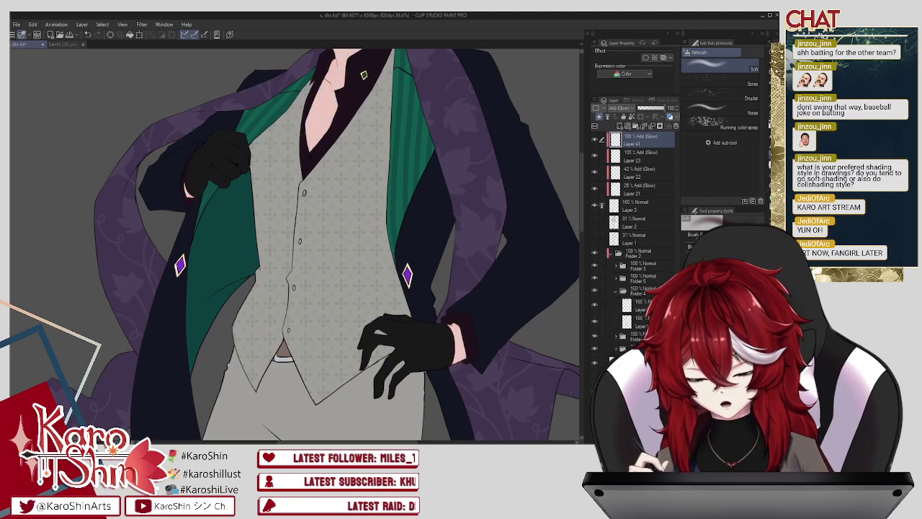
click(634, 305)
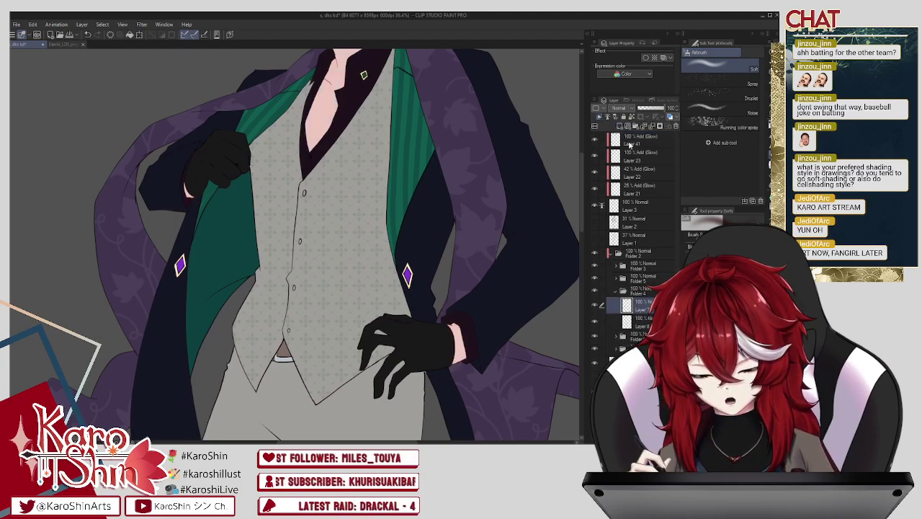
click(620, 126)
click(599, 117)
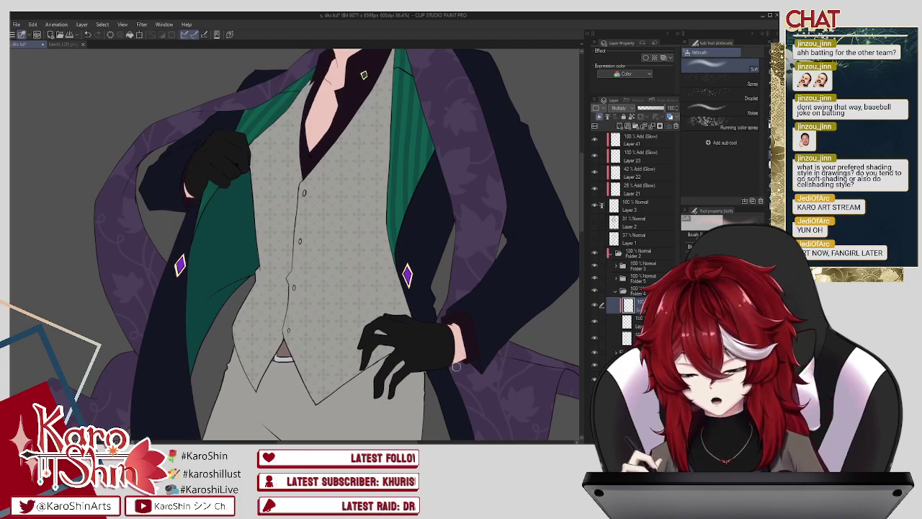
Step: Airbrush soft shading onto the face and neck skin
scroll(463, 363, down, 2)
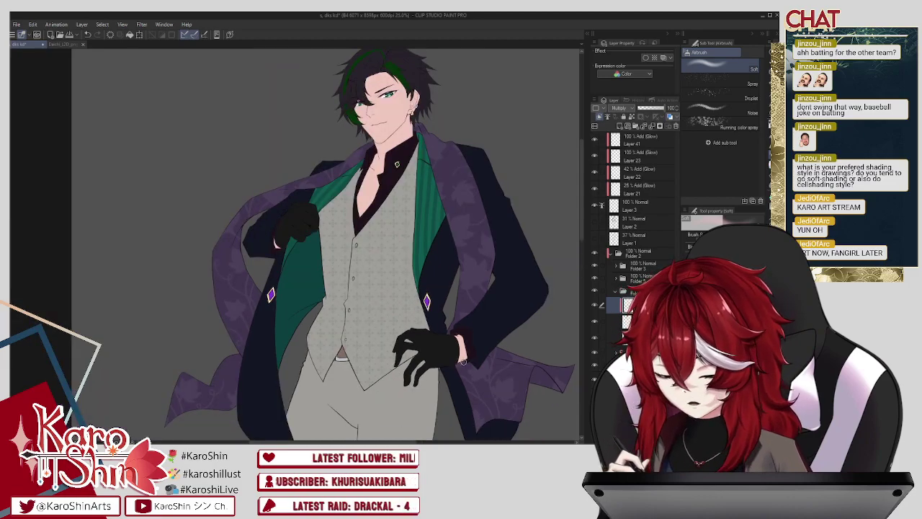
scroll(464, 363, up, 2)
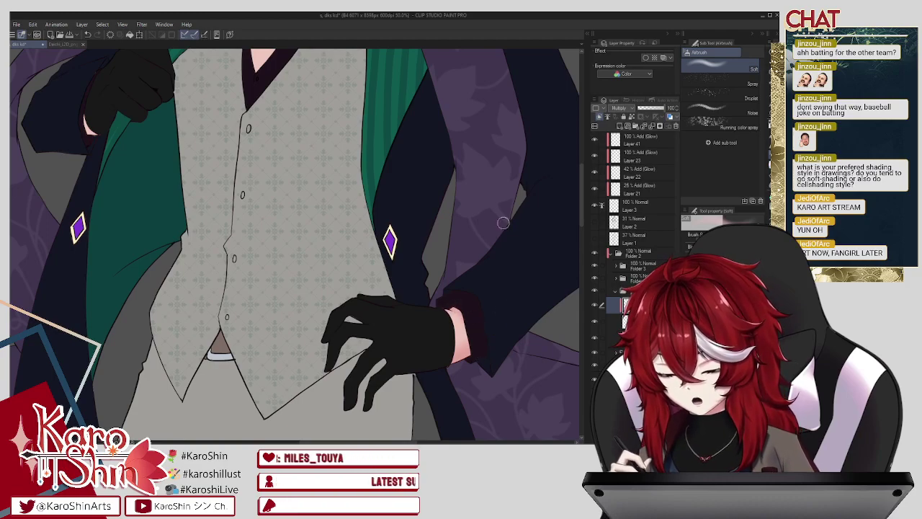
mouse_move(358, 179)
mouse_down()
mouse_move(452, 269)
mouse_move(527, 379)
mouse_up()
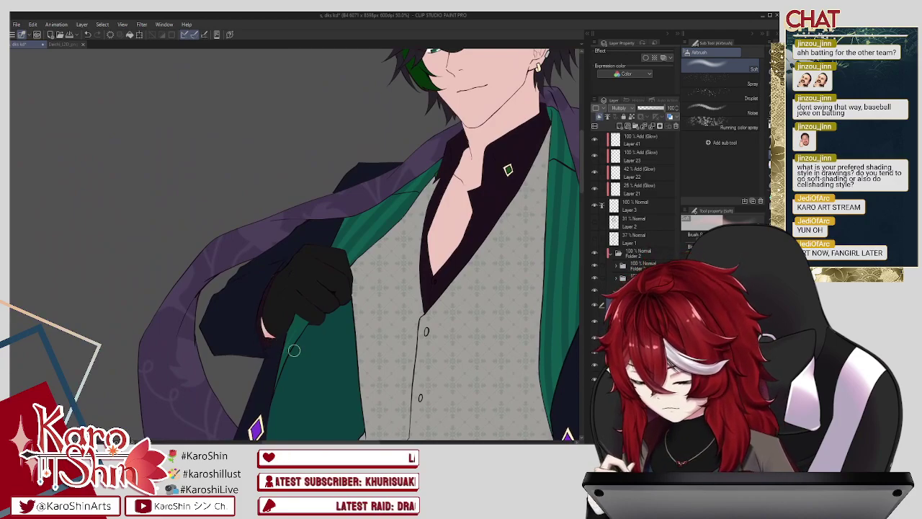
drag(533, 200, 434, 356)
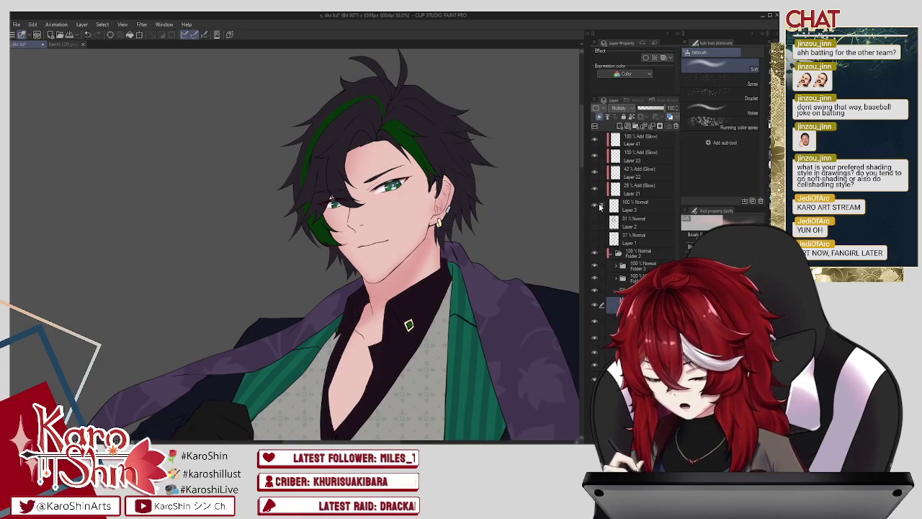
Step: Switch to the Blend tool and smooth the soft shading on the neck and open chest
scroll(493, 189, down, 3)
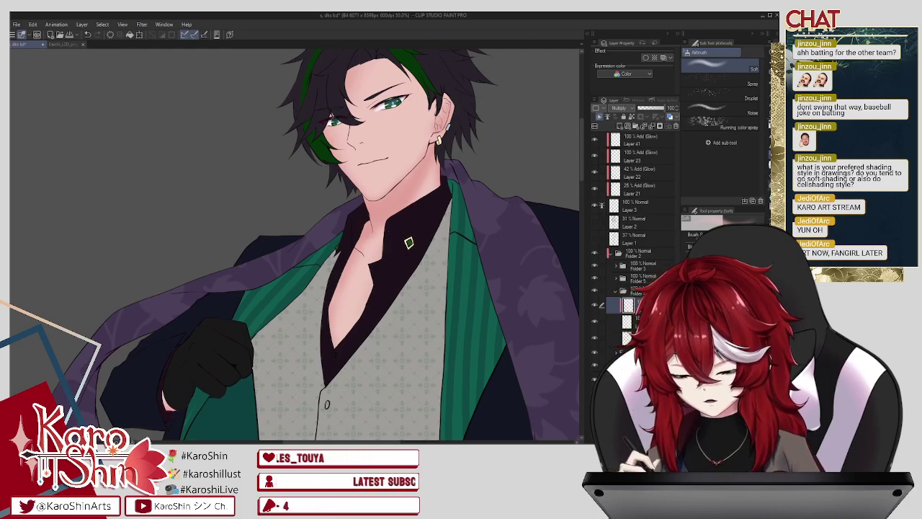
key(j)
scroll(394, 218, down, 4)
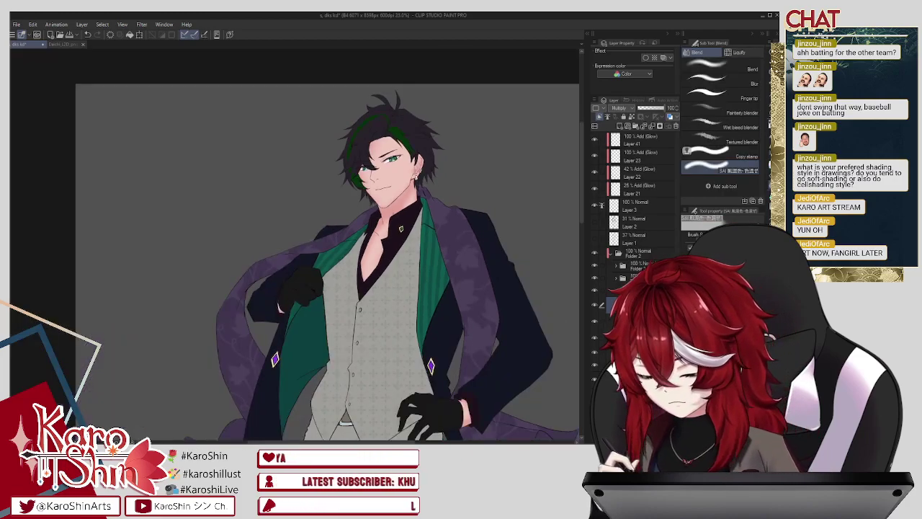
scroll(391, 216, up, 6)
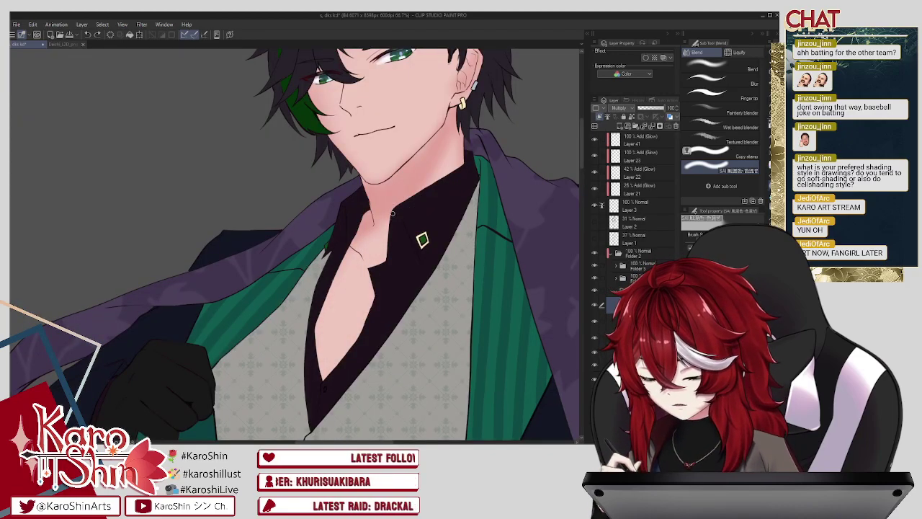
key(ctrl+y)
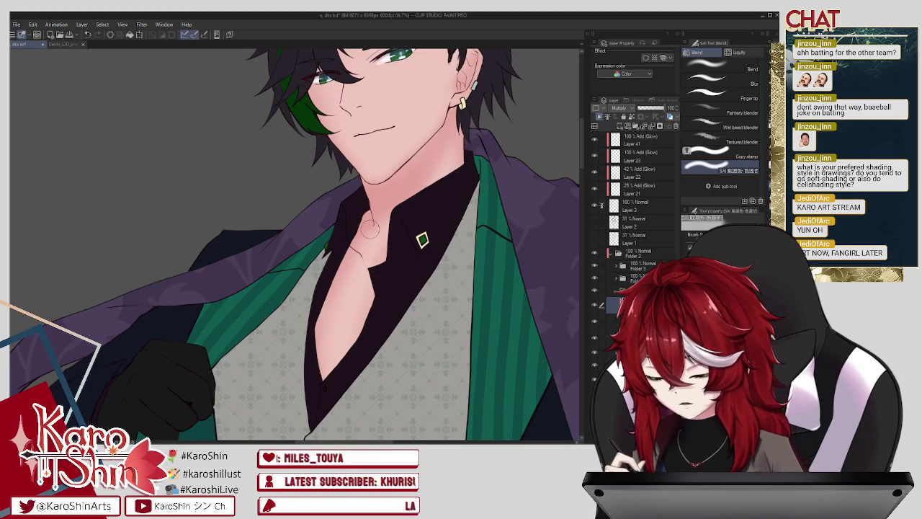
Step: Add a second clipped Multiply layer above the skin shading in Folder 4 and choose a painterly pen brush
click(617, 291)
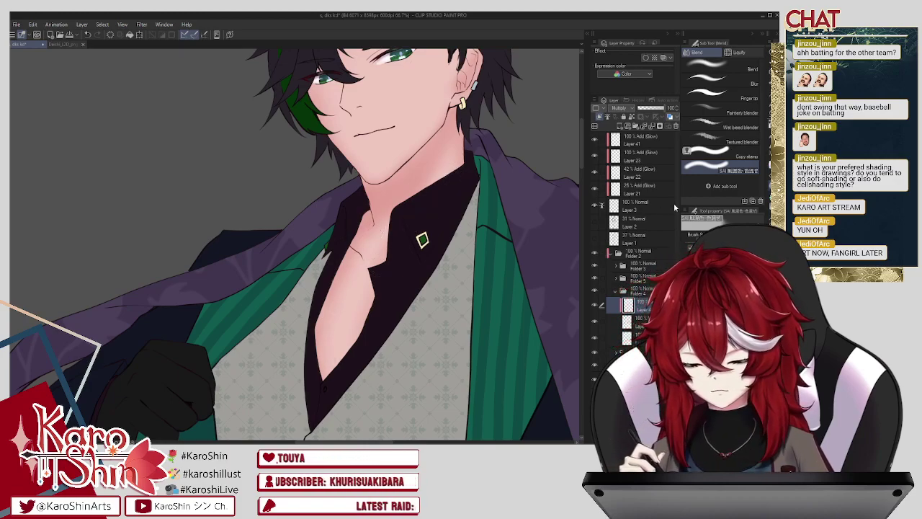
click(620, 127)
click(599, 116)
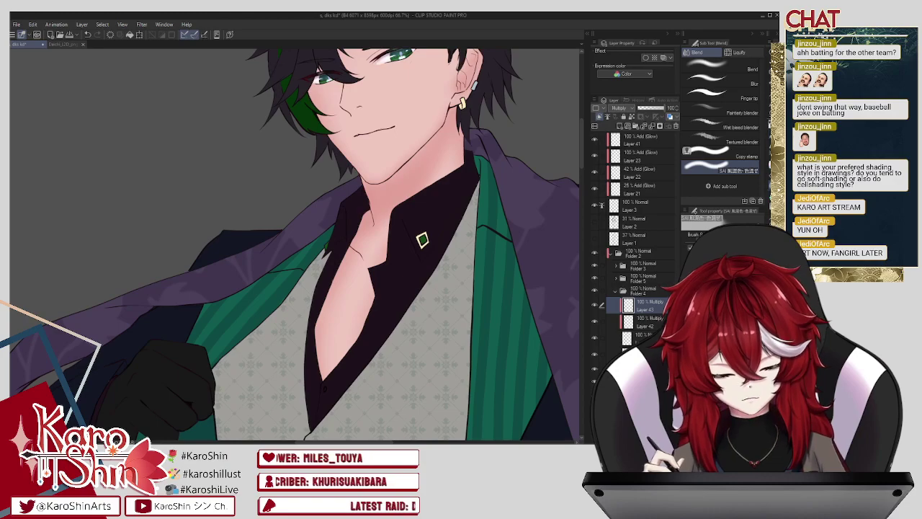
key(p)
click(743, 170)
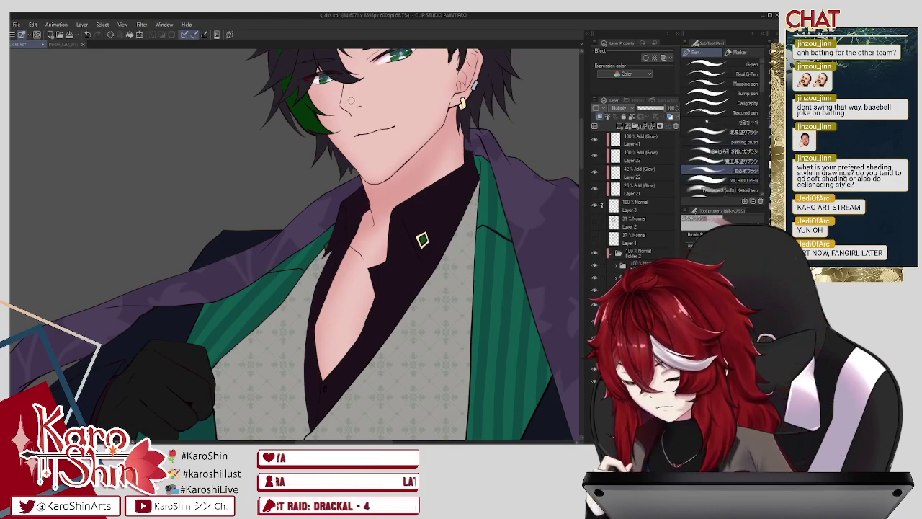
Step: Paint a shadow under the nose and a small one beneath the lower lip
mouse_move(345, 107)
mouse_down()
mouse_move(361, 107)
mouse_move(347, 108)
mouse_up()
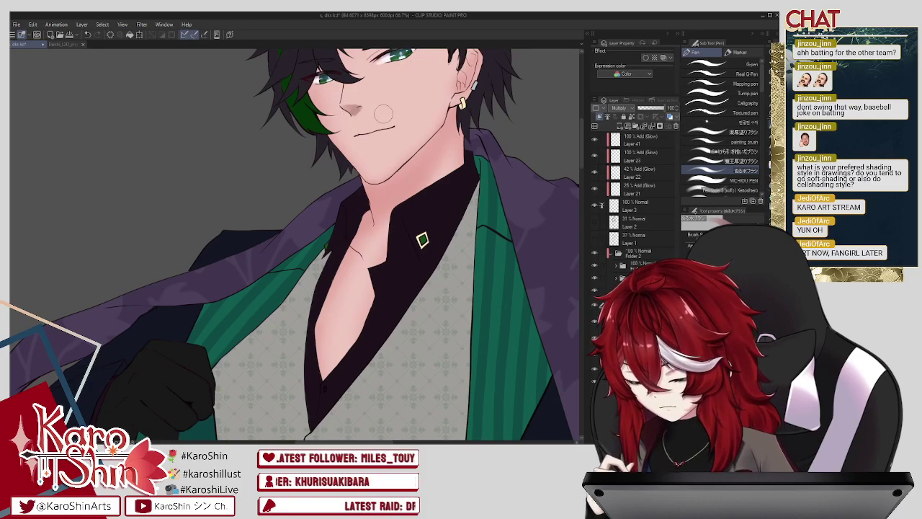
scroll(383, 113, up, 3)
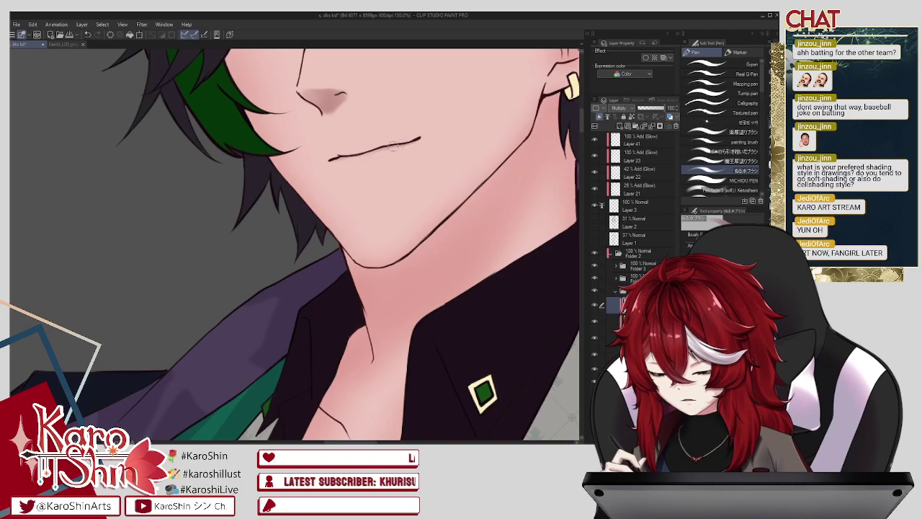
mouse_move(359, 172)
mouse_down()
mouse_move(393, 164)
mouse_move(387, 170)
mouse_up()
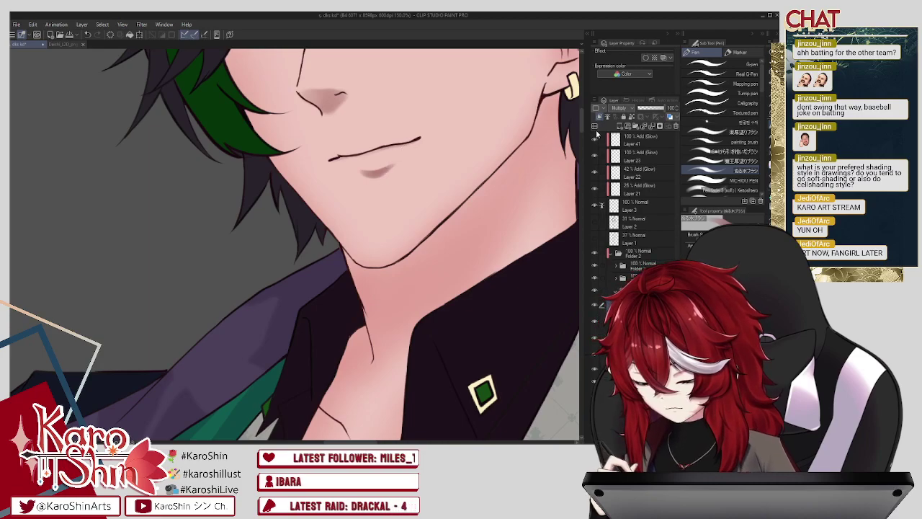
Step: Shade the nose bridge beside the eye and, with a smaller brush, the far side of the nose
drag(582, 129, 581, 118)
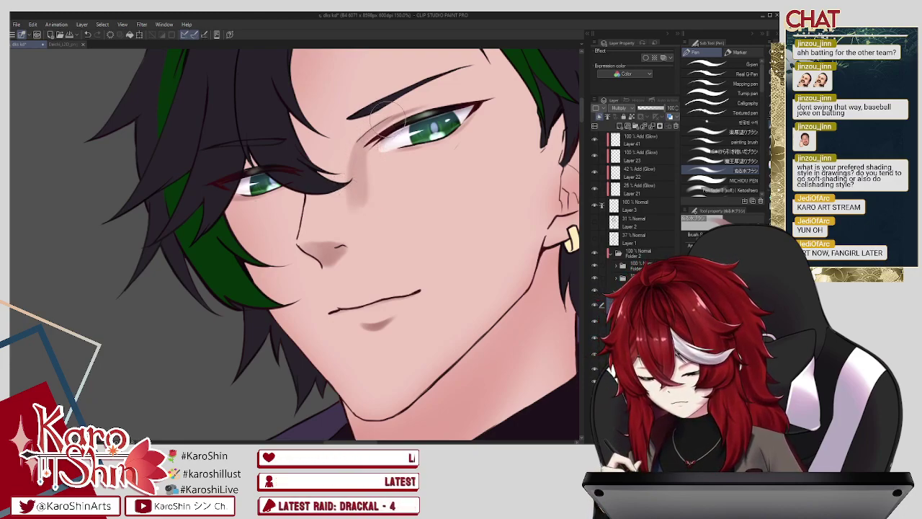
key(bracketleft)
key(bracketleft)
key(bracketleft)
mouse_move(304, 183)
mouse_down()
mouse_move(281, 224)
mouse_move(286, 215)
mouse_move(299, 250)
mouse_up()
mouse_move(297, 216)
mouse_down()
mouse_move(304, 195)
mouse_move(295, 243)
mouse_move(290, 217)
mouse_move(295, 245)
mouse_move(284, 233)
mouse_move(302, 189)
mouse_move(281, 230)
mouse_move(303, 182)
mouse_move(292, 232)
mouse_move(305, 186)
mouse_up()
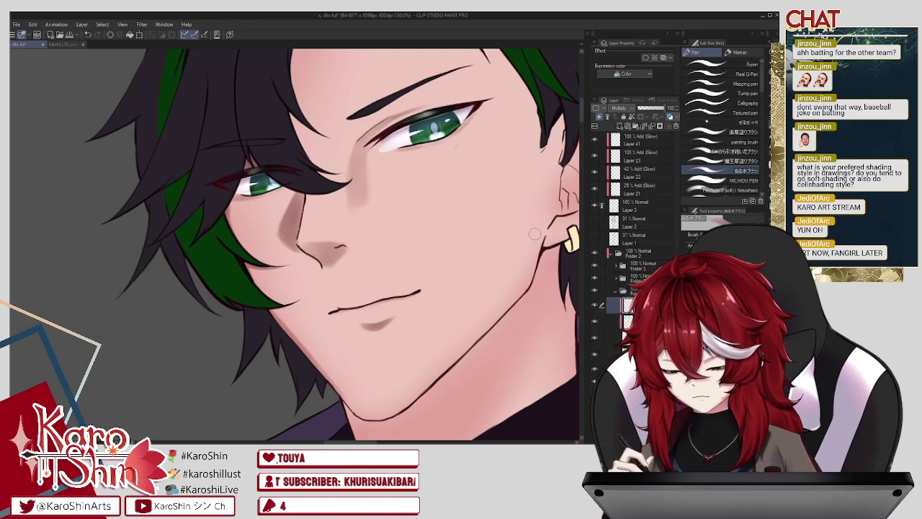
Step: Enlarge the brush and shade along the jawline from below the ear to the chin
key(])
key(])
mouse_move(548, 190)
mouse_down()
mouse_move(529, 279)
mouse_move(492, 322)
mouse_move(526, 271)
mouse_move(481, 331)
mouse_move(535, 272)
mouse_move(482, 333)
mouse_up()
mouse_move(503, 300)
mouse_down()
mouse_move(436, 366)
mouse_move(501, 309)
mouse_move(417, 393)
mouse_up()
drag(466, 331, 395, 396)
mouse_move(490, 316)
mouse_down()
mouse_move(411, 400)
mouse_move(386, 417)
mouse_up()
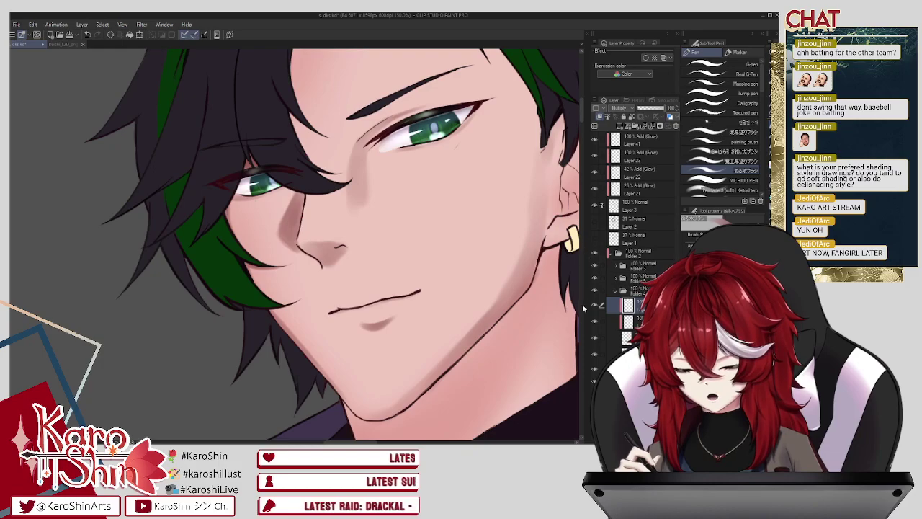
Step: Shade the inside of the ear and paint the shadow the long fringe casts down the forehead
mouse_move(539, 200)
mouse_down()
mouse_move(431, 279)
mouse_move(444, 299)
mouse_move(446, 292)
mouse_move(434, 297)
mouse_move(453, 286)
mouse_move(480, 221)
mouse_up()
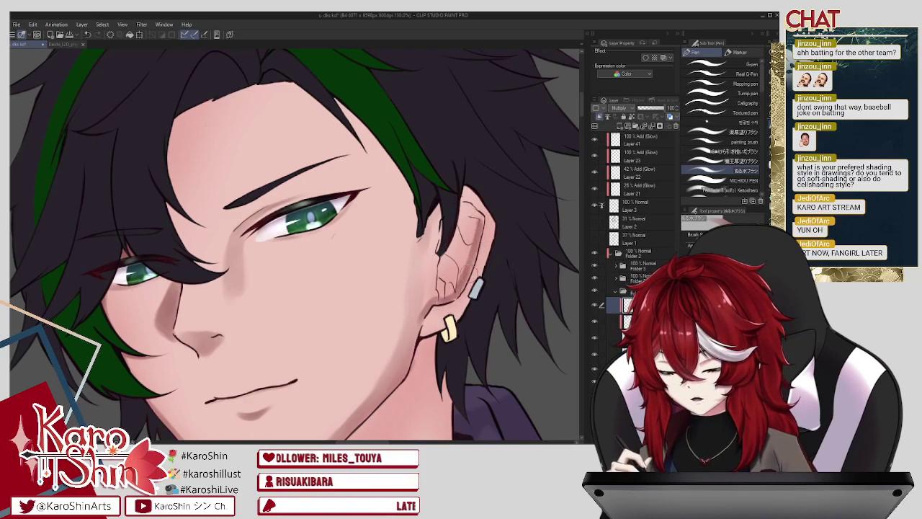
mouse_move(468, 268)
mouse_down()
mouse_move(482, 217)
mouse_move(461, 204)
mouse_move(469, 189)
mouse_move(491, 205)
mouse_move(460, 216)
mouse_move(465, 233)
mouse_move(459, 223)
mouse_move(481, 220)
mouse_move(467, 259)
mouse_move(442, 256)
mouse_move(454, 271)
mouse_move(447, 299)
mouse_move(442, 244)
mouse_move(431, 304)
mouse_move(426, 272)
mouse_move(423, 320)
mouse_move(426, 259)
mouse_move(433, 280)
mouse_move(447, 197)
mouse_move(452, 232)
mouse_move(444, 232)
mouse_up()
key(])
drag(481, 308, 577, 360)
mouse_move(295, 167)
mouse_down()
mouse_move(272, 254)
mouse_move(263, 199)
mouse_up()
mouse_move(310, 137)
mouse_down()
mouse_move(283, 180)
mouse_move(334, 134)
mouse_move(286, 182)
mouse_up()
drag(318, 155, 291, 196)
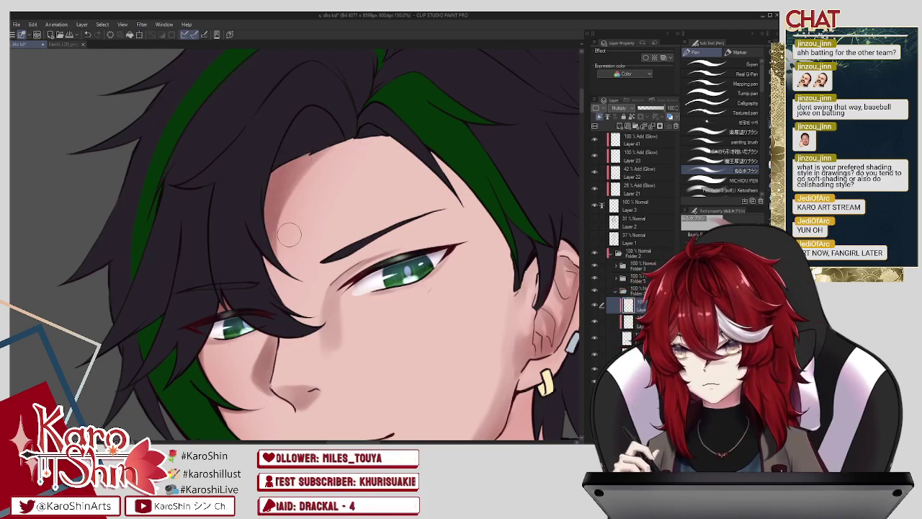
mouse_move(281, 258)
mouse_down()
mouse_move(308, 281)
mouse_move(273, 229)
mouse_move(293, 306)
mouse_move(277, 273)
mouse_move(294, 310)
mouse_move(271, 252)
mouse_move(298, 311)
mouse_move(266, 252)
mouse_move(296, 310)
mouse_up()
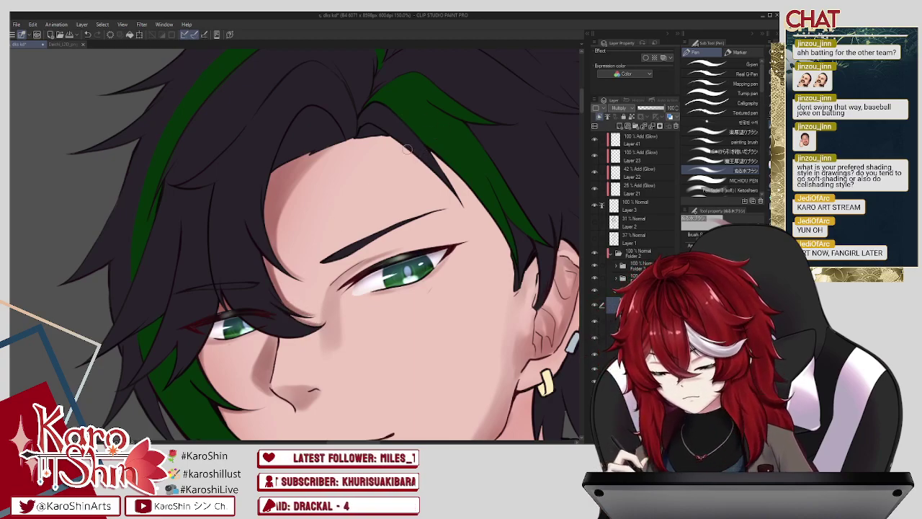
Step: Paint a thin hair shadow on the forehead along the green streak, down the temple to the ear
drag(386, 143, 426, 166)
mouse_move(371, 133)
mouse_down()
mouse_move(423, 161)
mouse_move(358, 131)
mouse_move(451, 184)
mouse_up()
drag(412, 157, 461, 212)
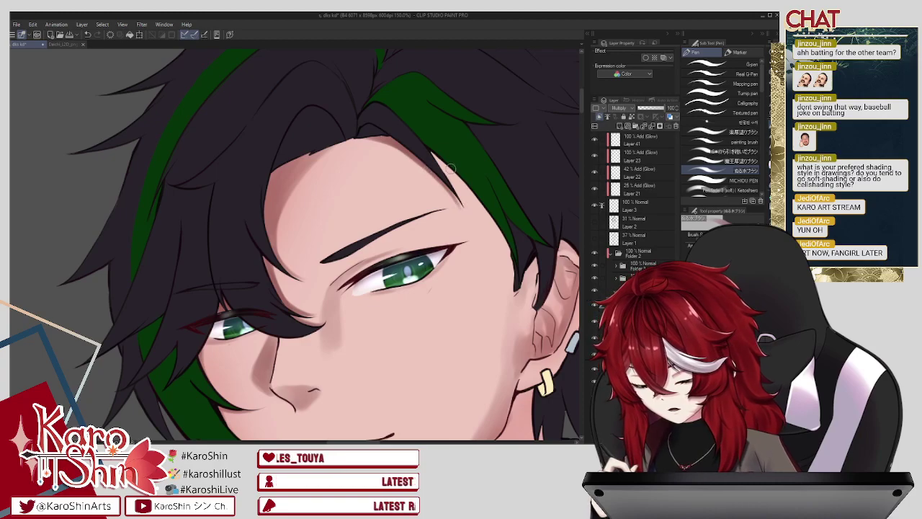
drag(431, 155, 493, 218)
drag(453, 179, 516, 257)
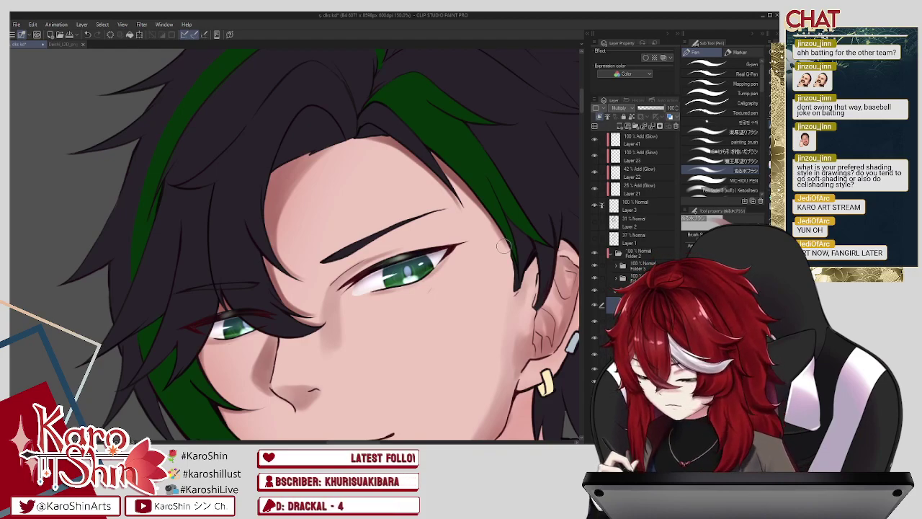
key(ctrl+z)
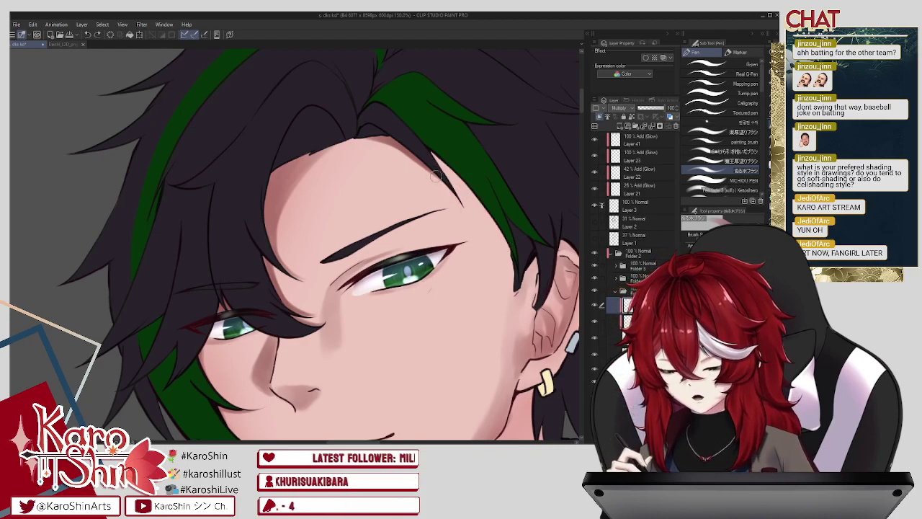
drag(419, 160, 461, 202)
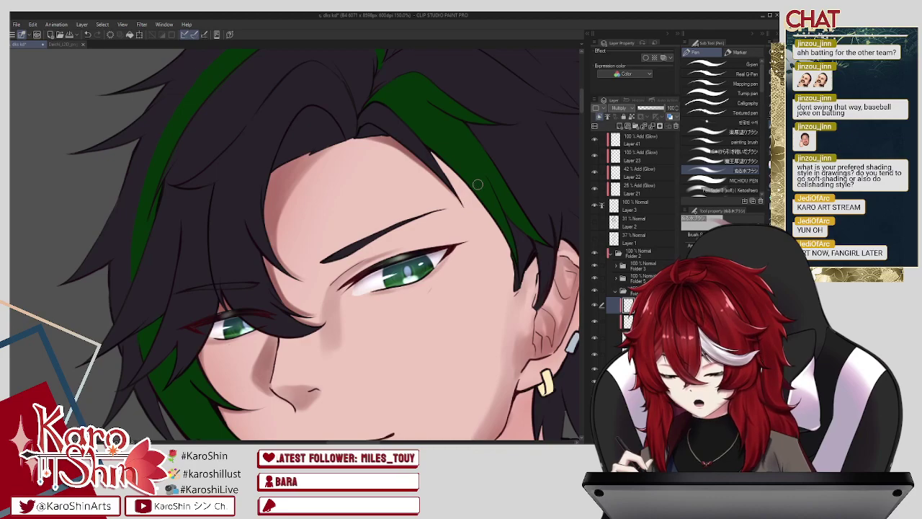
drag(433, 156, 487, 205)
drag(440, 162, 488, 211)
mouse_move(454, 170)
mouse_down()
mouse_move(499, 220)
mouse_move(438, 166)
mouse_move(518, 247)
mouse_move(506, 225)
mouse_move(565, 216)
mouse_move(573, 232)
mouse_move(548, 269)
mouse_move(535, 250)
mouse_move(530, 316)
mouse_up()
drag(537, 285, 527, 319)
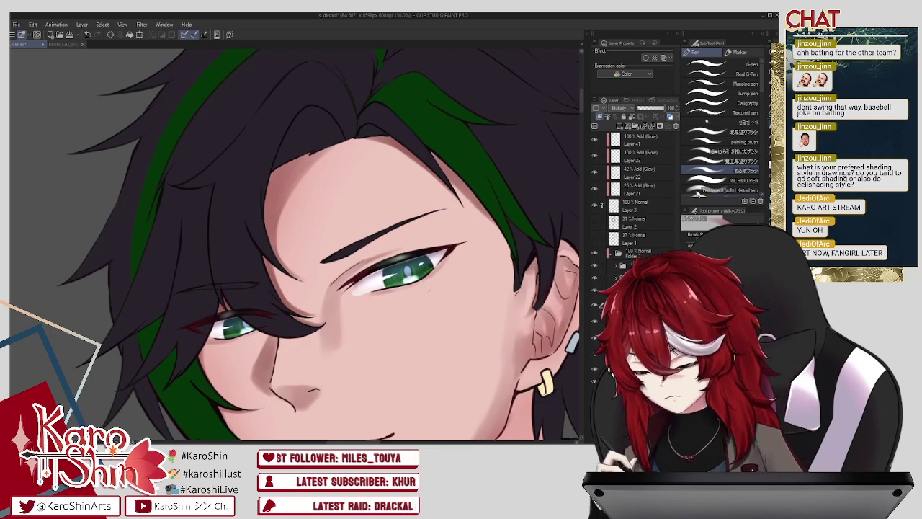
Step: Undo the first touch-up stroke on the jaw and repaint the cheek shadow from the earlobe towards the chin
scroll(451, 233, down, 3)
scroll(450, 235, down, 2)
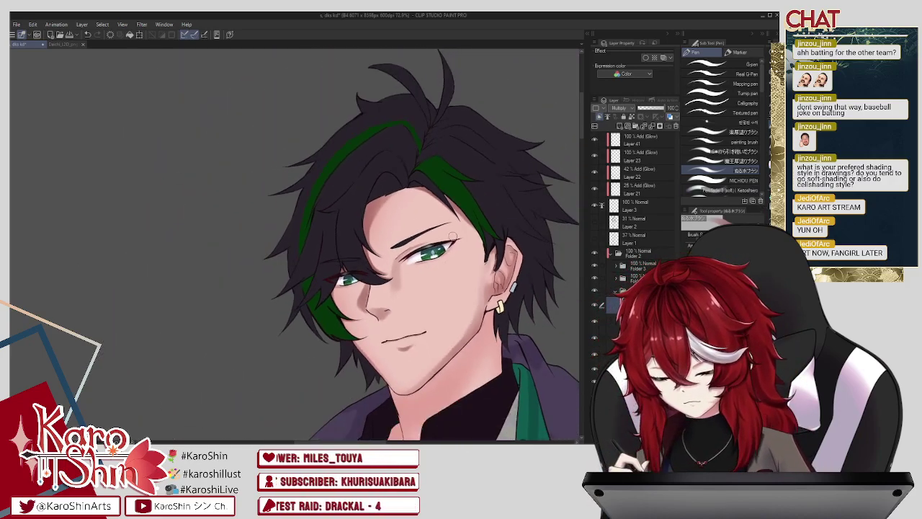
scroll(510, 331, up, 2)
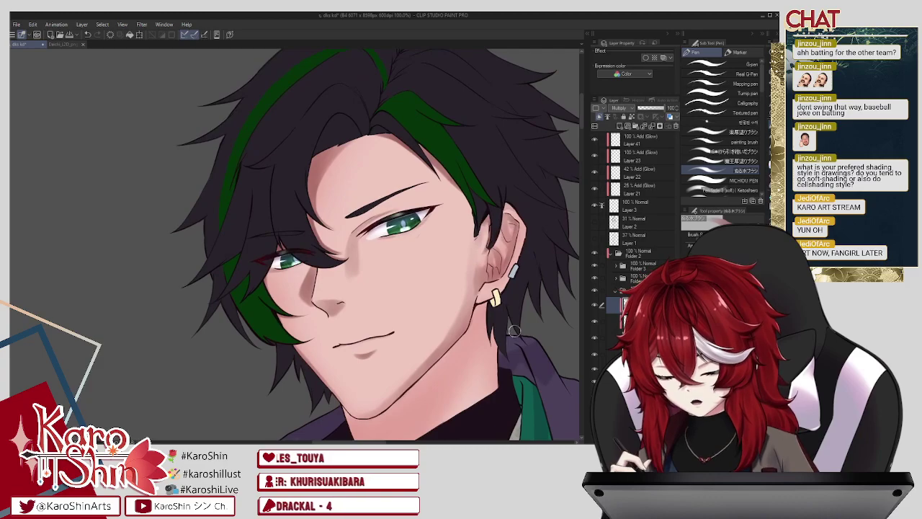
drag(461, 313, 436, 348)
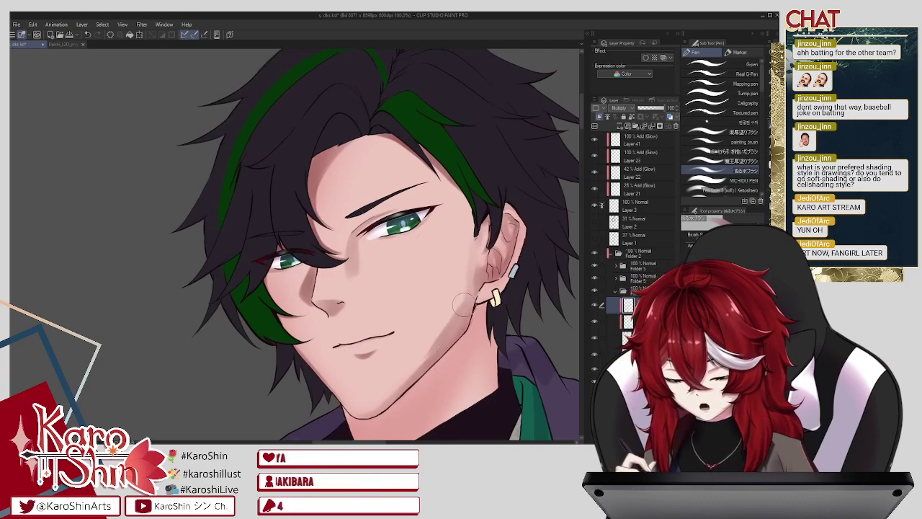
key(ctrl+z)
drag(464, 307, 417, 374)
mouse_move(468, 289)
mouse_down()
mouse_move(454, 319)
mouse_move(469, 273)
mouse_move(453, 339)
mouse_move(466, 316)
mouse_move(419, 377)
mouse_up()
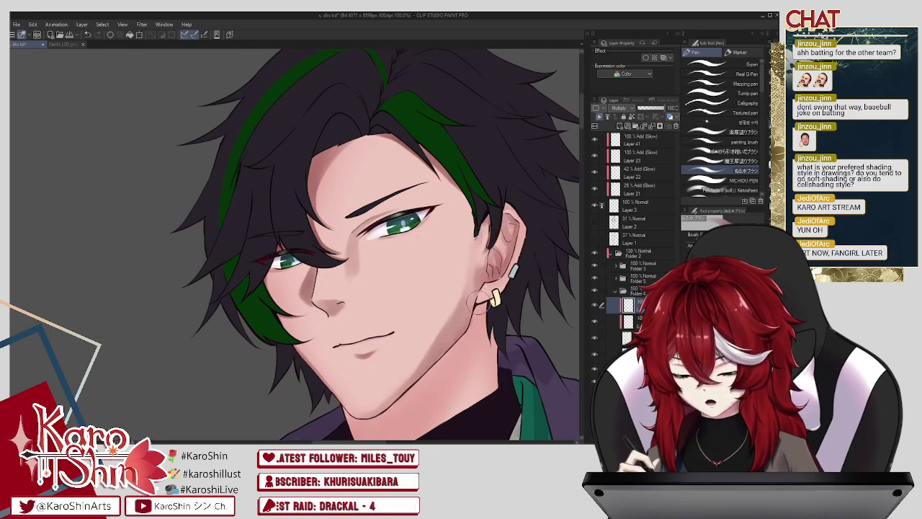
Step: Blend the cheek and jaw shadow into the surrounding skin
key(j)
drag(461, 299, 408, 378)
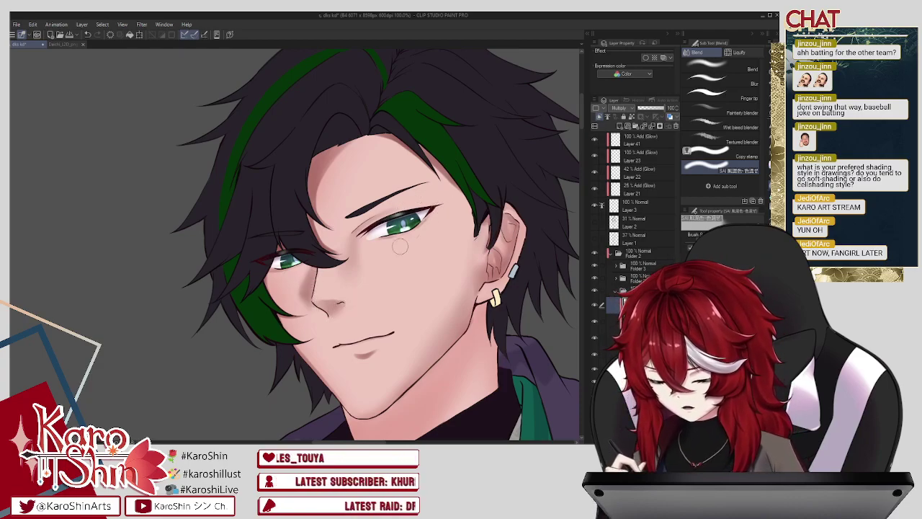
key(p)
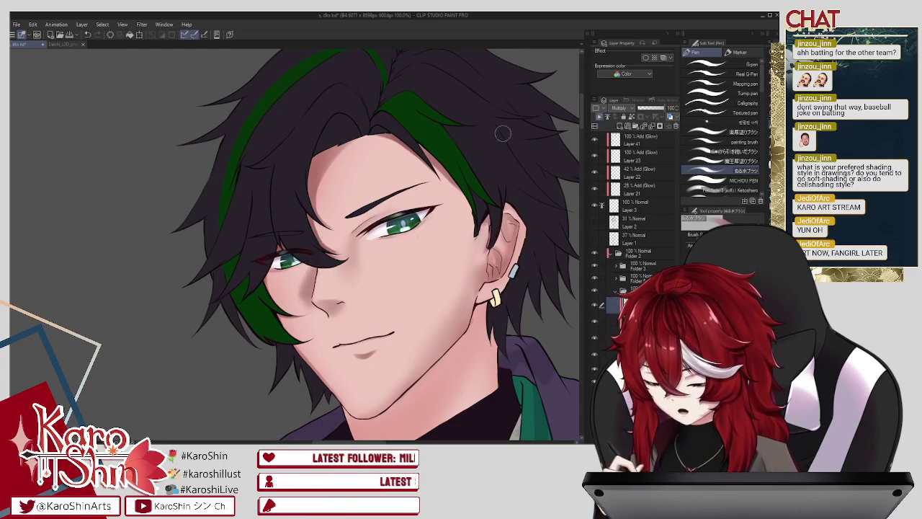
key(j)
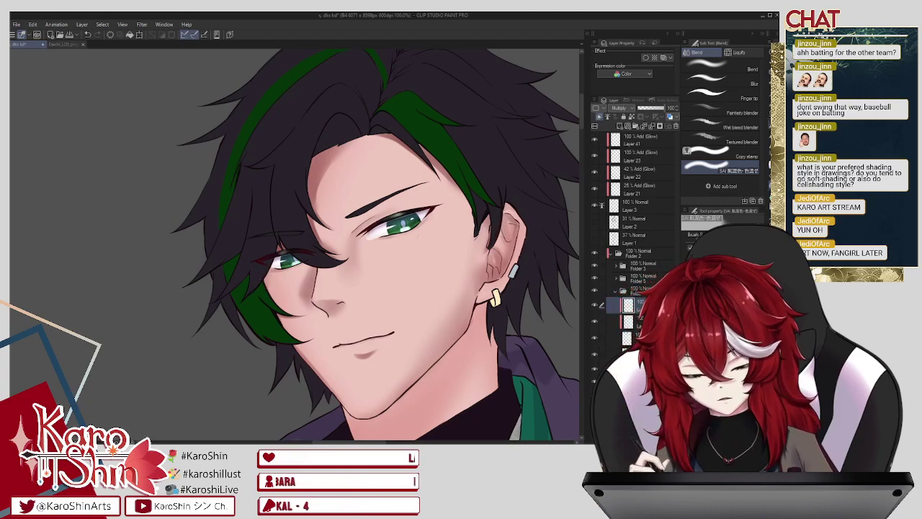
Step: Paint the Multiply shadow that the chin and jaw cast on the neck, following the jawline towards the ear
key(p)
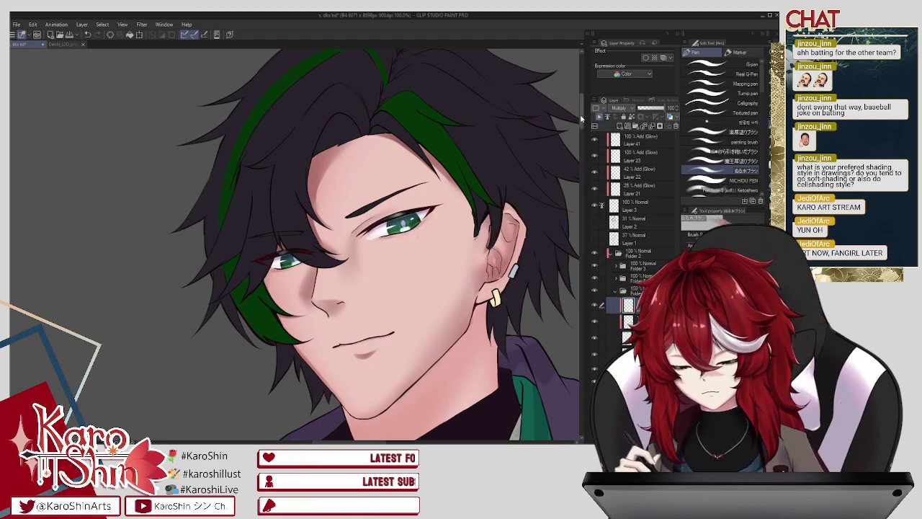
scroll(583, 119, down, 5)
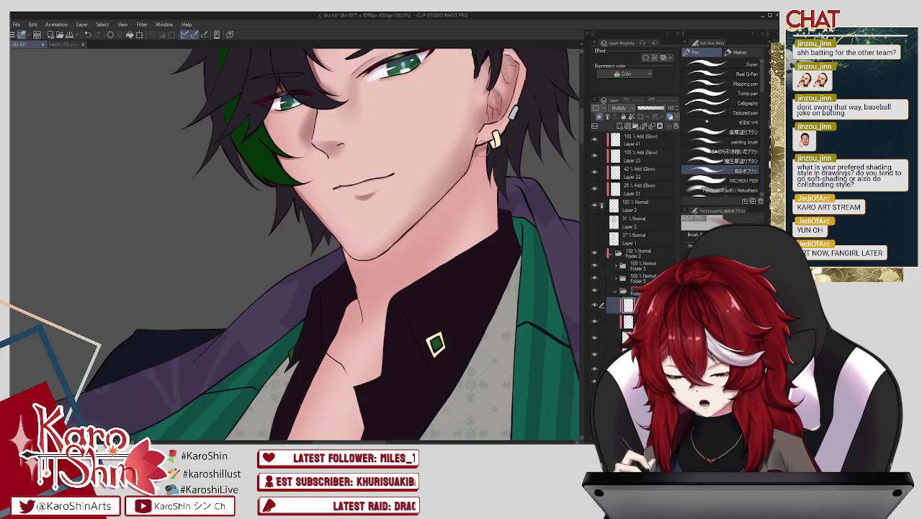
drag(481, 148, 445, 211)
drag(464, 180, 385, 297)
mouse_move(427, 235)
mouse_down()
mouse_move(391, 283)
mouse_move(355, 281)
mouse_move(350, 269)
mouse_move(362, 285)
mouse_move(390, 278)
mouse_move(385, 285)
mouse_move(456, 189)
mouse_up()
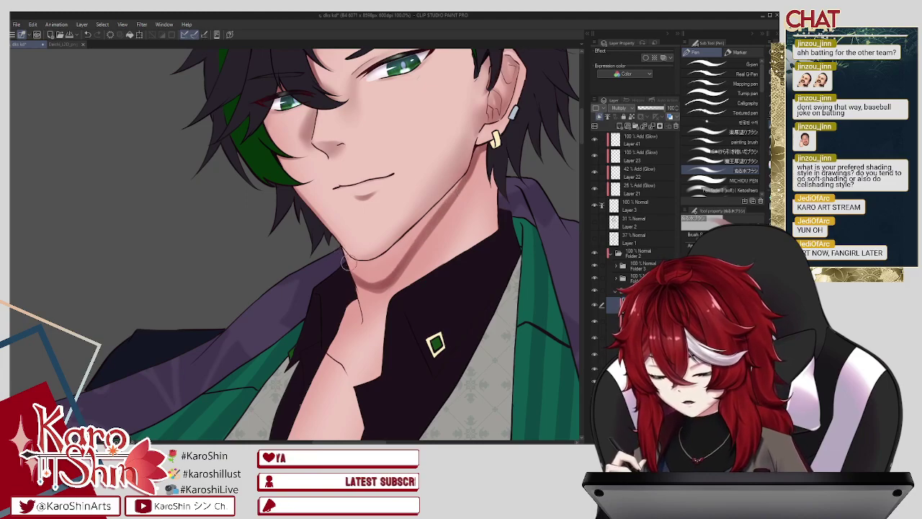
mouse_move(353, 270)
mouse_down()
mouse_move(374, 281)
mouse_move(347, 260)
mouse_move(381, 285)
mouse_move(382, 277)
mouse_move(359, 276)
mouse_move(404, 259)
mouse_move(382, 275)
mouse_move(441, 199)
mouse_up()
drag(416, 235, 470, 174)
mouse_move(430, 213)
mouse_down()
mouse_move(387, 260)
mouse_move(424, 231)
mouse_move(357, 263)
mouse_move(374, 268)
mouse_move(358, 266)
mouse_move(388, 254)
mouse_move(361, 268)
mouse_move(385, 275)
mouse_move(361, 278)
mouse_move(388, 278)
mouse_move(369, 268)
mouse_move(403, 242)
mouse_up()
Step: Paint shadow bands down the neck along the muscle and darken the far side of the neck beside the collar
mouse_move(481, 167)
mouse_down()
mouse_move(434, 276)
mouse_move(432, 316)
mouse_up()
mouse_move(462, 187)
mouse_down()
mouse_move(427, 313)
mouse_move(455, 198)
mouse_move(427, 282)
mouse_up()
drag(444, 222, 421, 335)
drag(459, 198, 441, 296)
key(])
key(])
key(])
mouse_move(491, 167)
mouse_down()
mouse_move(481, 261)
mouse_move(471, 264)
mouse_up()
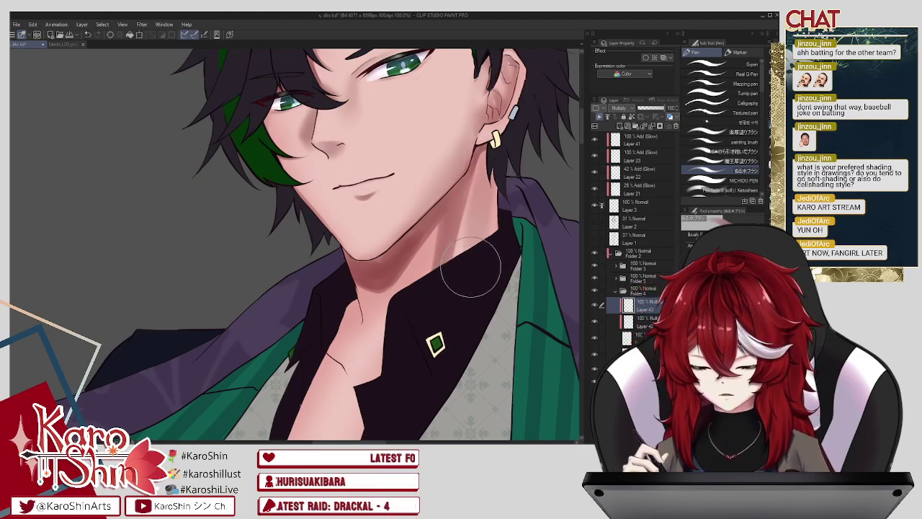
key([)
key([)
key([)
mouse_move(501, 186)
mouse_down()
mouse_move(510, 234)
mouse_move(504, 222)
mouse_up()
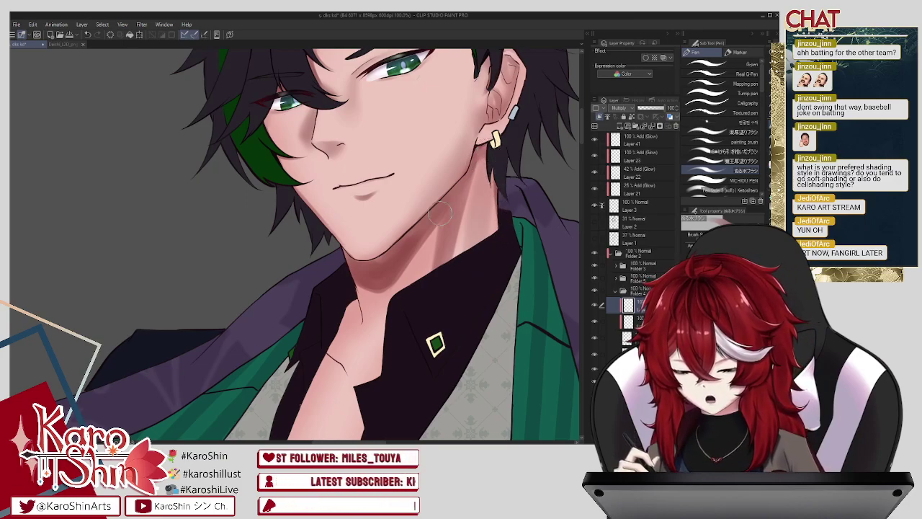
Step: Paint shadows in the hollow of the throat and along the collarbone lines with a smaller brush
key([)
key([)
key([)
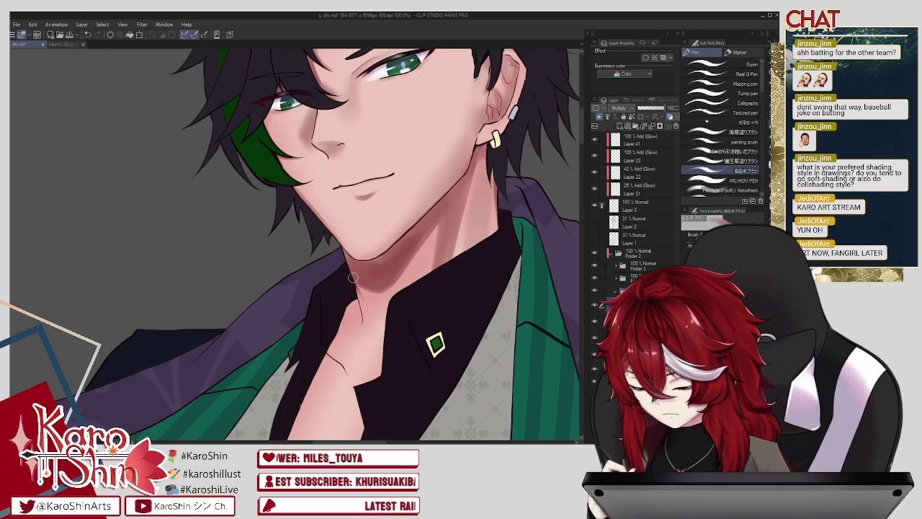
mouse_move(358, 294)
mouse_down()
mouse_move(359, 326)
mouse_move(335, 330)
mouse_move(357, 320)
mouse_move(355, 310)
mouse_move(353, 323)
mouse_move(340, 326)
mouse_move(352, 298)
mouse_move(355, 323)
mouse_move(343, 328)
mouse_move(349, 304)
mouse_up()
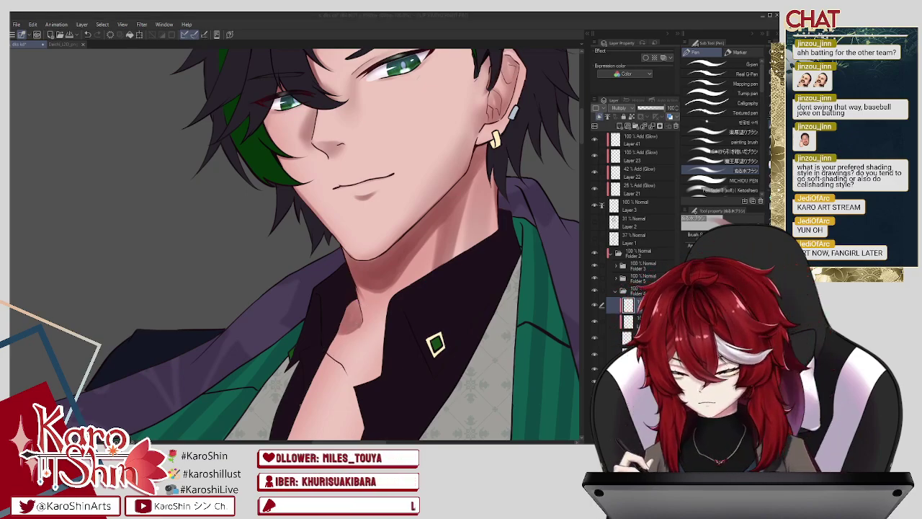
click(372, 185)
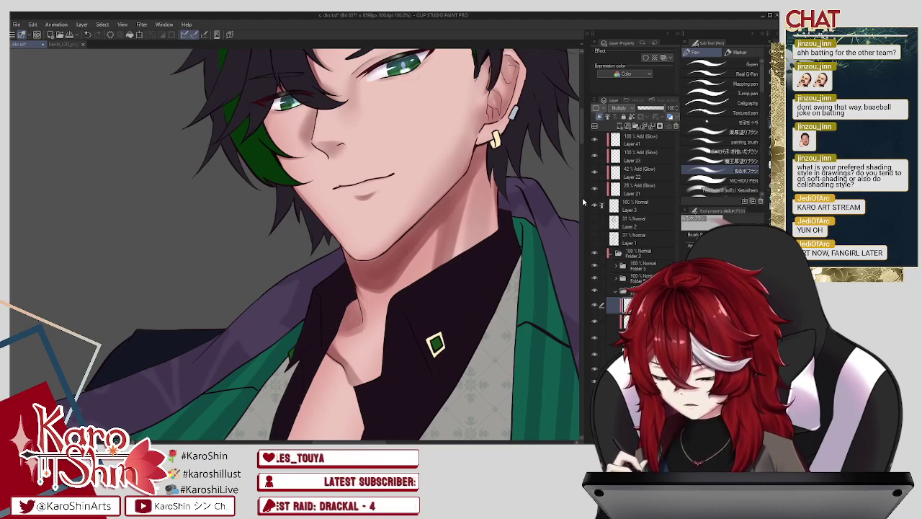
scroll(364, 322, down, 3)
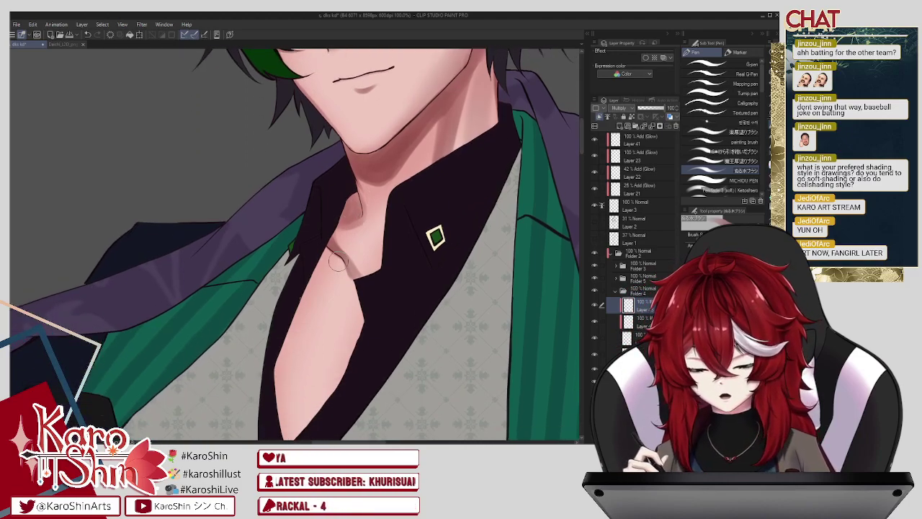
drag(314, 256, 332, 271)
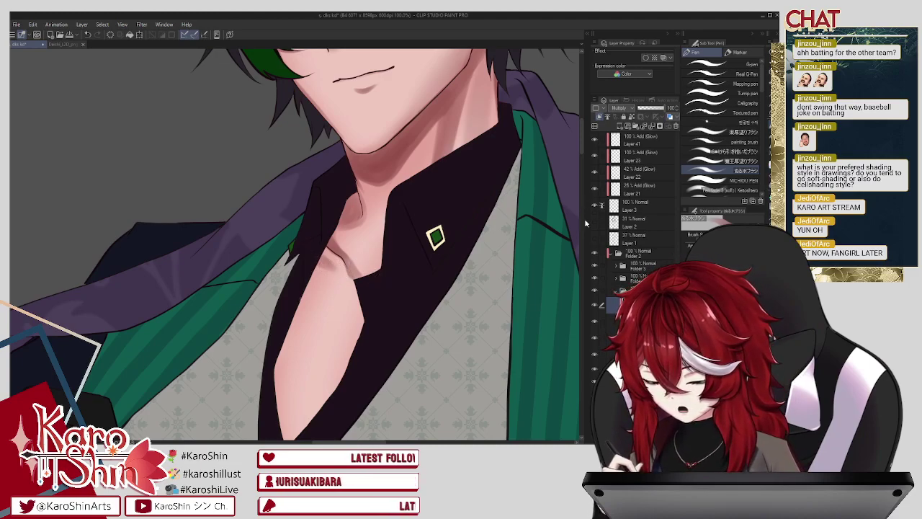
Step: Show the sketch on Layer 2 as a guide and paint the chest shadow along the edge of the open shirt
scroll(584, 166, down, 2)
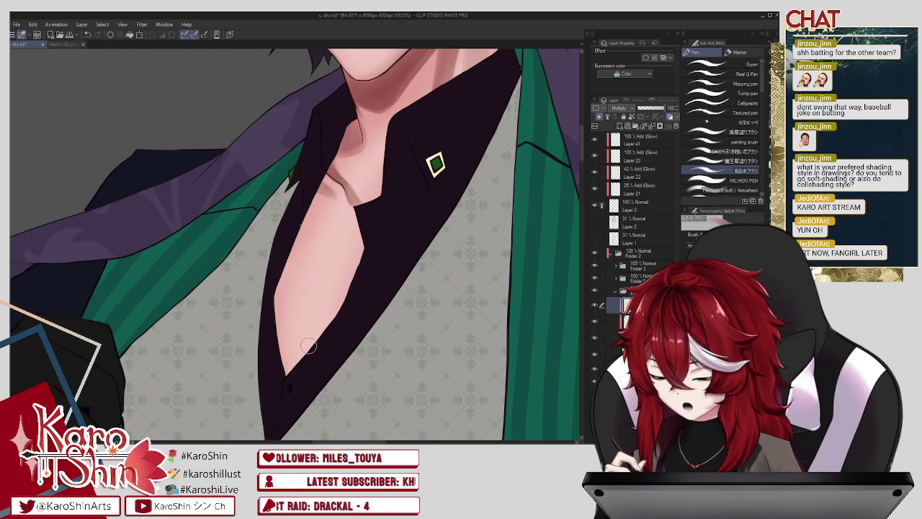
click(595, 222)
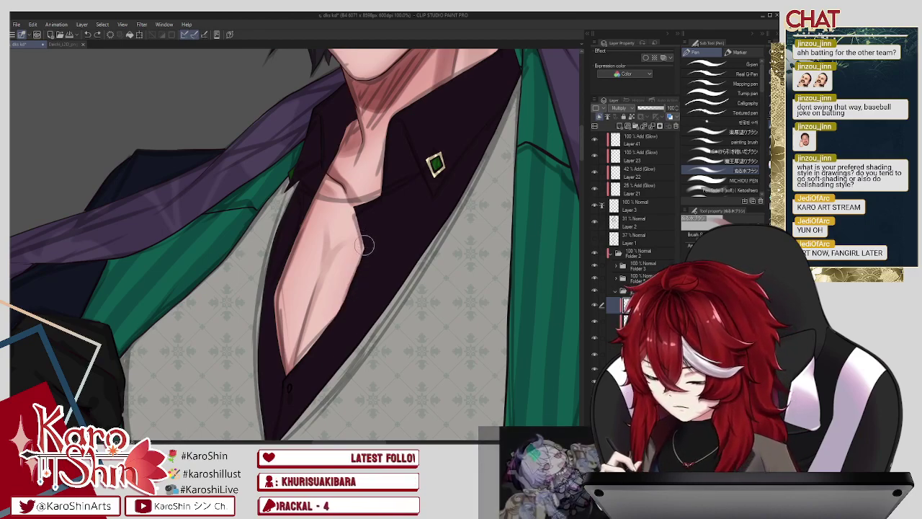
mouse_move(360, 215)
mouse_down()
mouse_move(362, 268)
mouse_move(352, 297)
mouse_move(359, 270)
mouse_move(331, 330)
mouse_move(292, 380)
mouse_up()
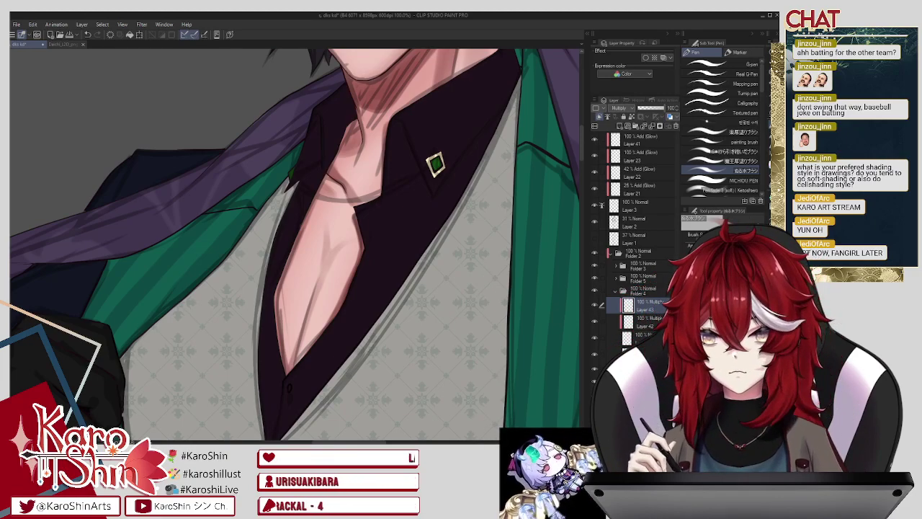
Step: Paint shadows on the bare skin of both wrists between the black gloves and the sleeve cuffs
scroll(80, 337, down, 2)
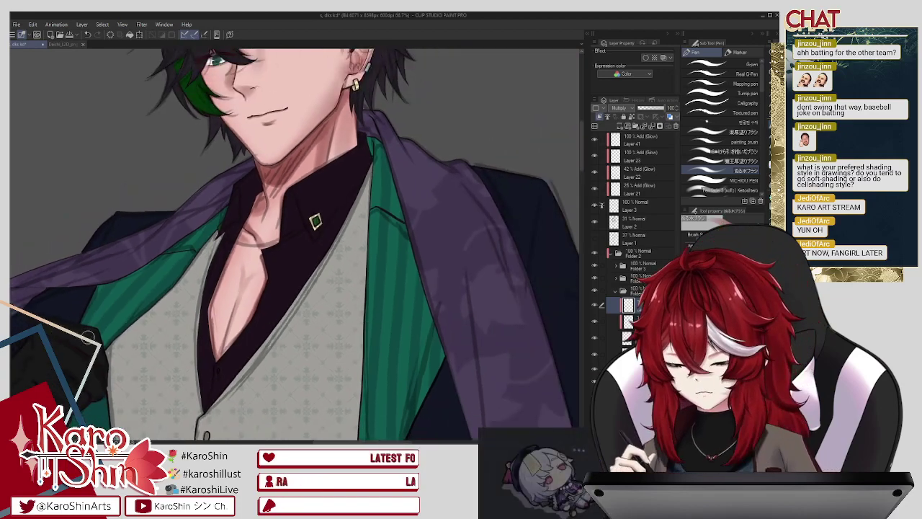
drag(581, 154, 582, 223)
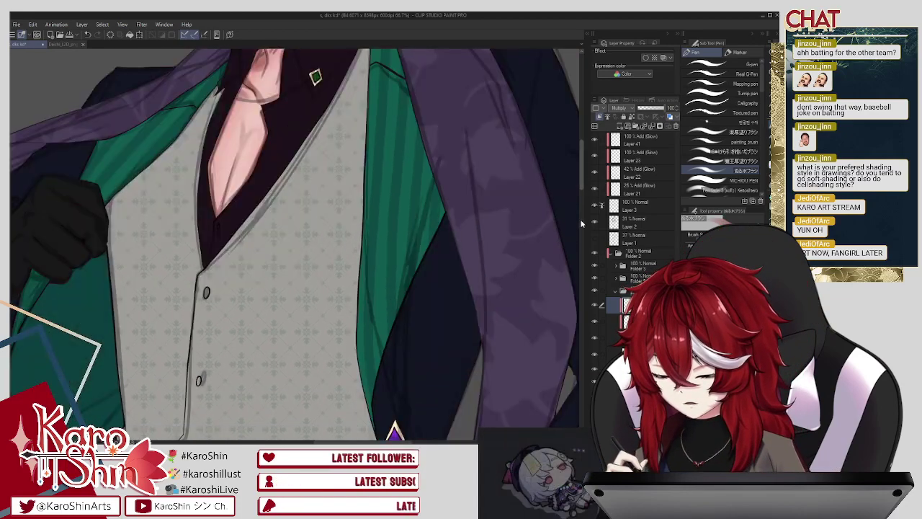
scroll(583, 223, down, 5)
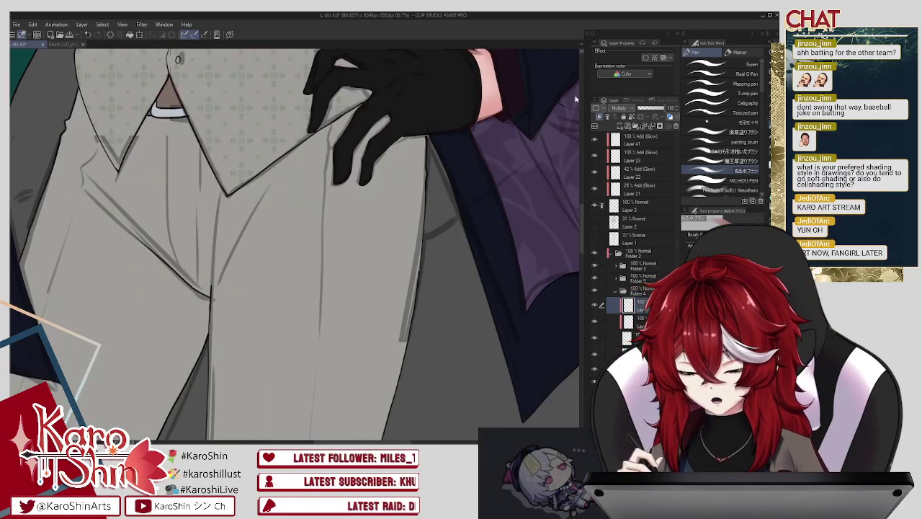
drag(586, 209, 587, 185)
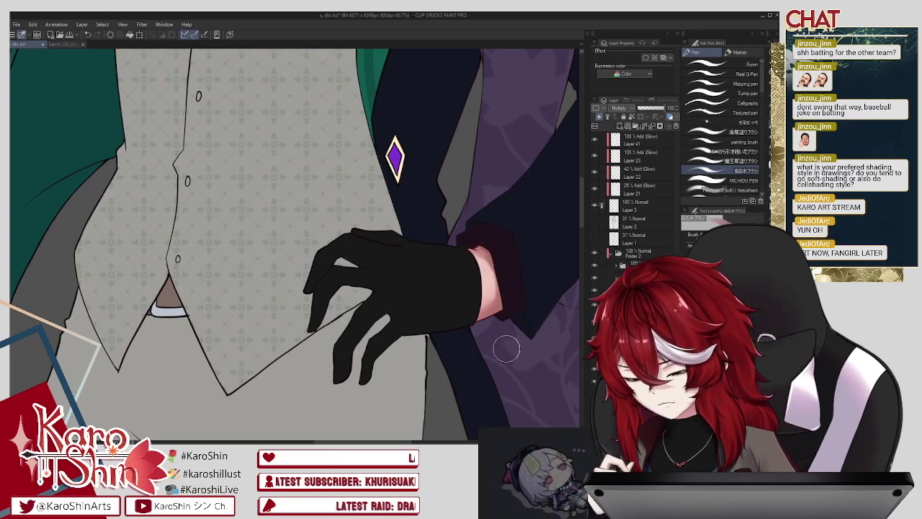
drag(481, 326, 595, 331)
drag(410, 313, 502, 366)
mouse_move(432, 275)
mouse_down()
mouse_move(504, 319)
mouse_move(517, 343)
mouse_up()
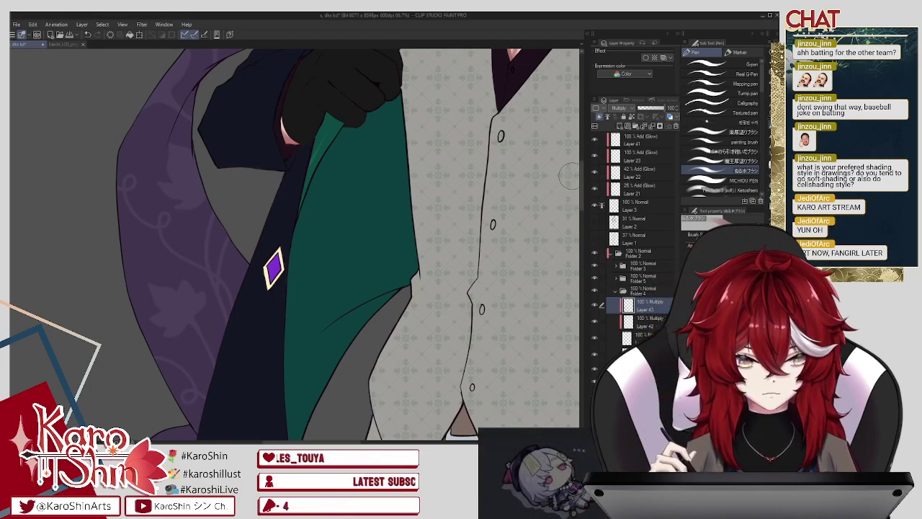
scroll(570, 175, up, 5)
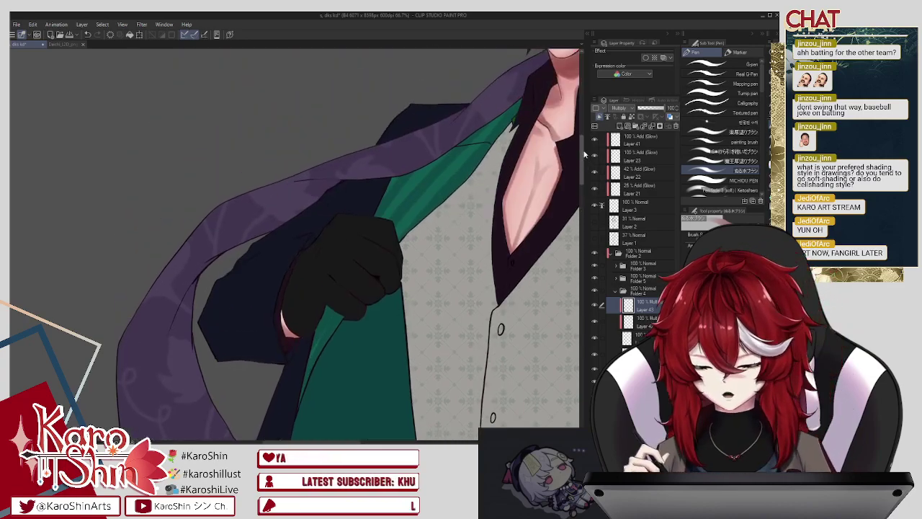
scroll(585, 155, down, 2)
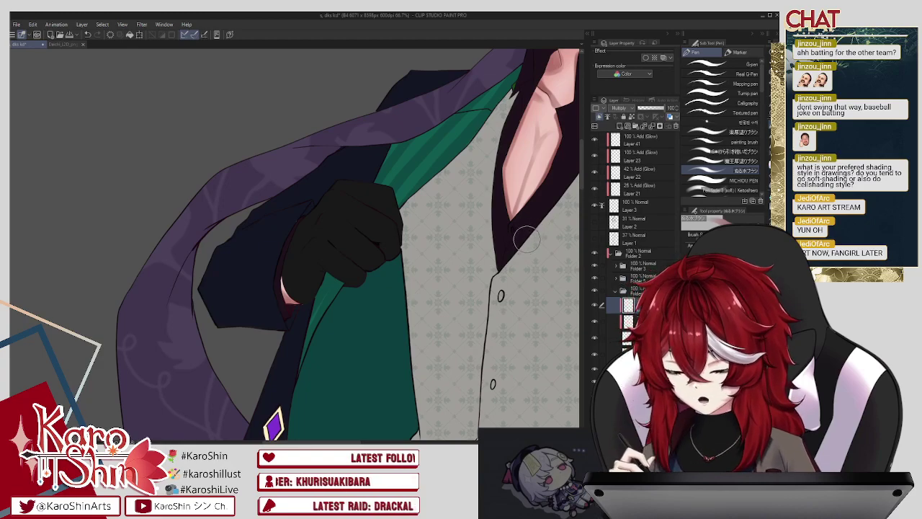
drag(528, 241, 415, 316)
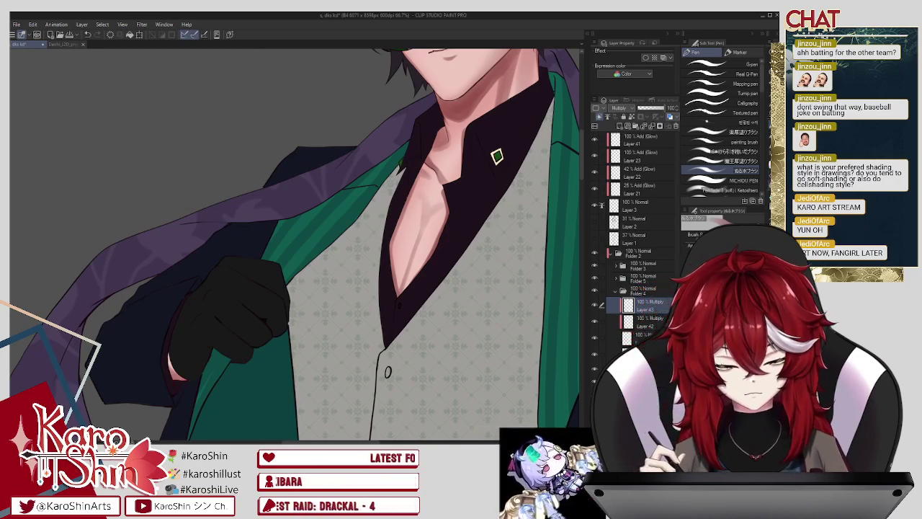
Step: Blend the painted shadows on the neck, throat and chest into the surrounding skin
key(j)
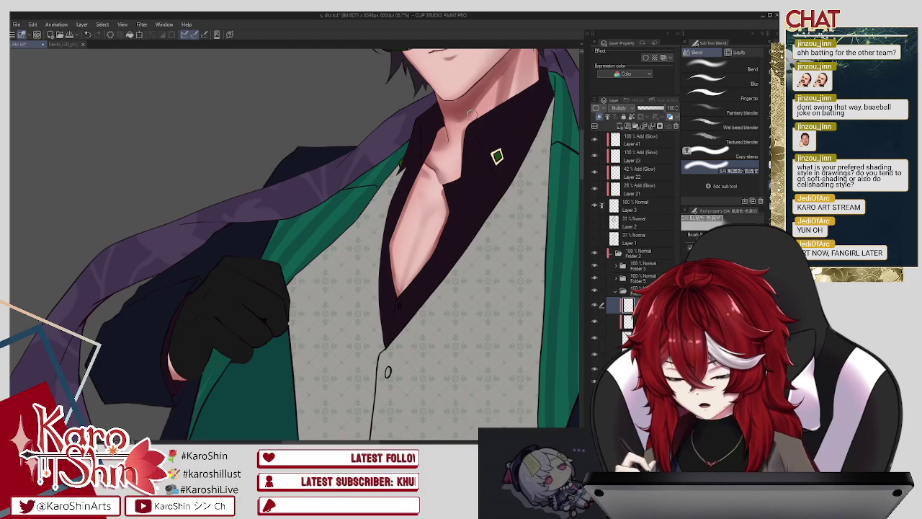
drag(508, 134, 472, 180)
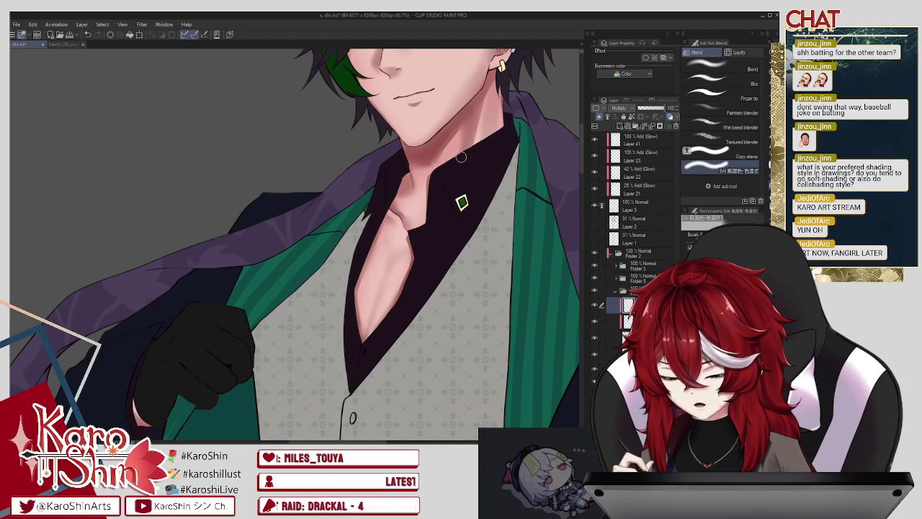
drag(482, 183, 465, 209)
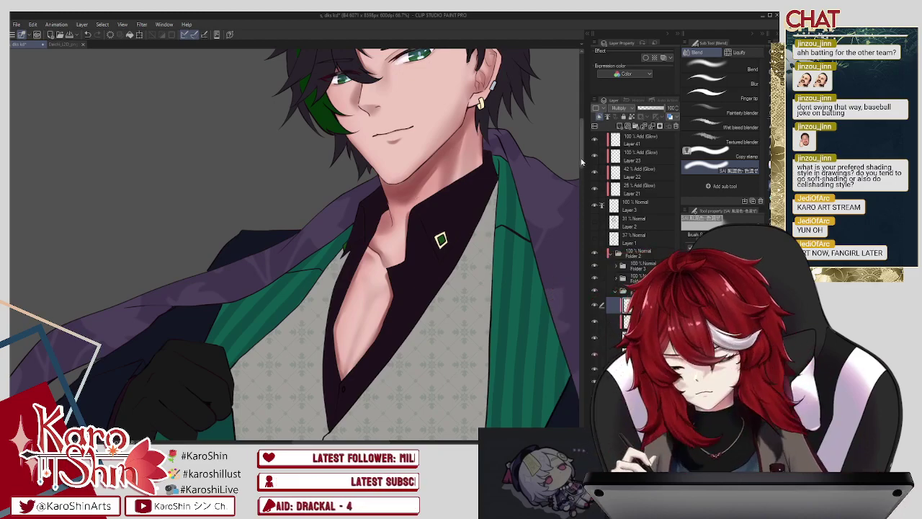
Step: Blend the shadows on both wrists beside the gloves
scroll(581, 162, down, 3)
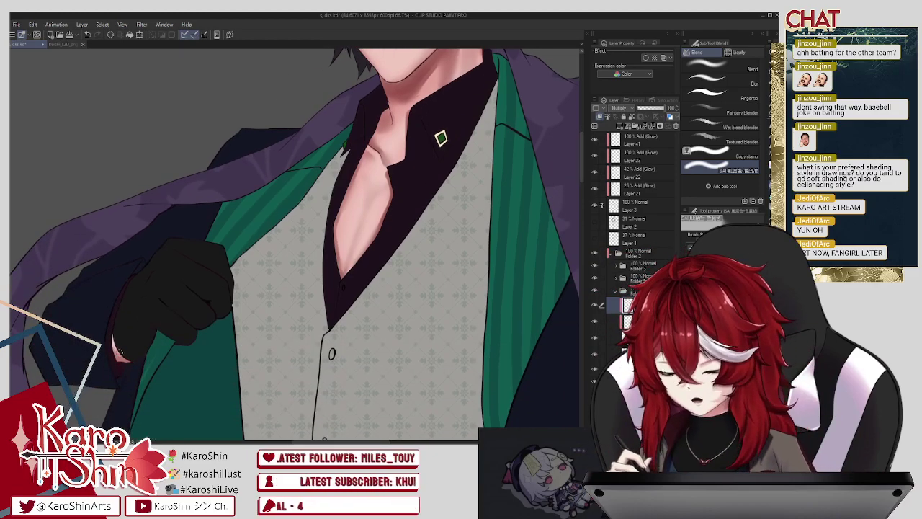
drag(537, 266, 303, 34)
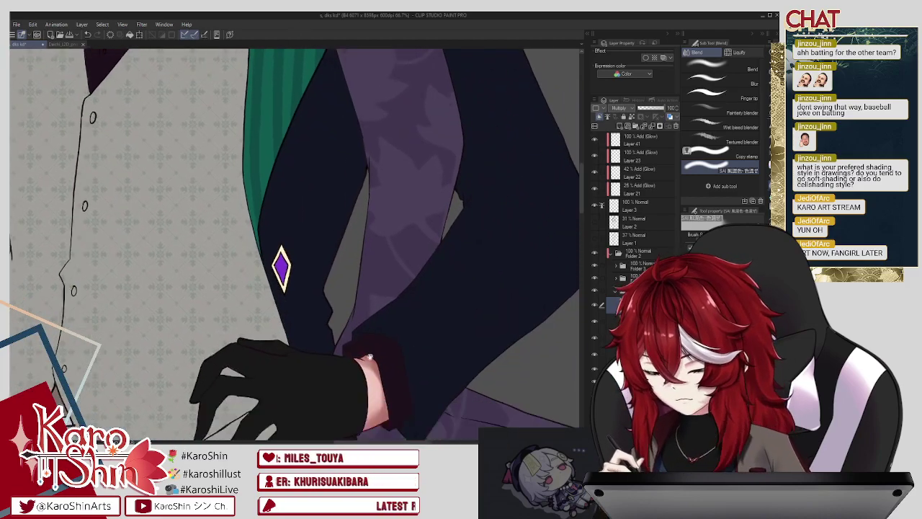
drag(369, 348, 368, 346)
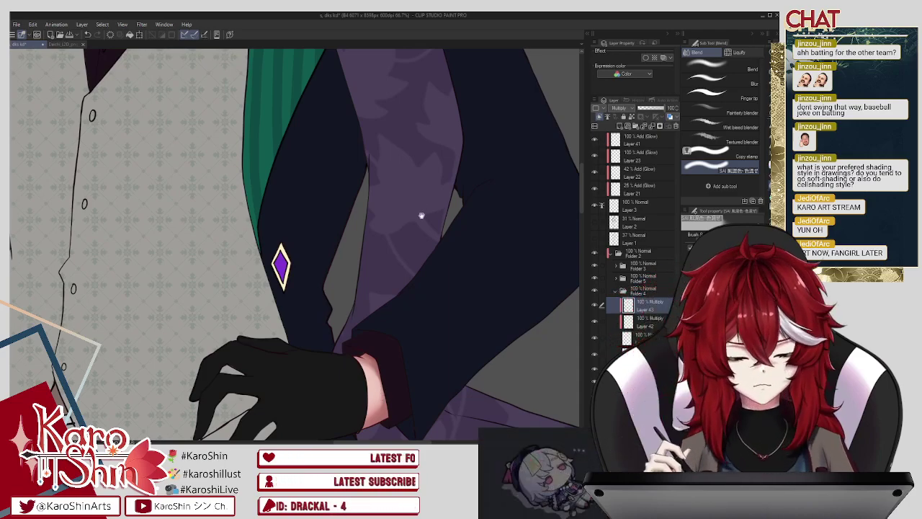
drag(412, 216, 548, 356)
mouse_move(480, 137)
mouse_down()
mouse_move(493, 180)
mouse_move(487, 220)
mouse_up()
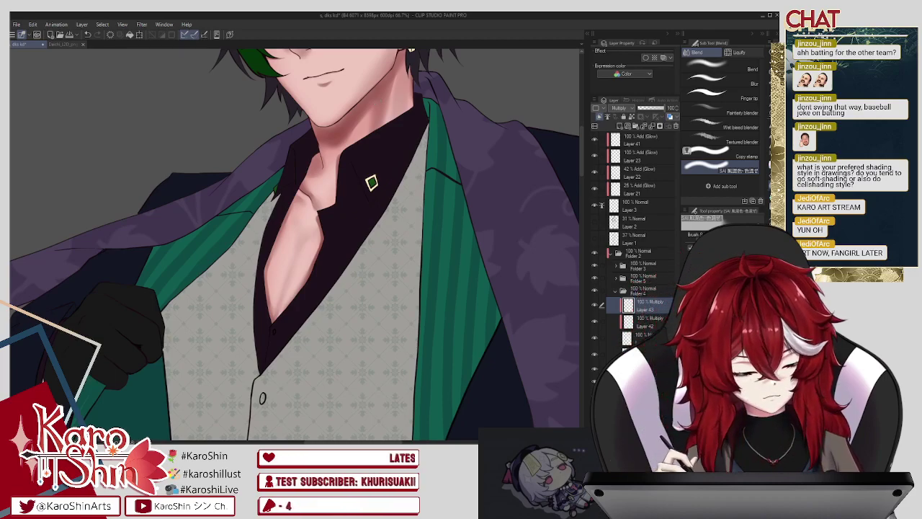
Step: Strengthen the neck shadow directly beneath the chin and jawline with the pen brush
key(p)
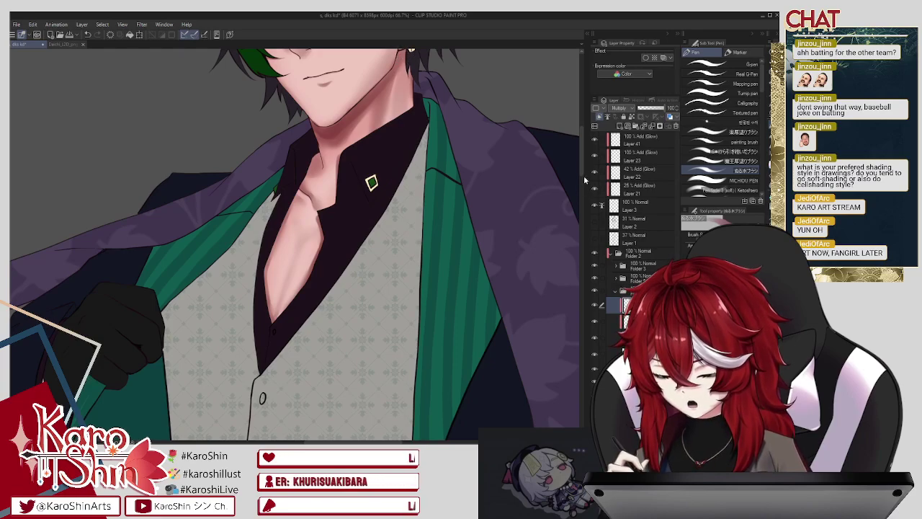
scroll(585, 182, up, 3)
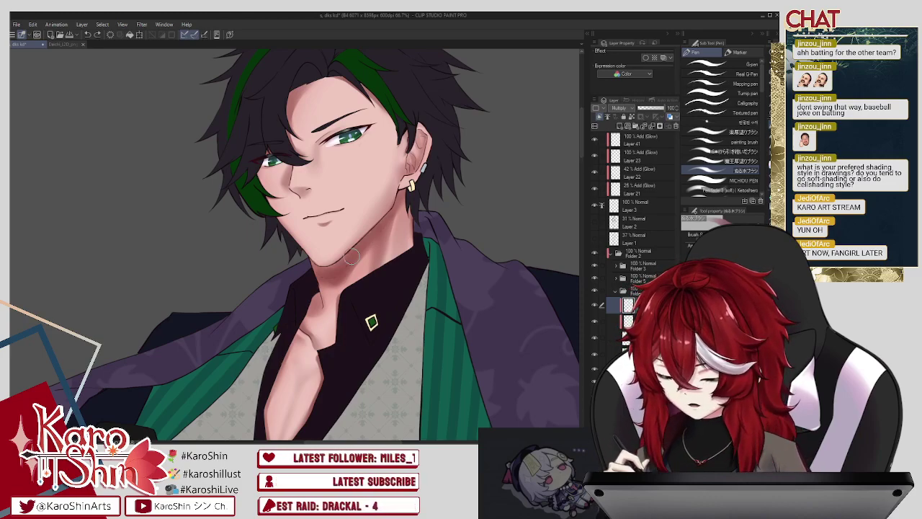
drag(328, 270, 358, 243)
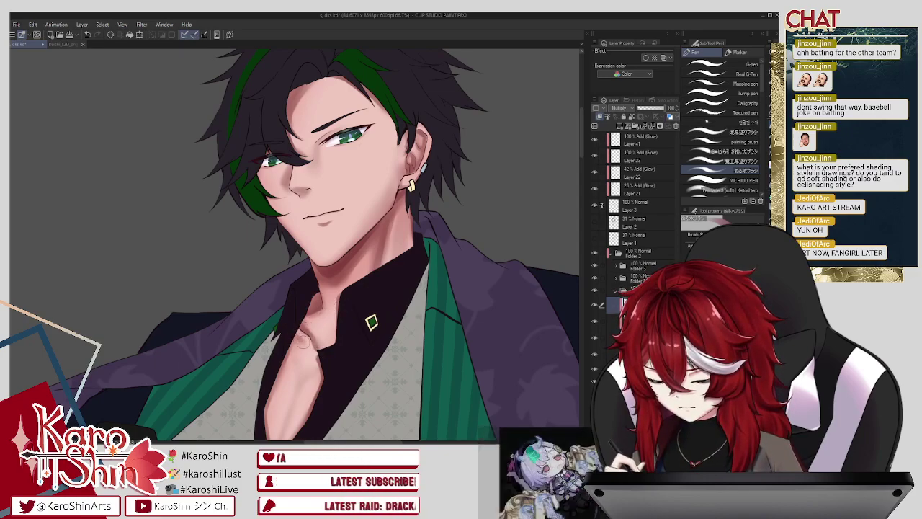
Step: Add soft airbrush shading to the skin of both wrists near the sleeve cuffs
drag(582, 155, 581, 181)
key(b)
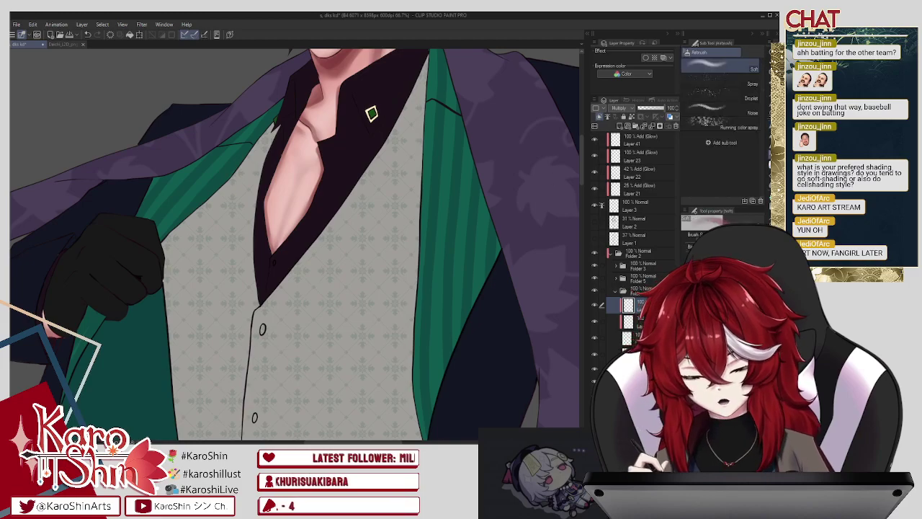
drag(283, 307, 402, 311)
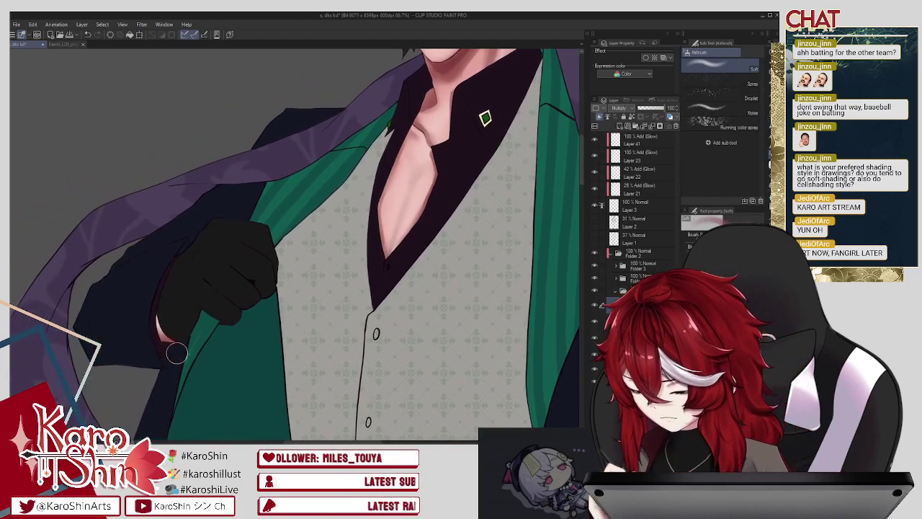
mouse_move(557, 314)
mouse_down()
mouse_move(524, 315)
mouse_move(355, 178)
mouse_move(345, 158)
mouse_move(360, 50)
mouse_up()
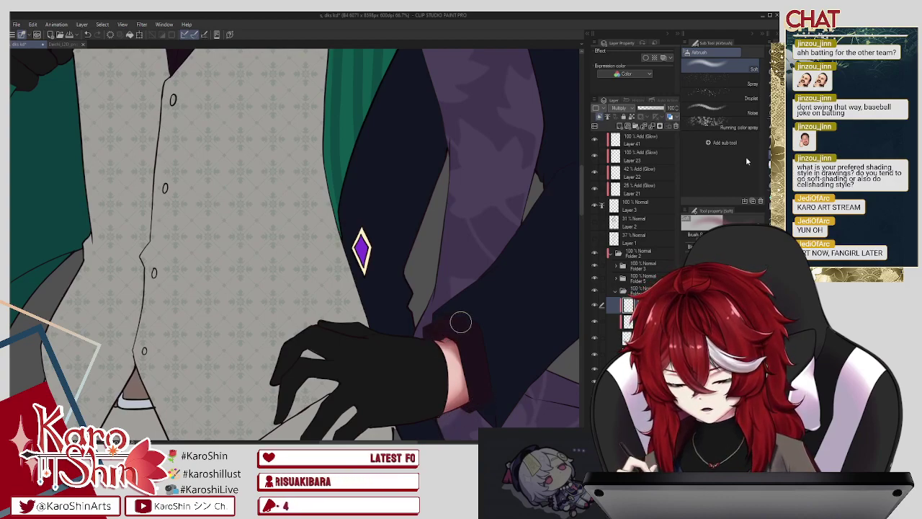
key(p)
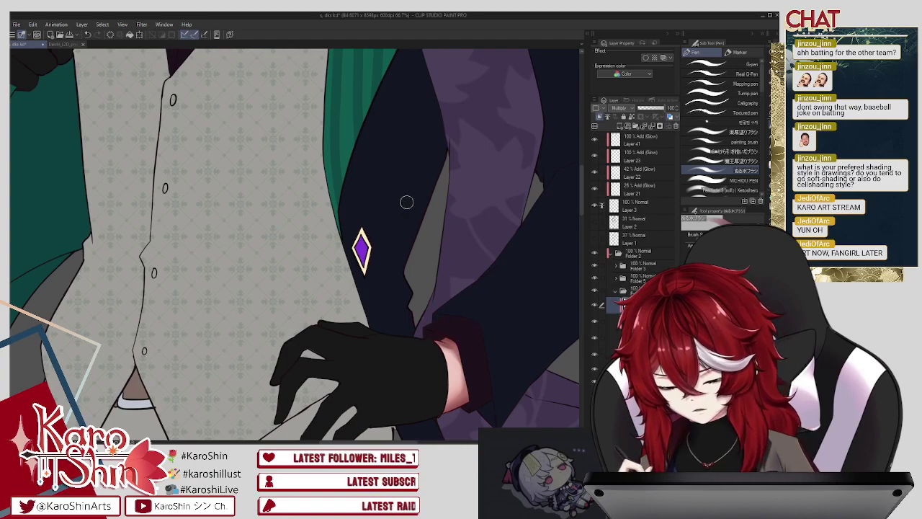
drag(461, 227, 496, 235)
drag(353, 197, 494, 292)
mouse_move(365, 290)
mouse_down()
mouse_move(440, 305)
mouse_move(504, 377)
mouse_up()
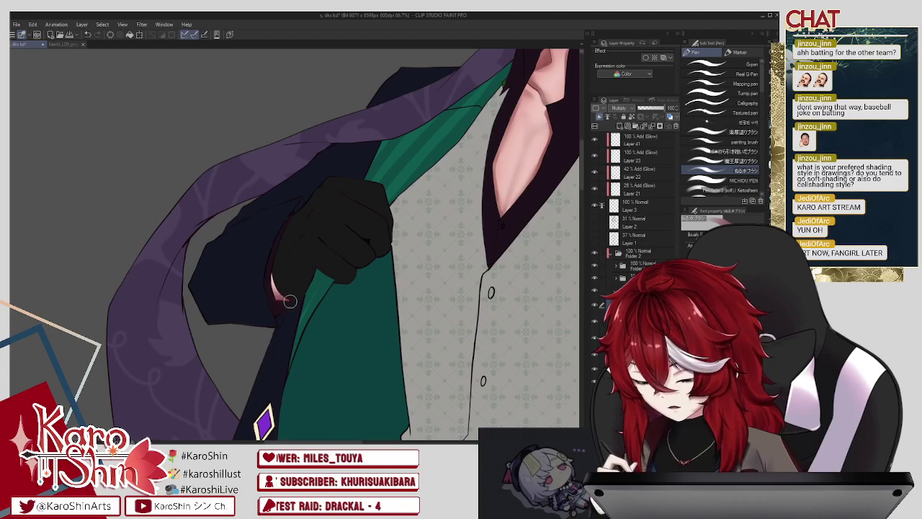
mouse_move(531, 198)
mouse_down()
mouse_move(471, 278)
mouse_move(358, 367)
mouse_move(305, 325)
mouse_up()
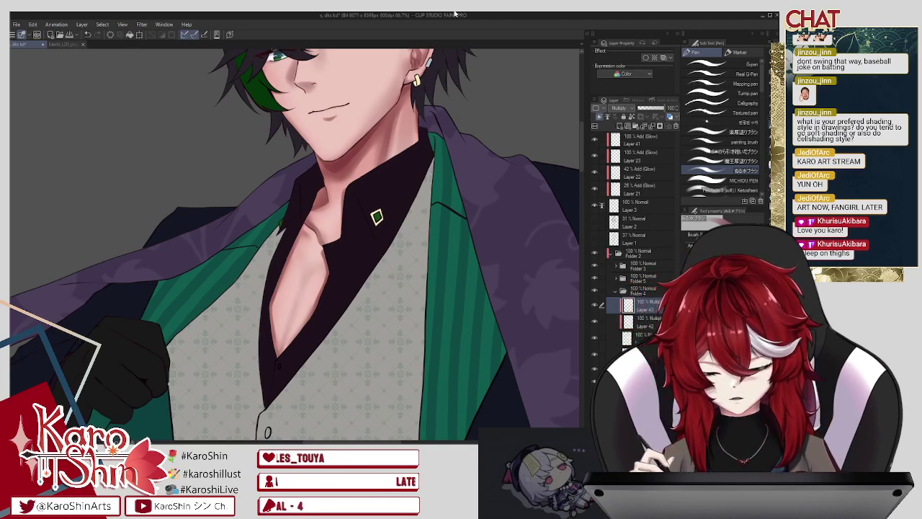
Step: Switch to the SAI-style blending brush for the skin shadow layer and save the illustration
key(j)
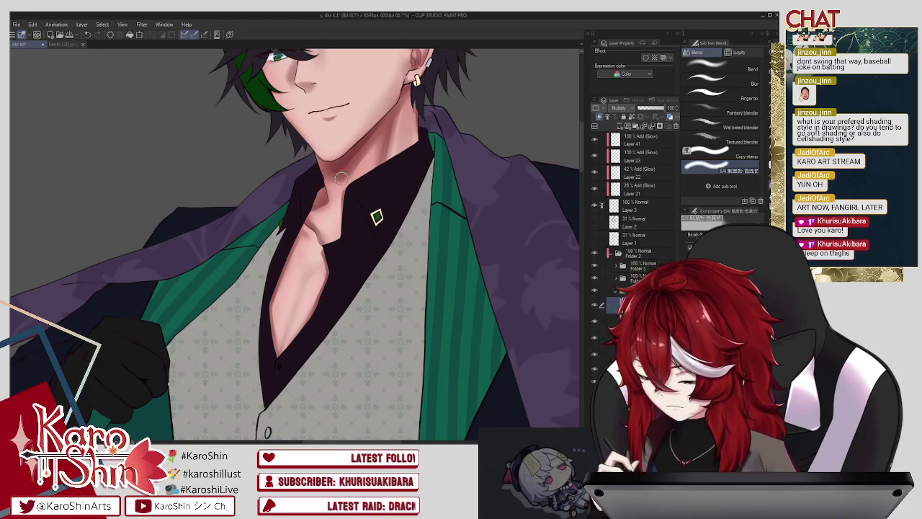
key(b)
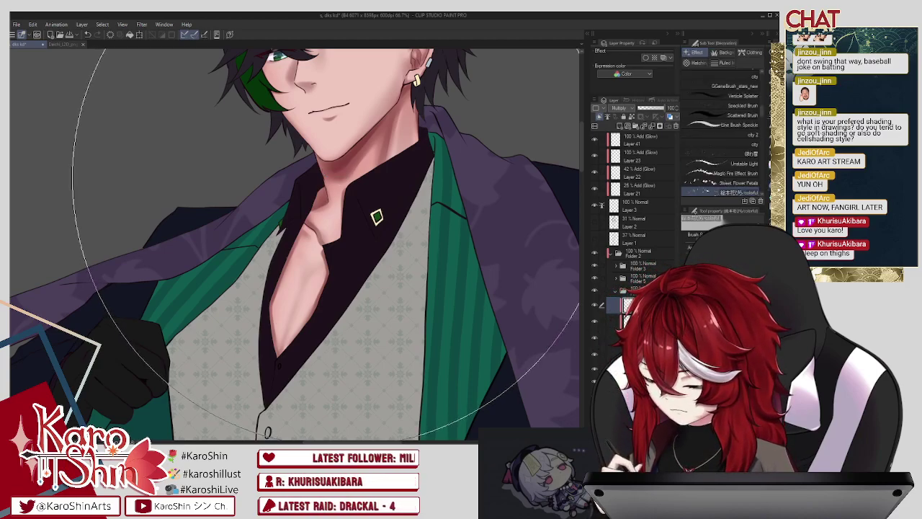
key(j)
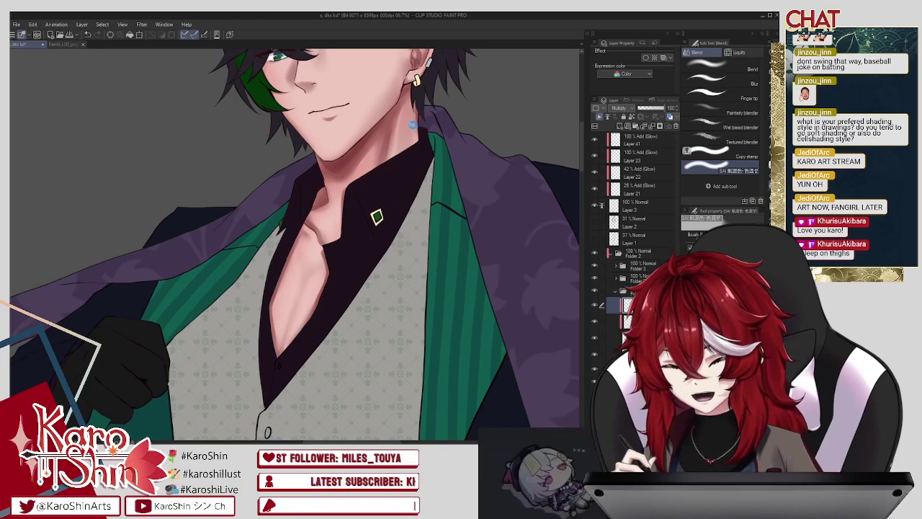
click(622, 289)
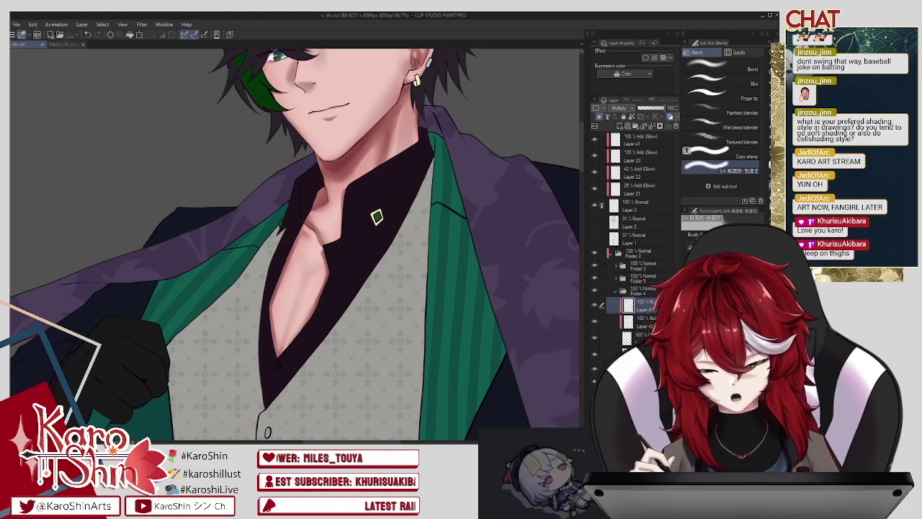